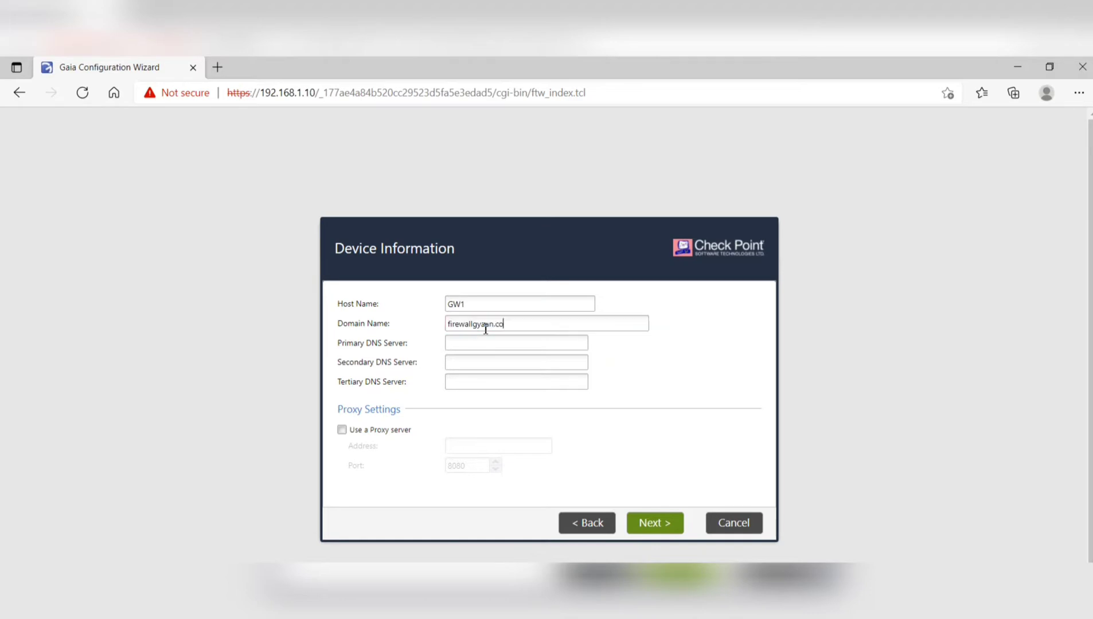
- Set GW1's primary DNS to 8.8.8.8 and advance past the device and time settings
click(495, 342)
text(8.8.8.8)
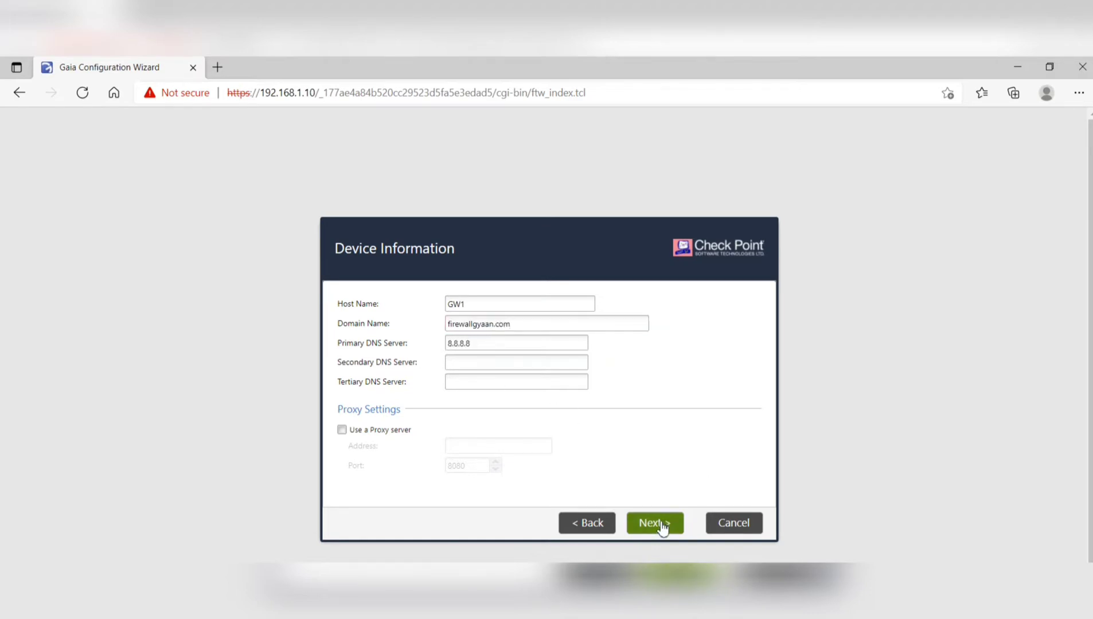
click(659, 523)
click(660, 523)
- Choose Security Gateway only, as a ClusterXL cluster member
drag(350, 308, 409, 312)
click(658, 522)
click(413, 405)
click(340, 339)
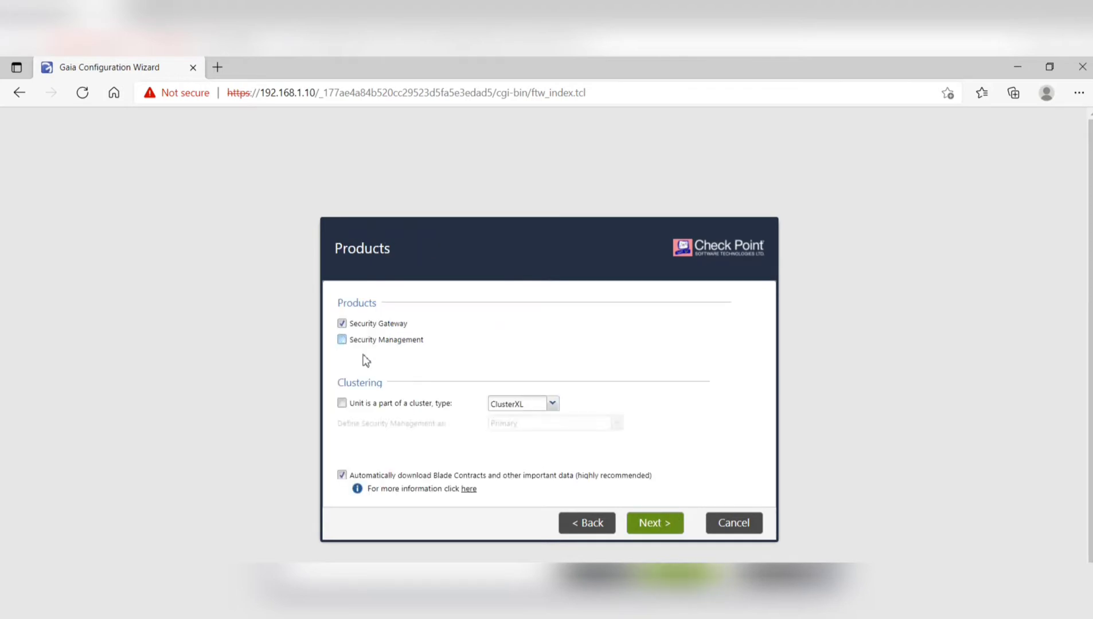
click(636, 523)
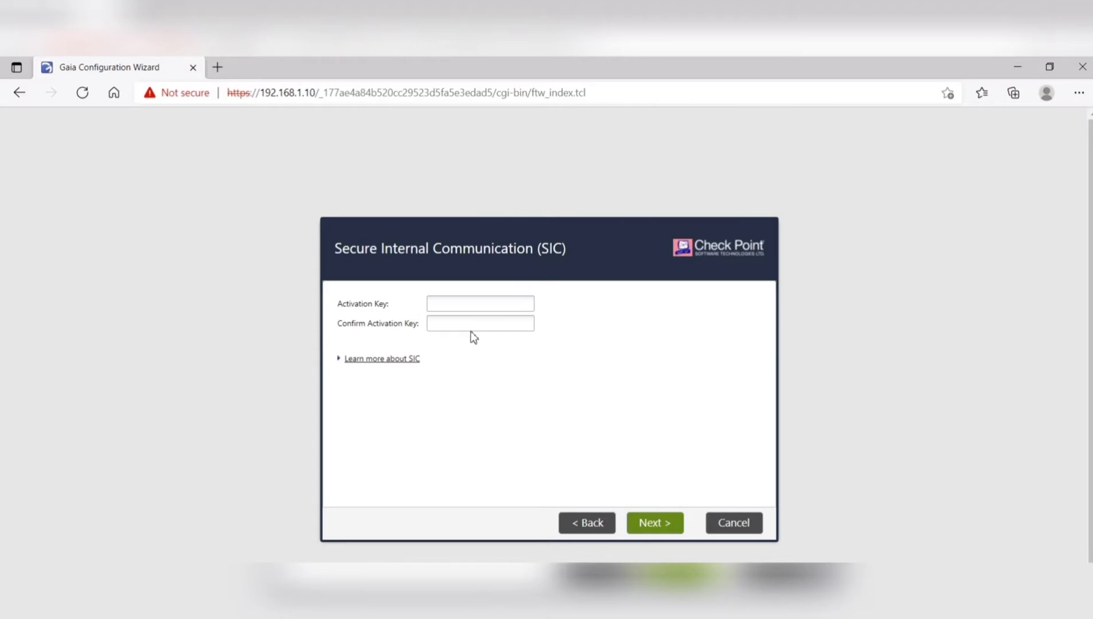
- Enter and confirm the SIC activation key, finish the wizard, and switch to VMware Workstation
click(452, 305)
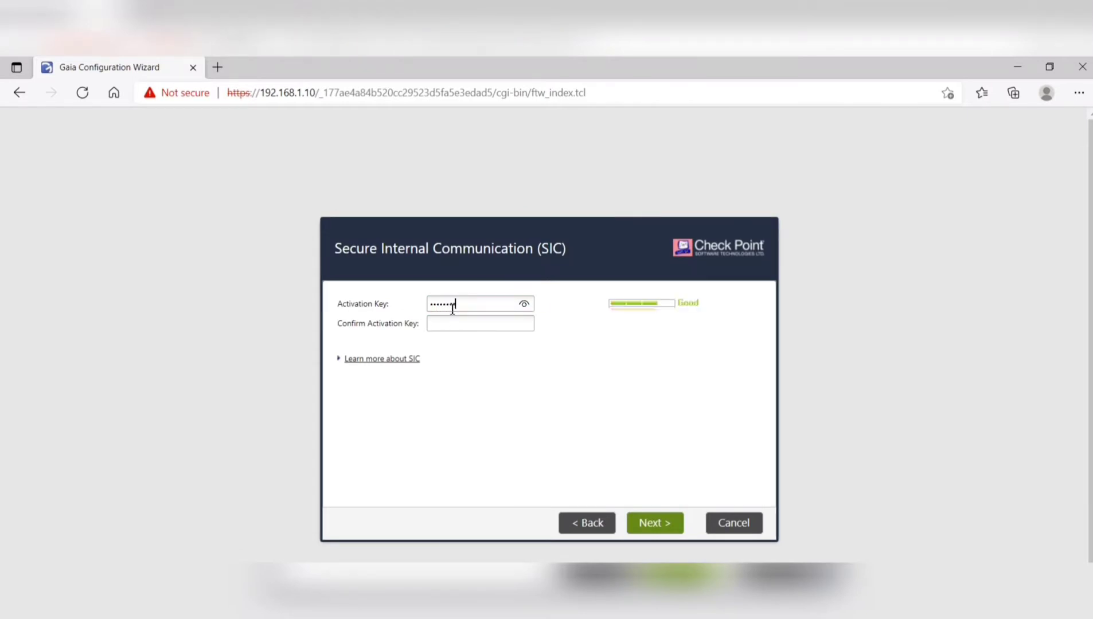
key(Tab)
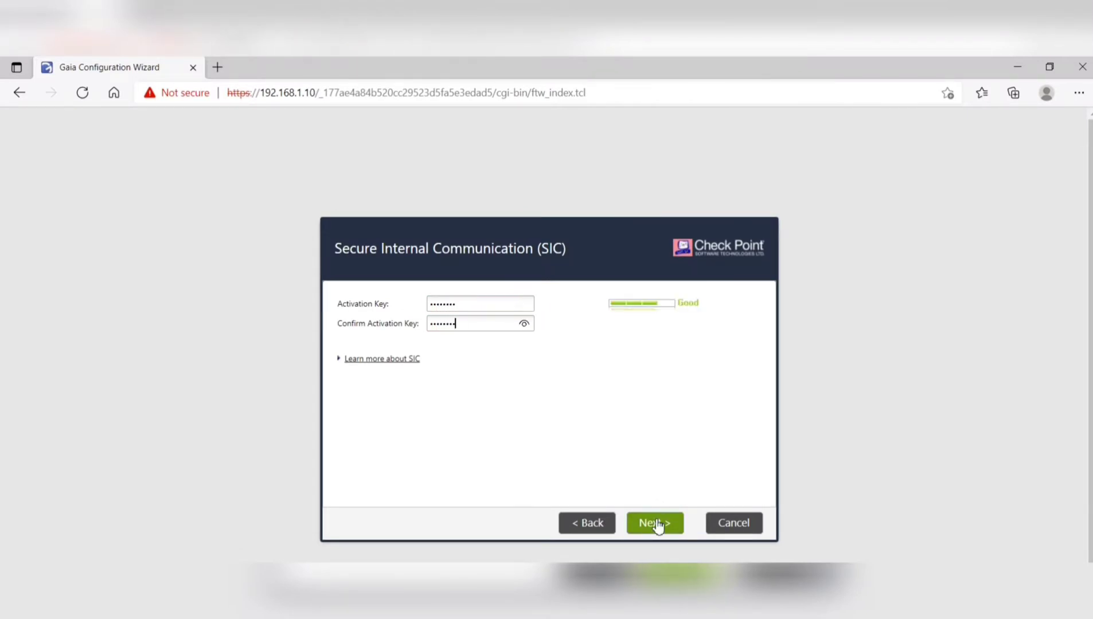
click(344, 361)
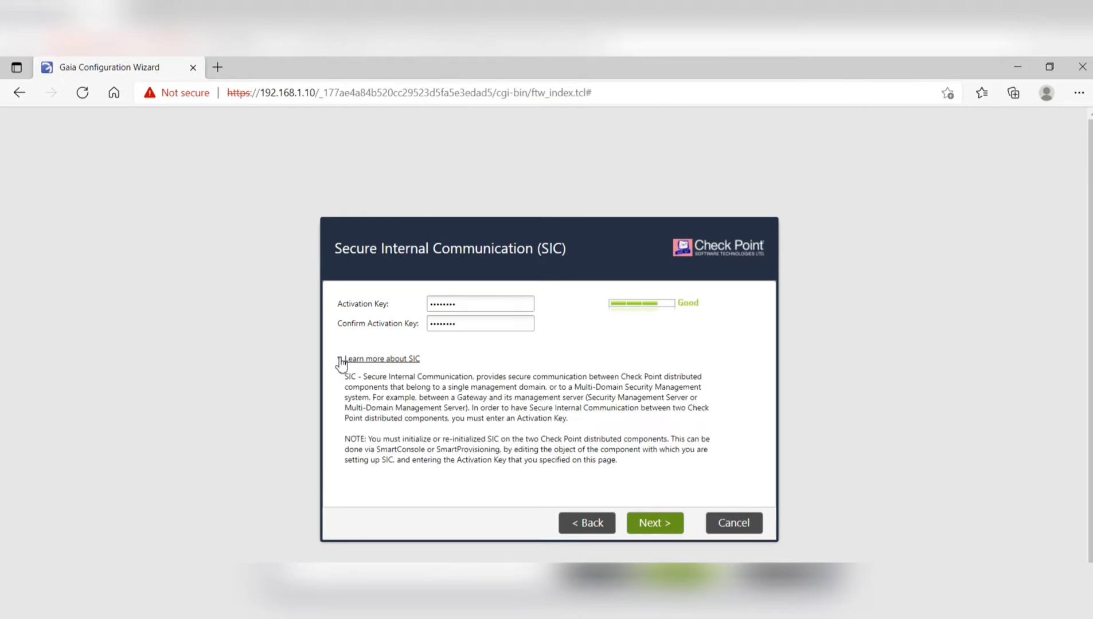
click(660, 524)
click(663, 528)
click(507, 409)
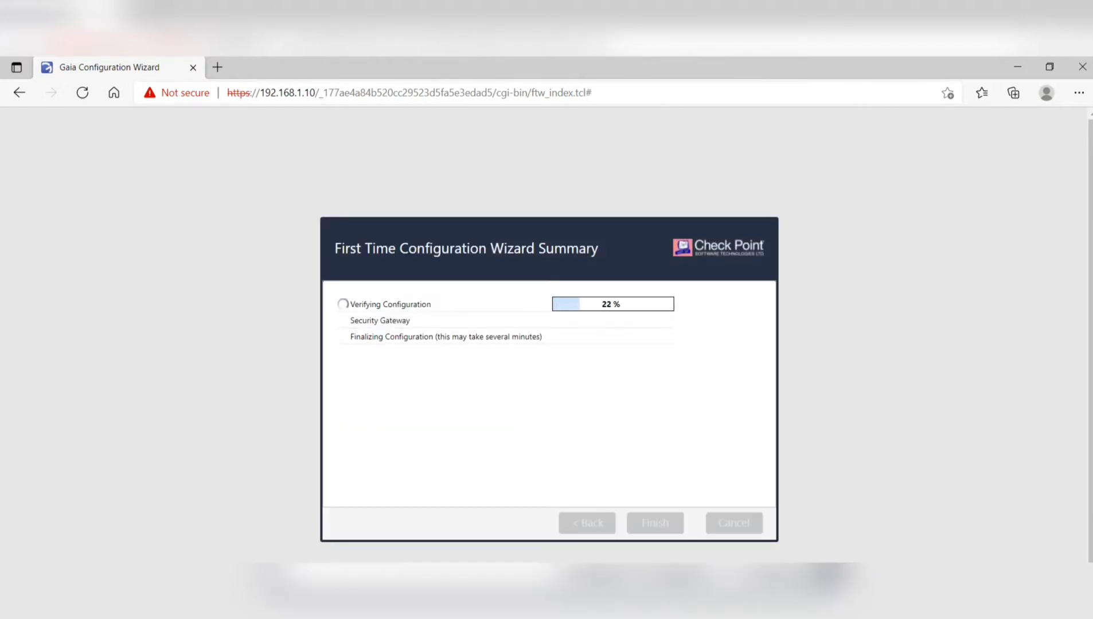
click(510, 606)
click(433, 542)
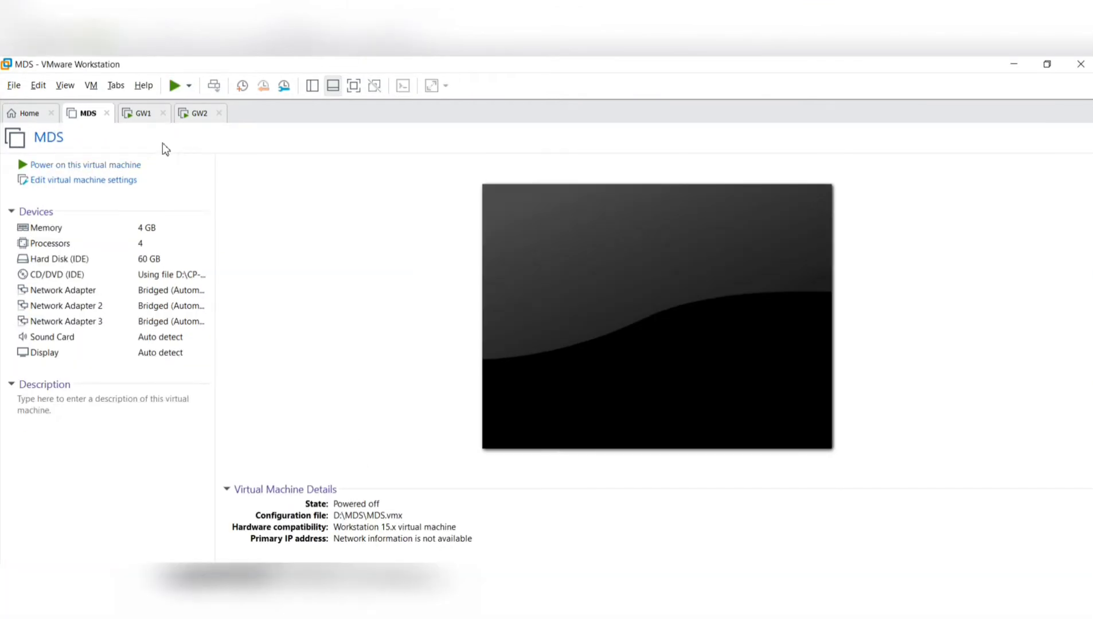
- Reboot the GW2 virtual machine after installation and release the mouse from it
click(200, 120)
key(Return)
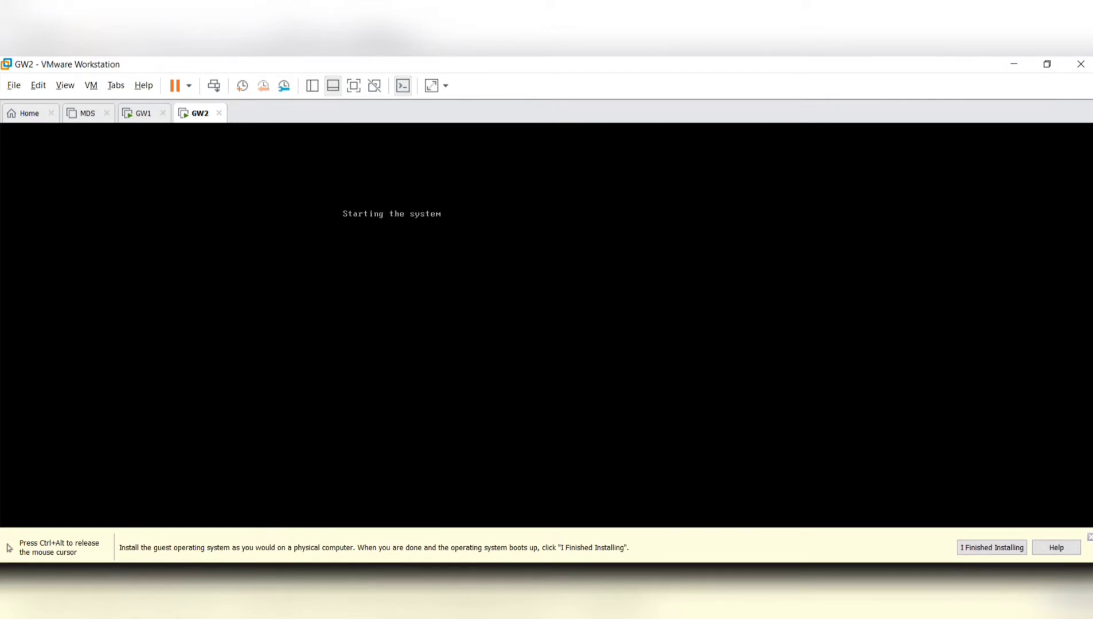
key(ctrl+alt)
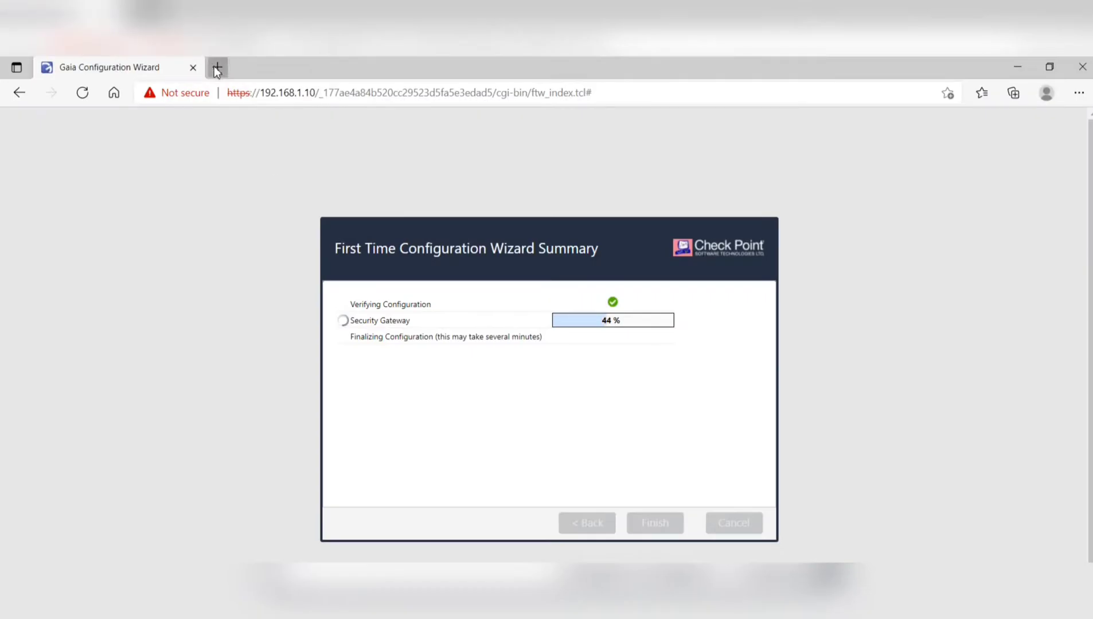
click(216, 68)
text(https://192.168.1.11)
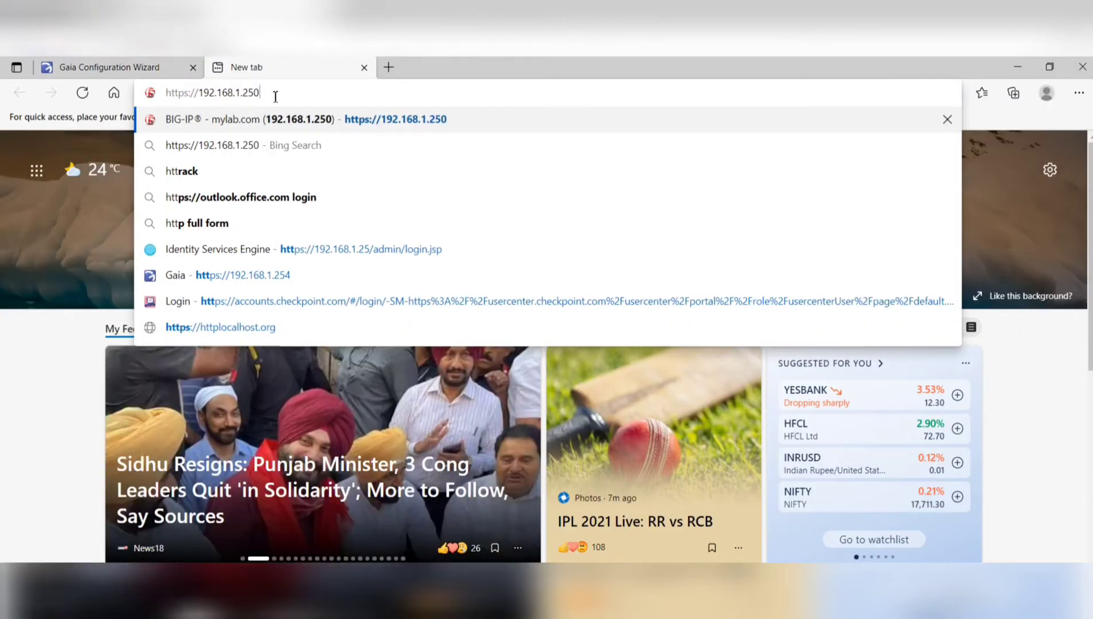
key(Return)
click(385, 413)
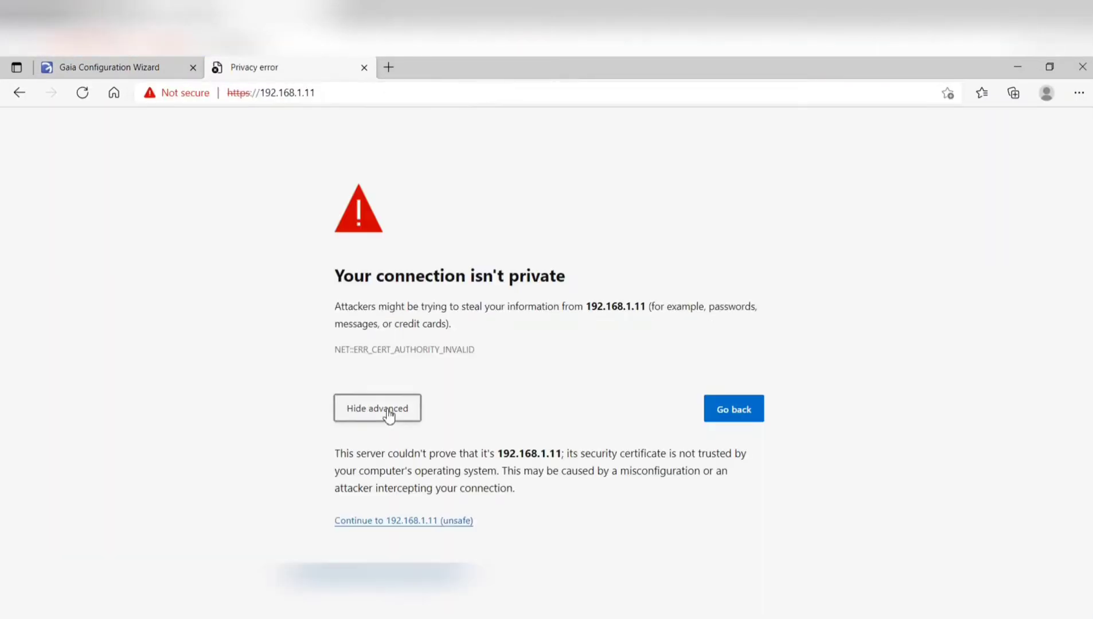
click(383, 520)
text(admin)
key(Tab)
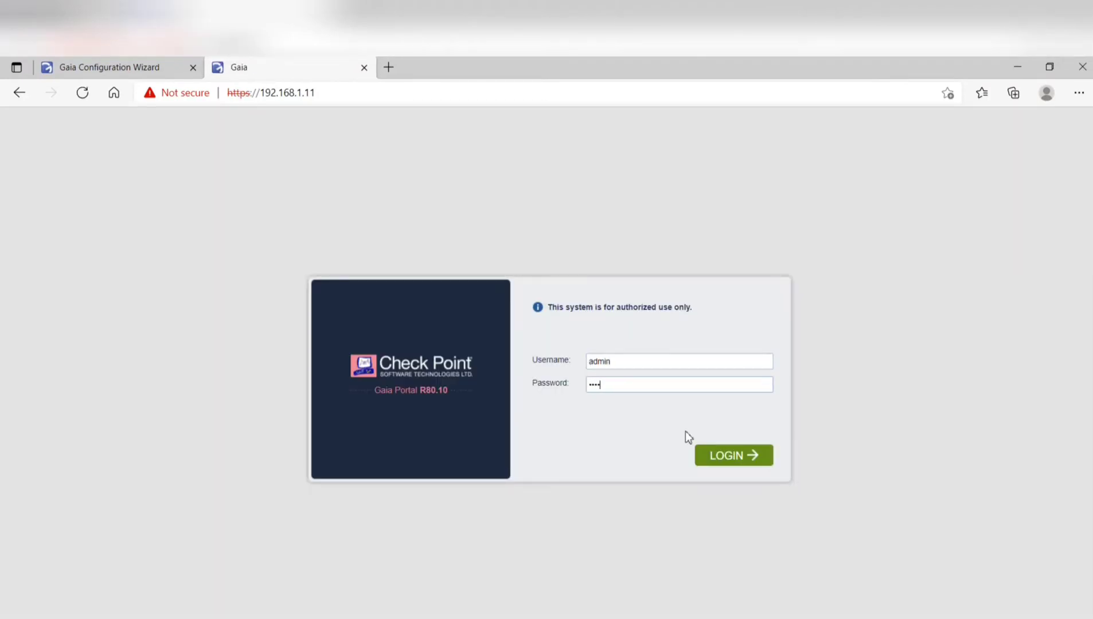
click(734, 456)
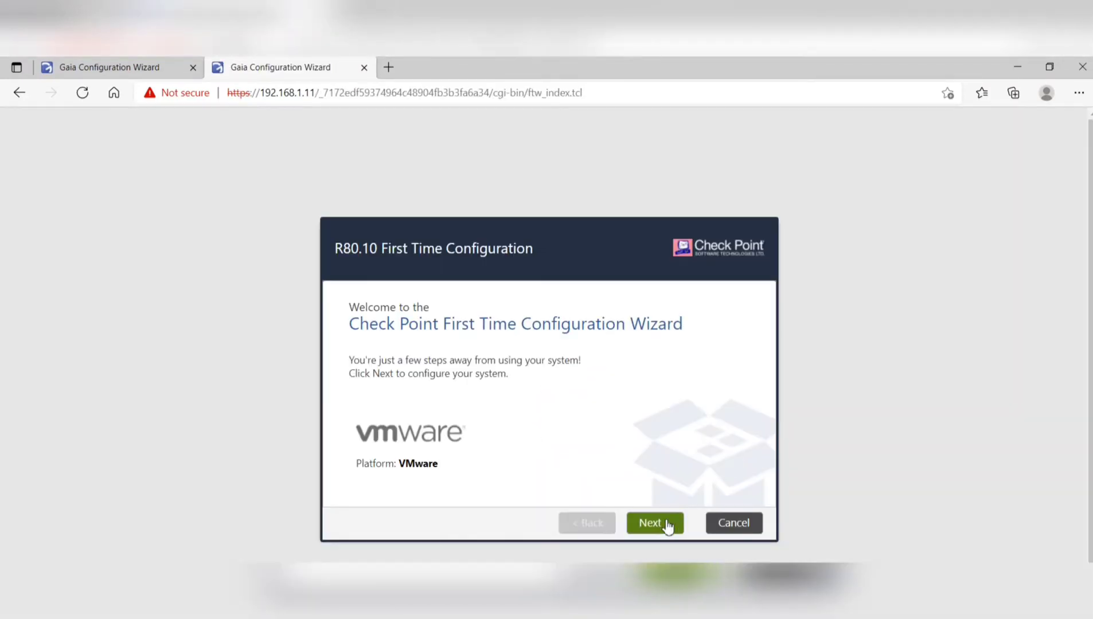
- Name the host GW2 with domain firewallgyaan.com and primary DNS 8.8.8.8
click(668, 523)
click(668, 523)
click(667, 522)
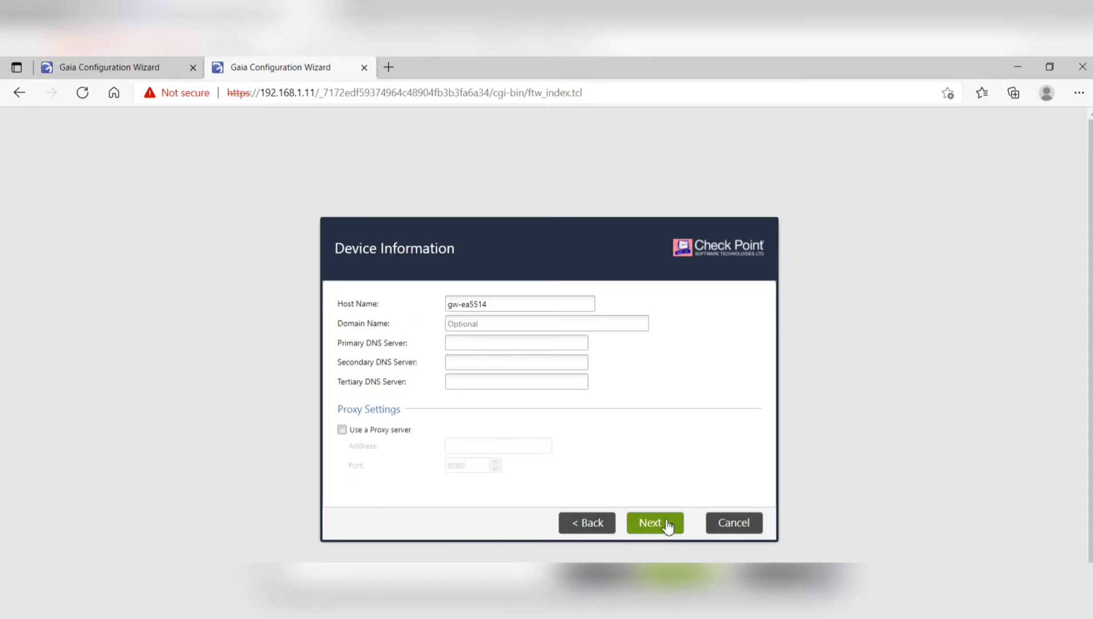
key(ctrl+a)
text(GW2)
click(474, 323)
text(firewa)
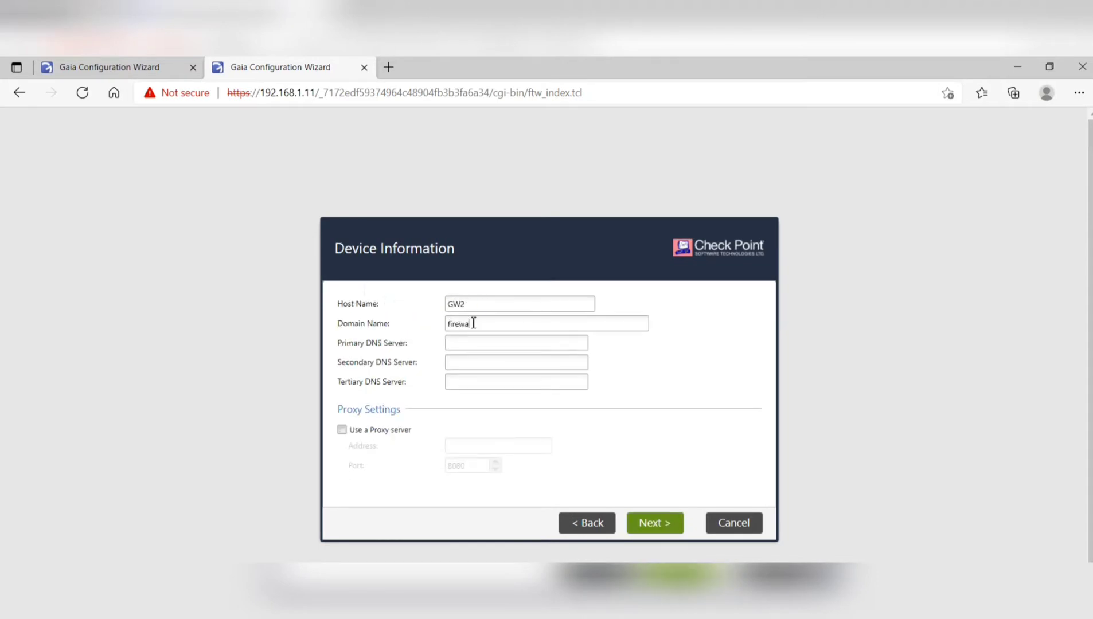
text(llgyaan.com)
key(Tab)
text(8.8.8.8)
- Select Security Gateway only, as a cluster member
click(664, 532)
click(671, 531)
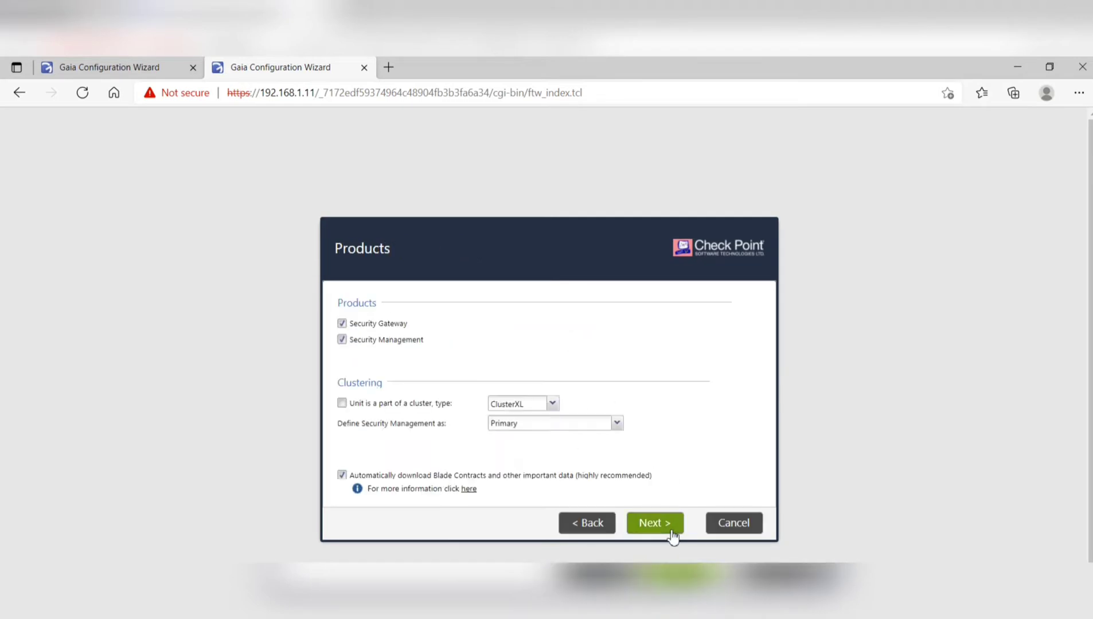
click(342, 339)
click(361, 405)
click(659, 523)
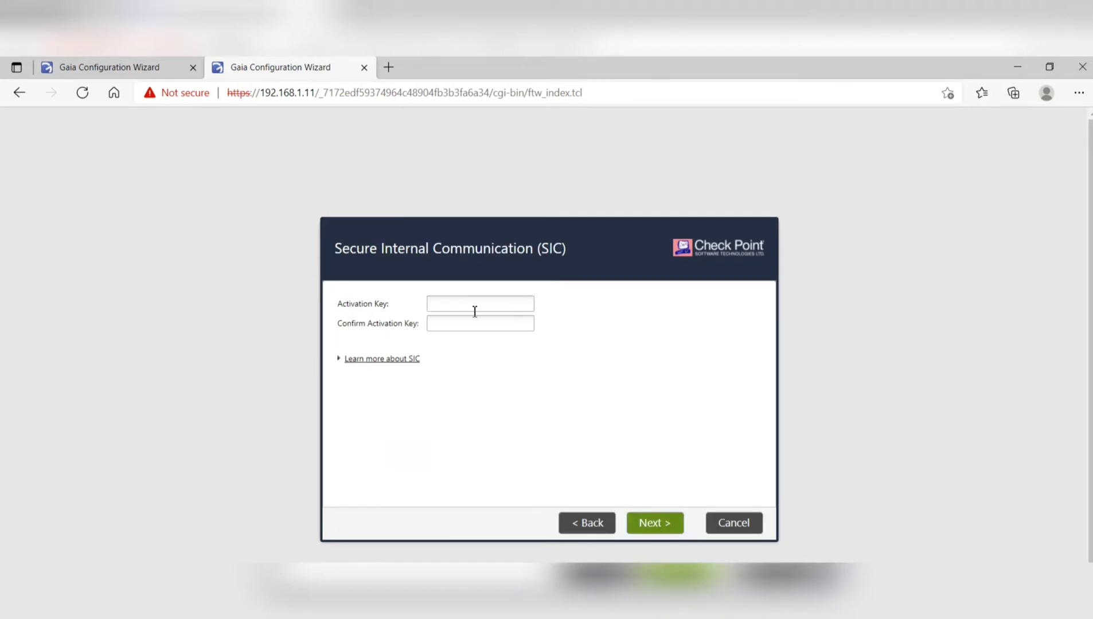
- Enter and confirm the SIC activation key, then finish the wizard
click(475, 307)
key(Tab)
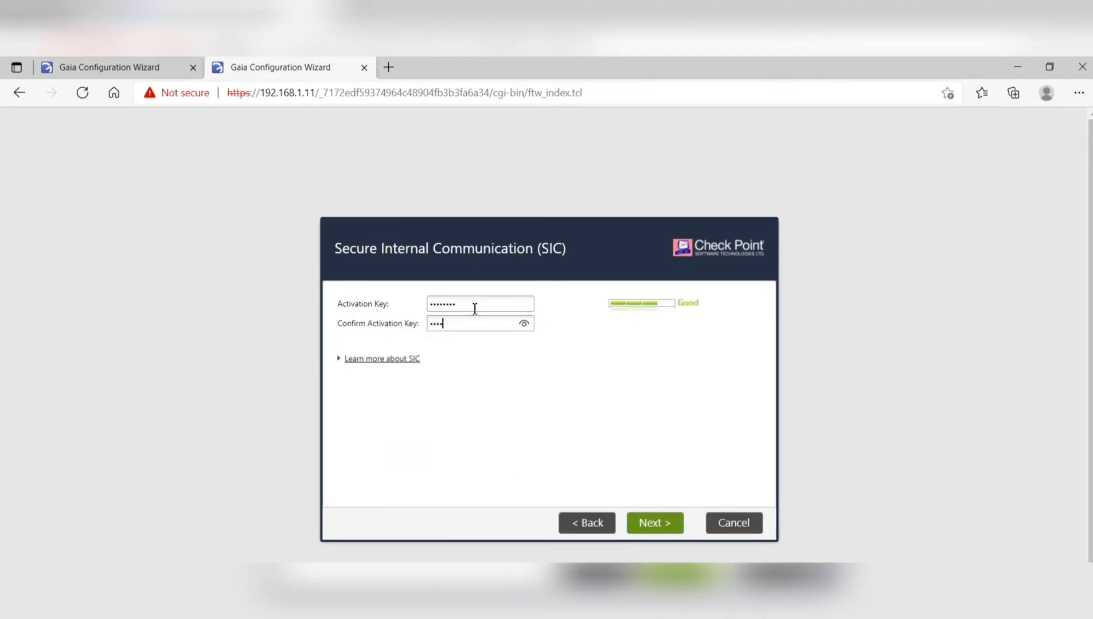
click(654, 523)
click(649, 526)
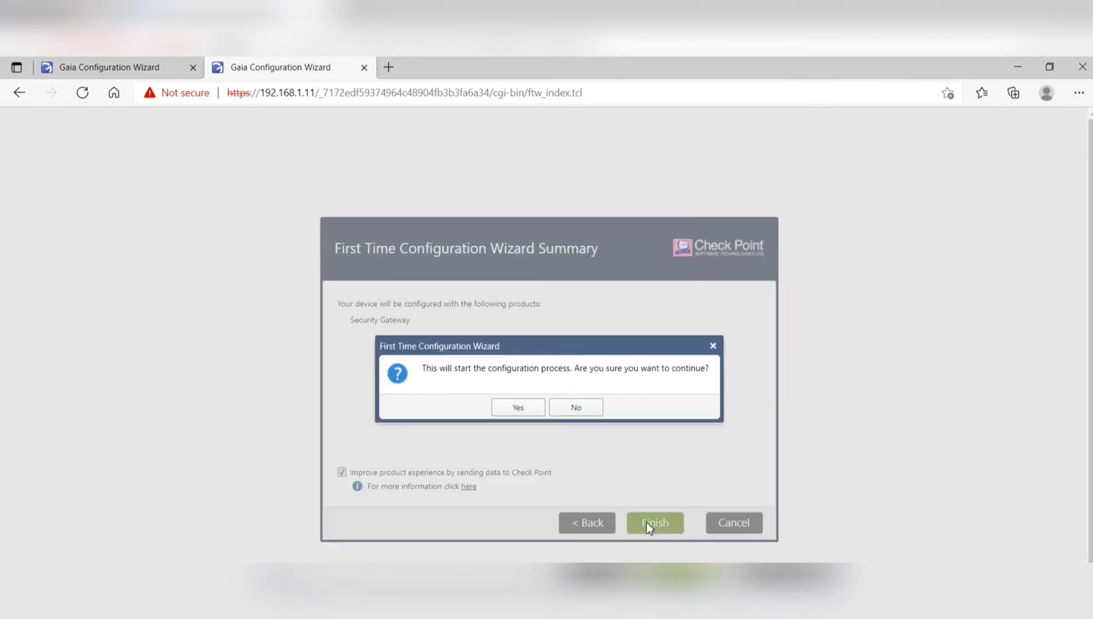
- Start GW2's configuration and check both gateways' progress
click(523, 409)
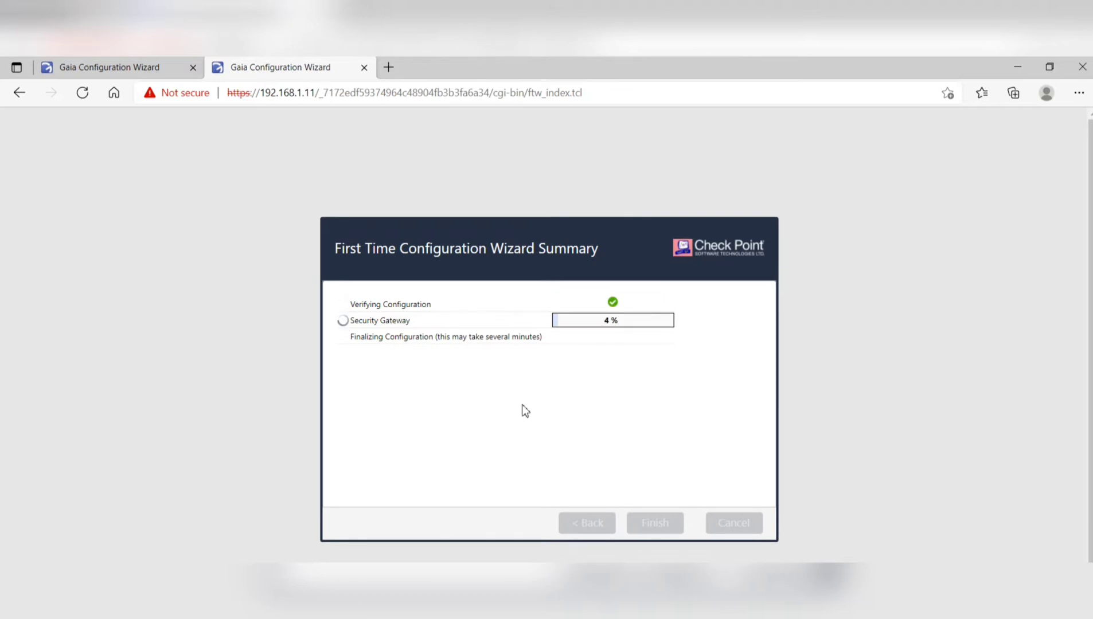
click(127, 67)
click(278, 68)
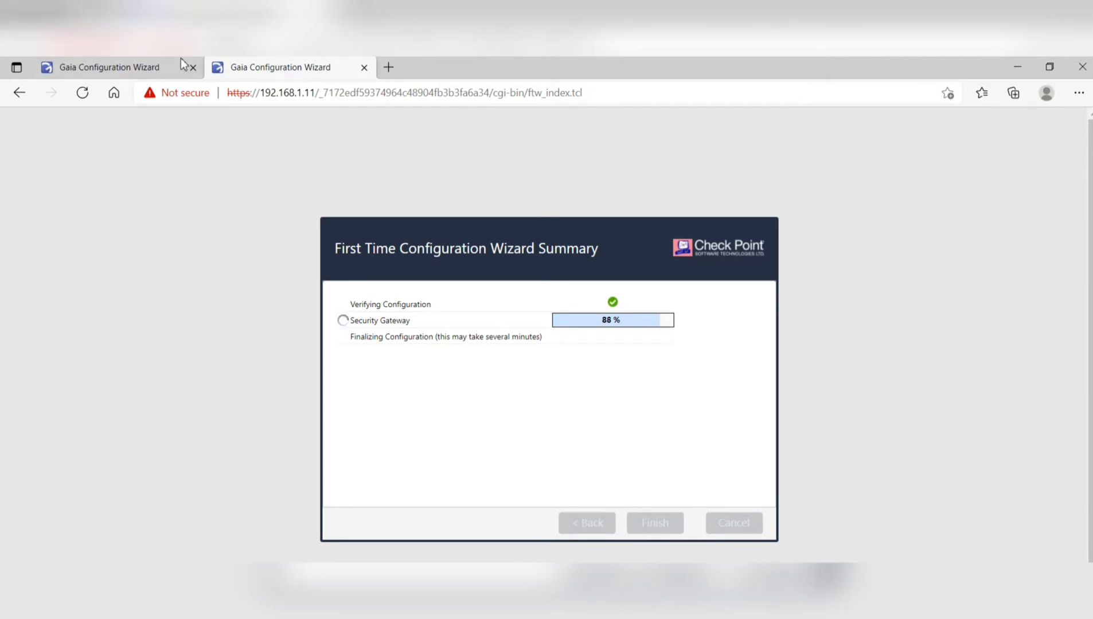
- Accept the restart on both gateways and move the wizard tab into its own window
click(552, 409)
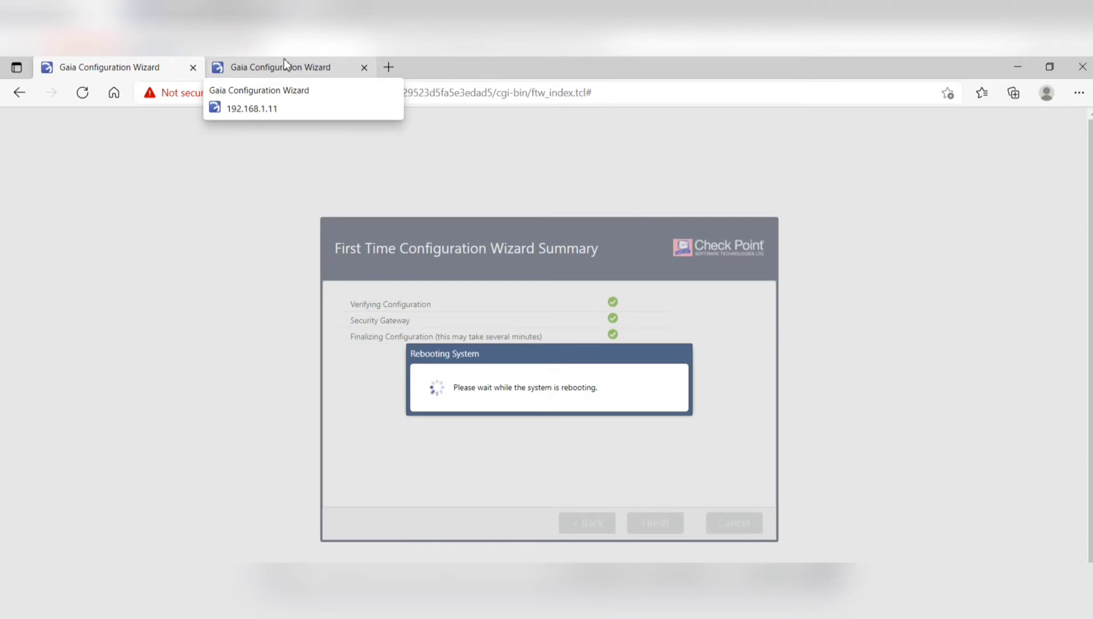
click(285, 65)
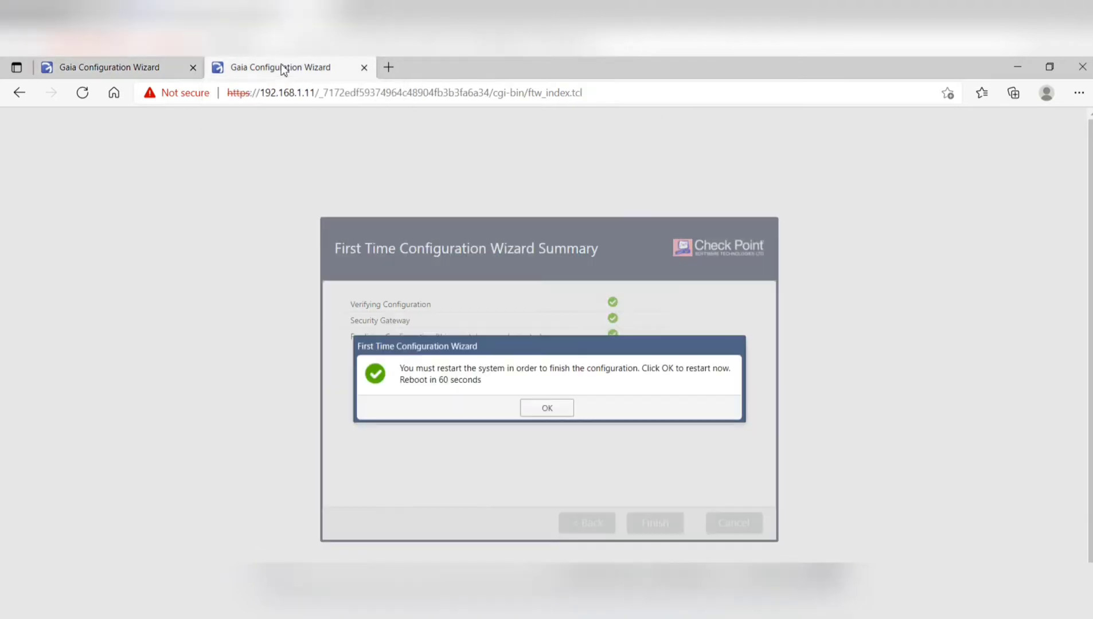
click(549, 413)
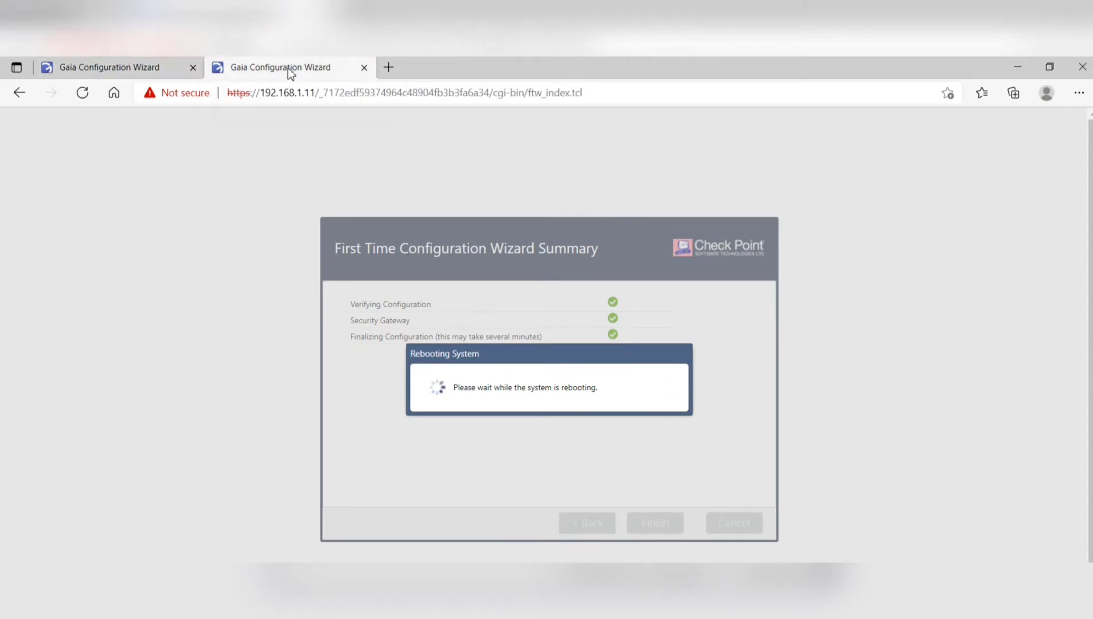
drag(289, 68, 681, 391)
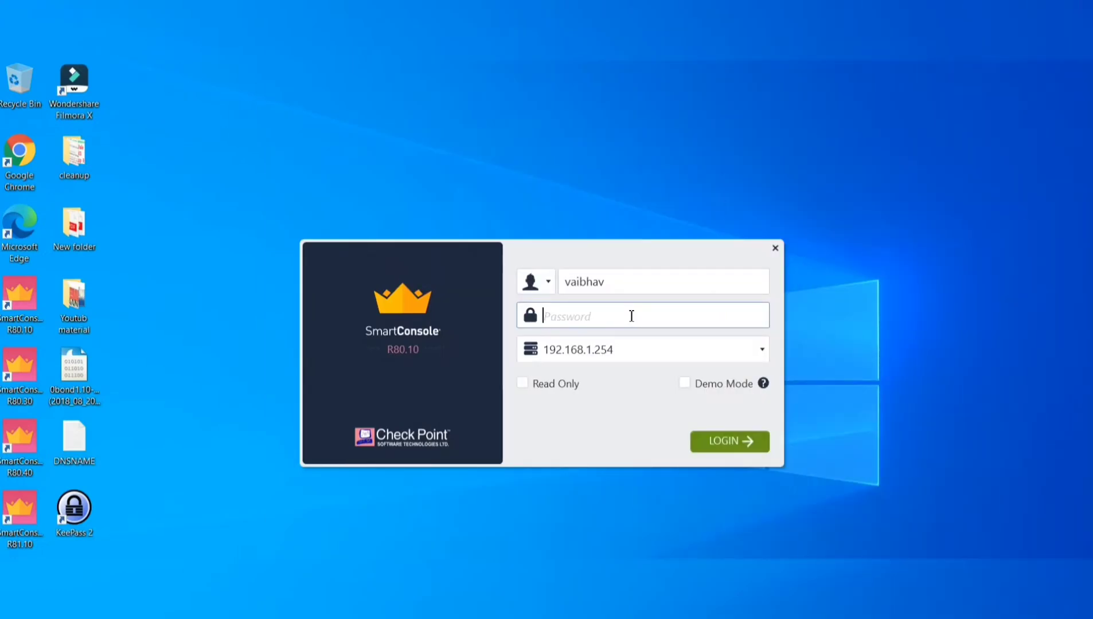
- Log in to the MDS at 192.168.1.254 with the password and proceed into the MDS domain
click(731, 438)
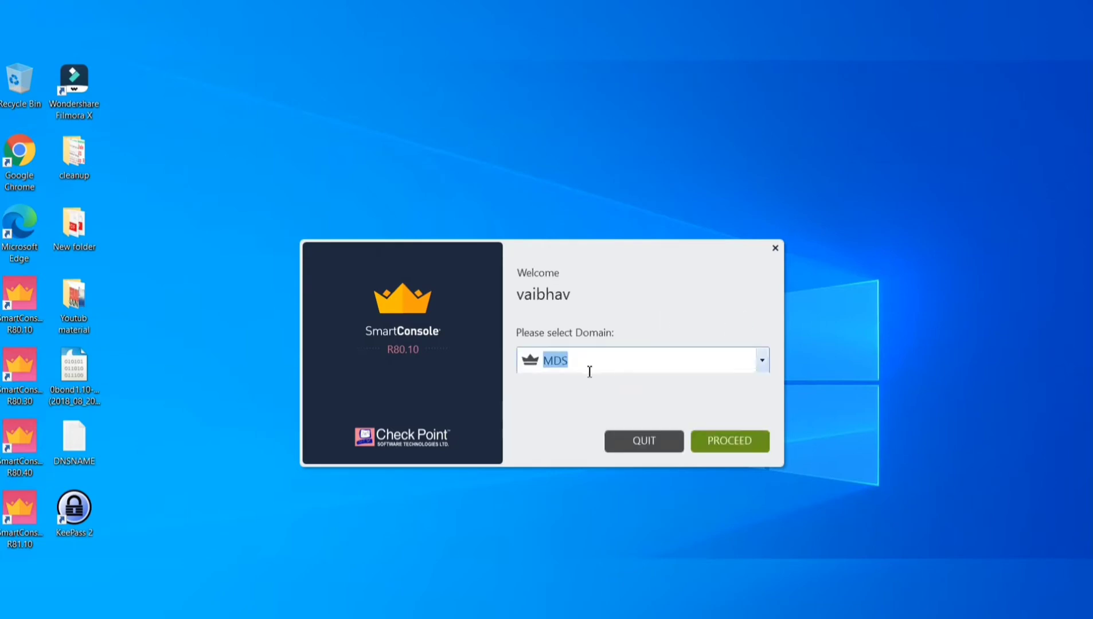
click(723, 440)
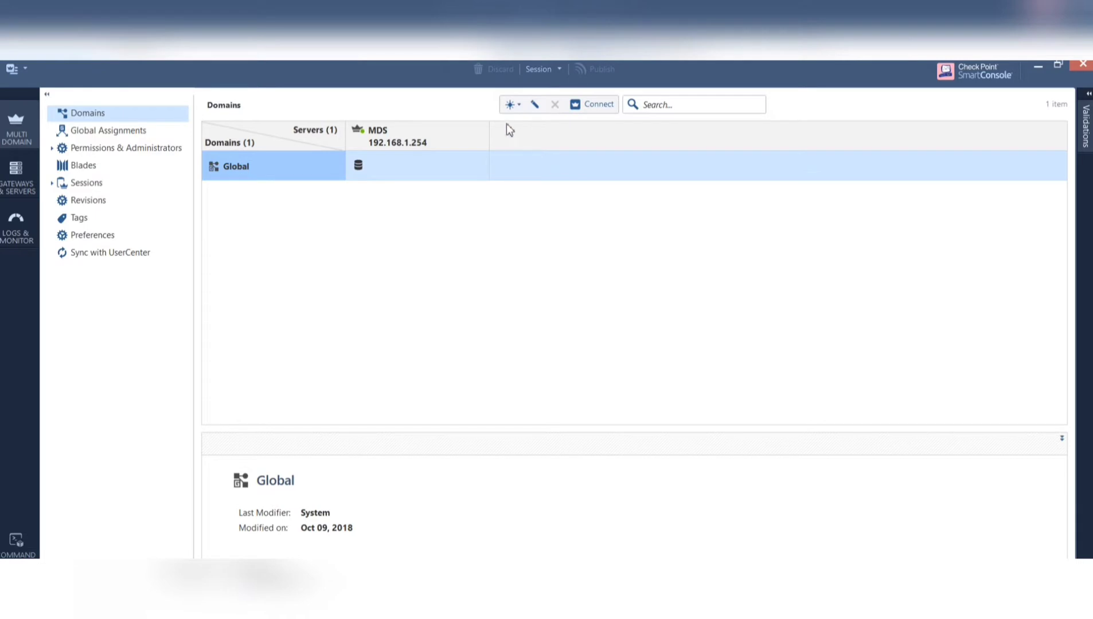
click(517, 105)
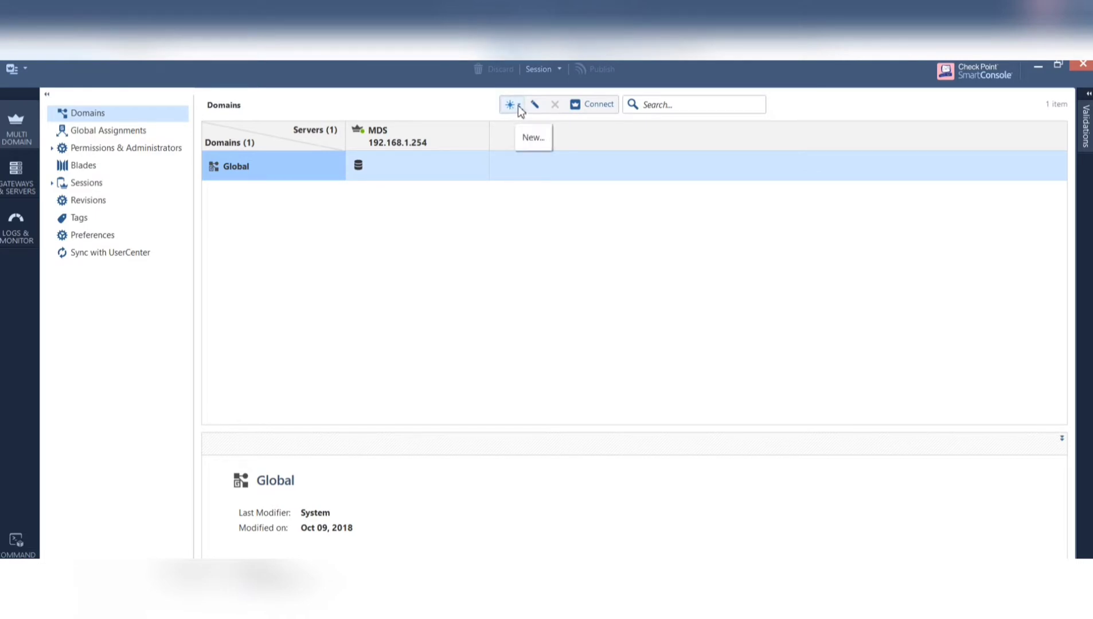
click(518, 107)
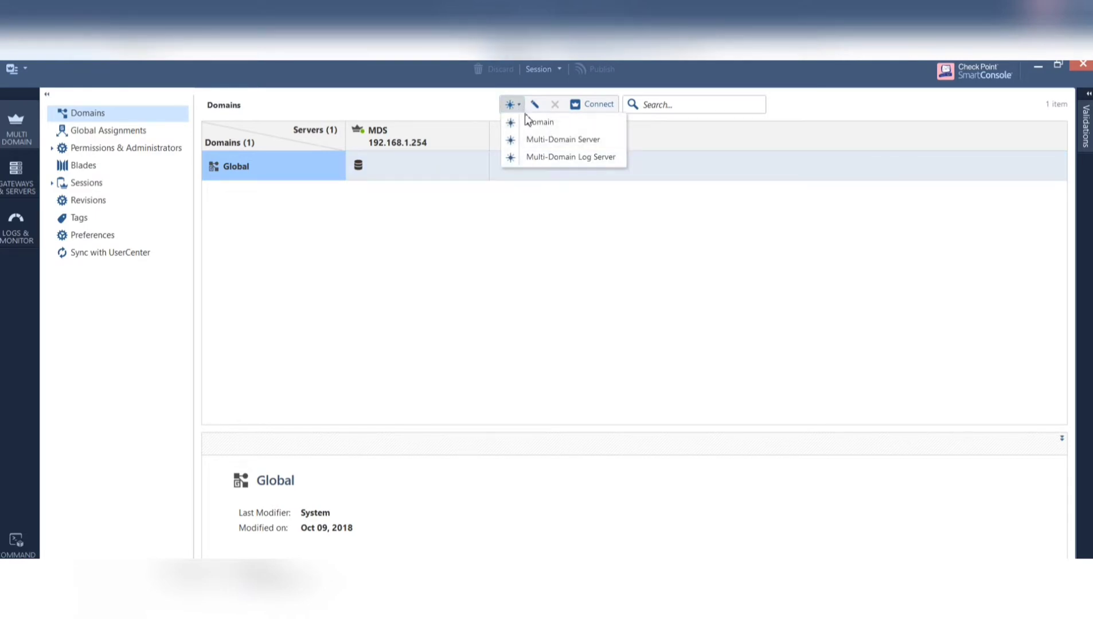
click(535, 122)
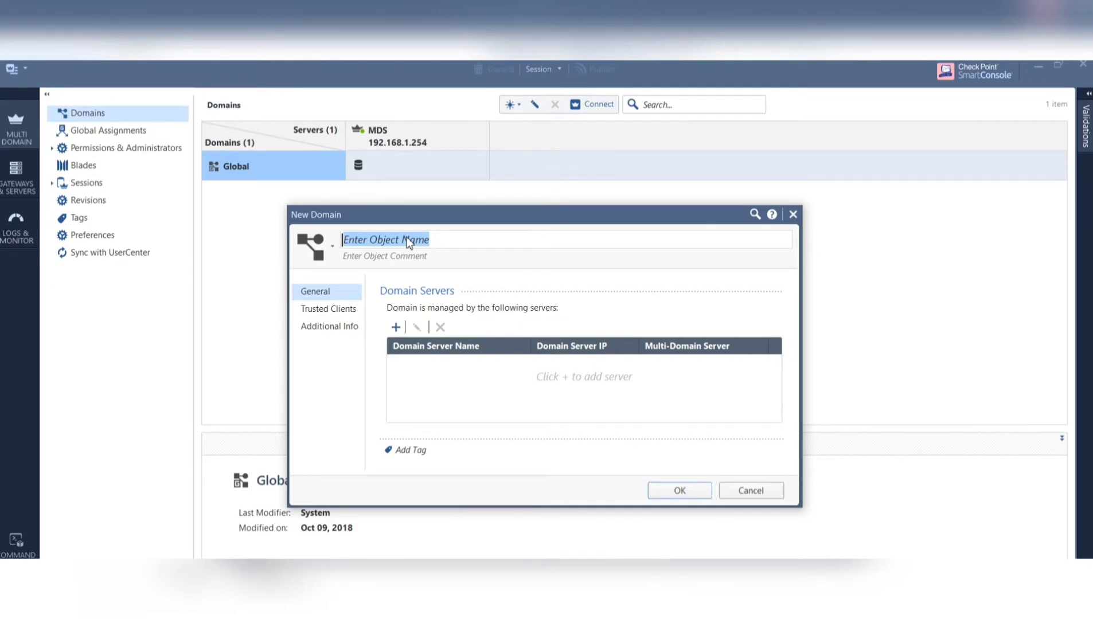
text(SMS1)
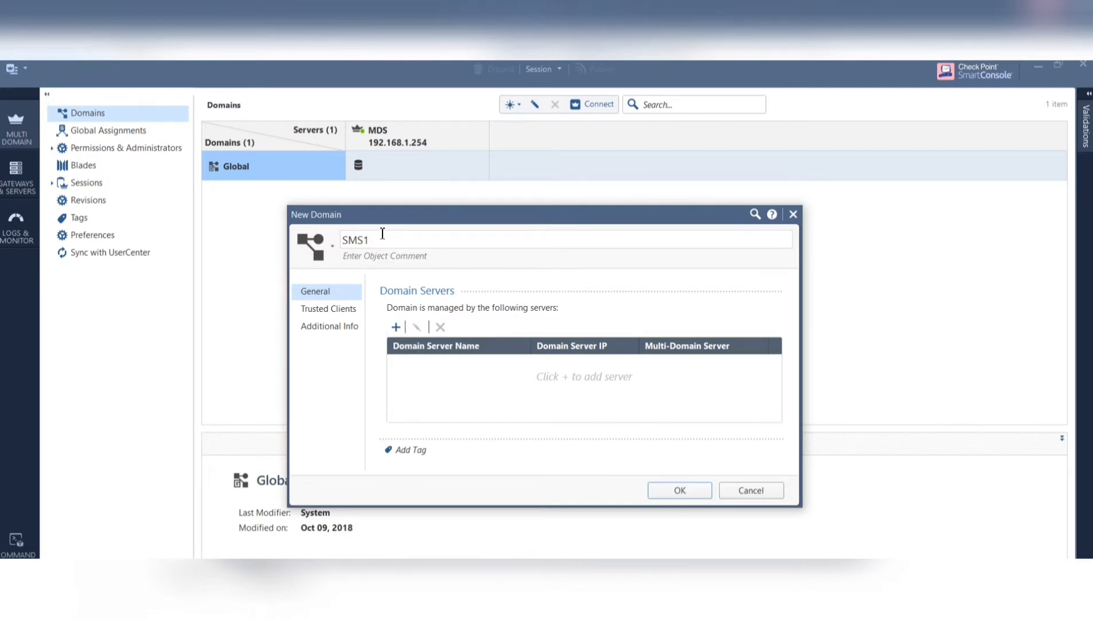
text(-VSX1)
click(396, 328)
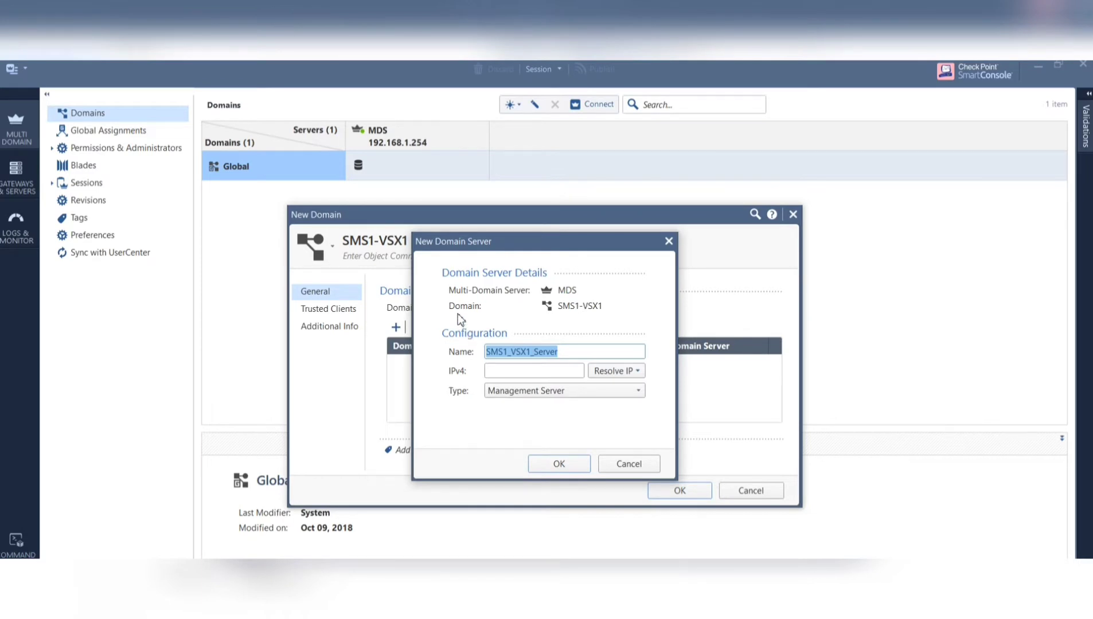
mouse_move(570, 313)
click(509, 369)
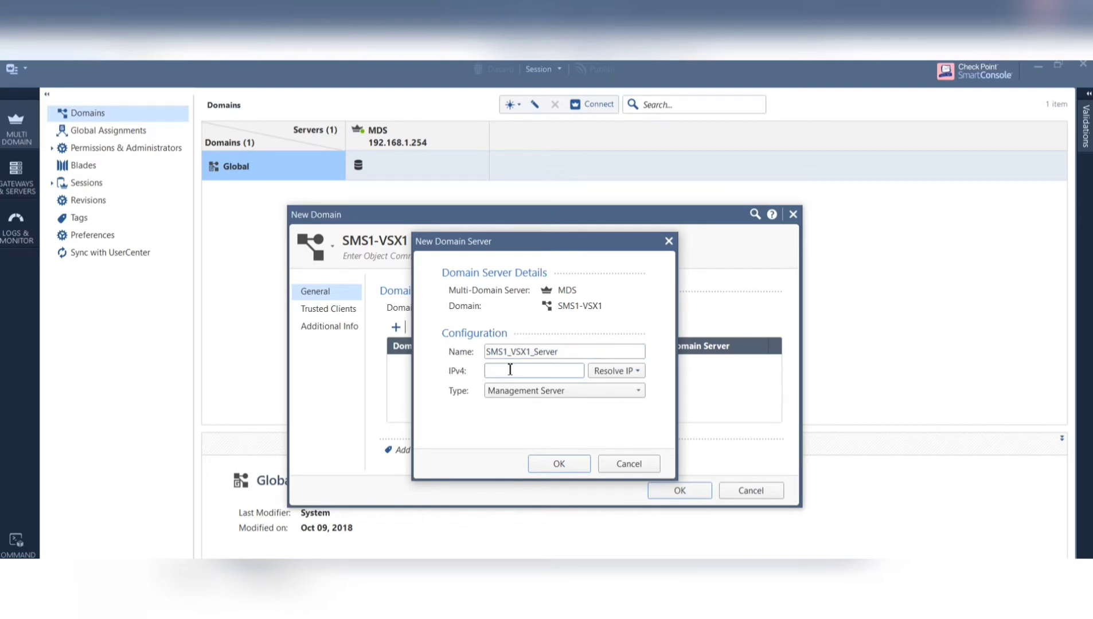
click(637, 376)
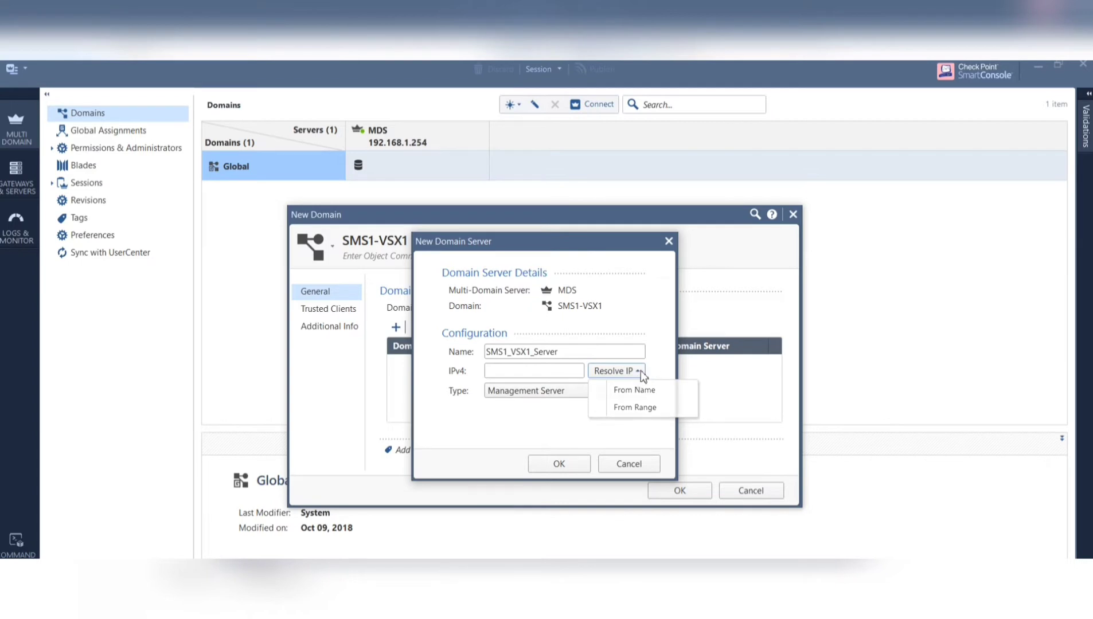
click(639, 370)
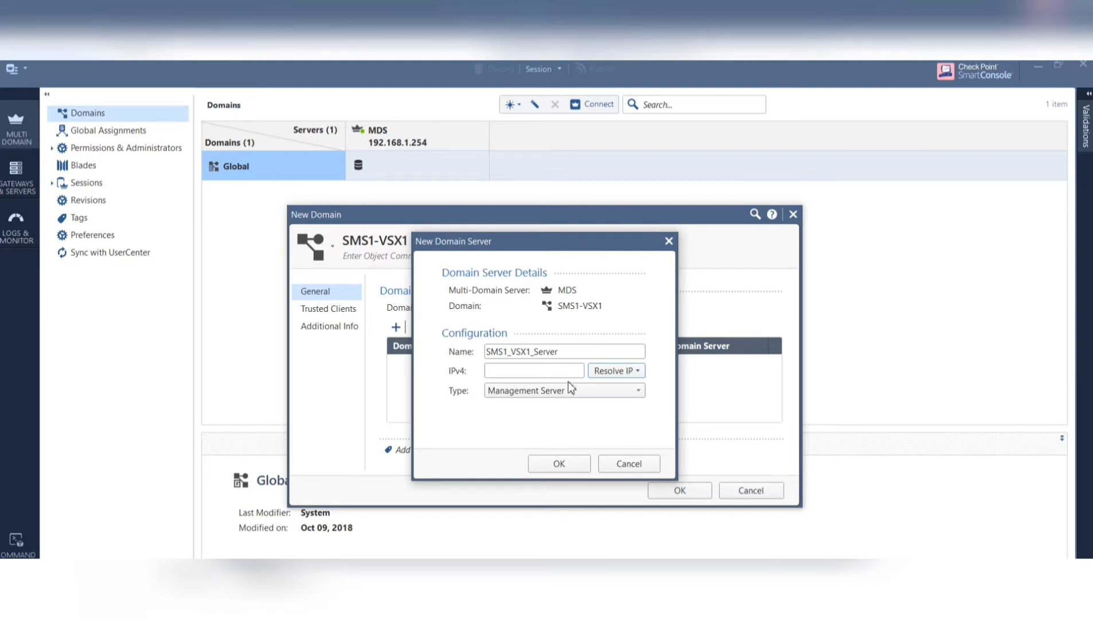
click(639, 466)
click(765, 493)
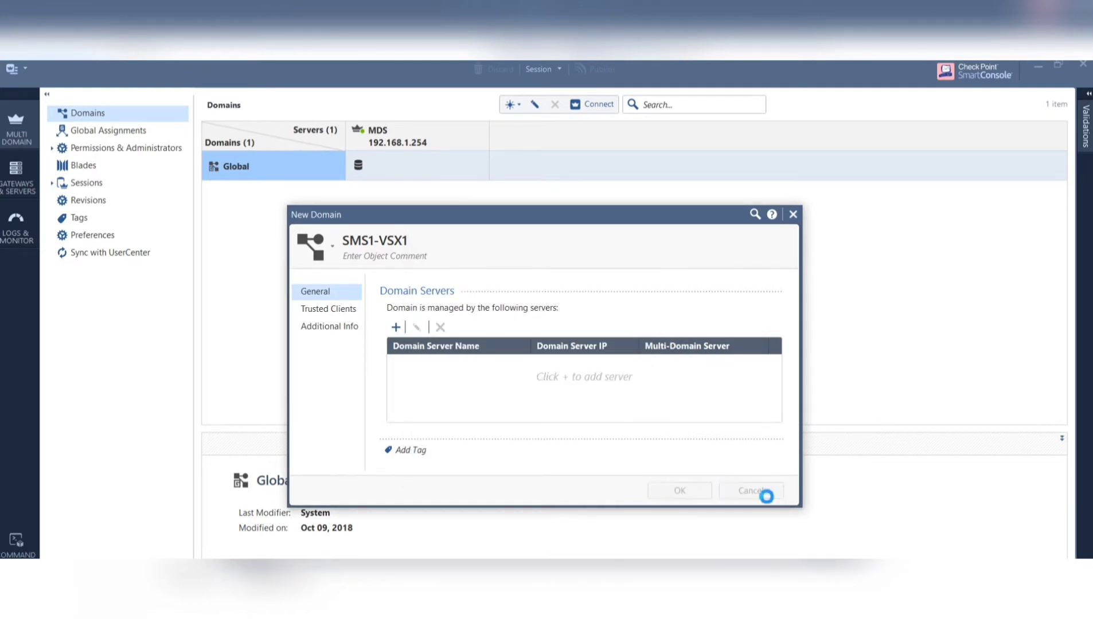
- Discard the unsaved domain and open the MDS server's Multi-Domain properties
click(615, 410)
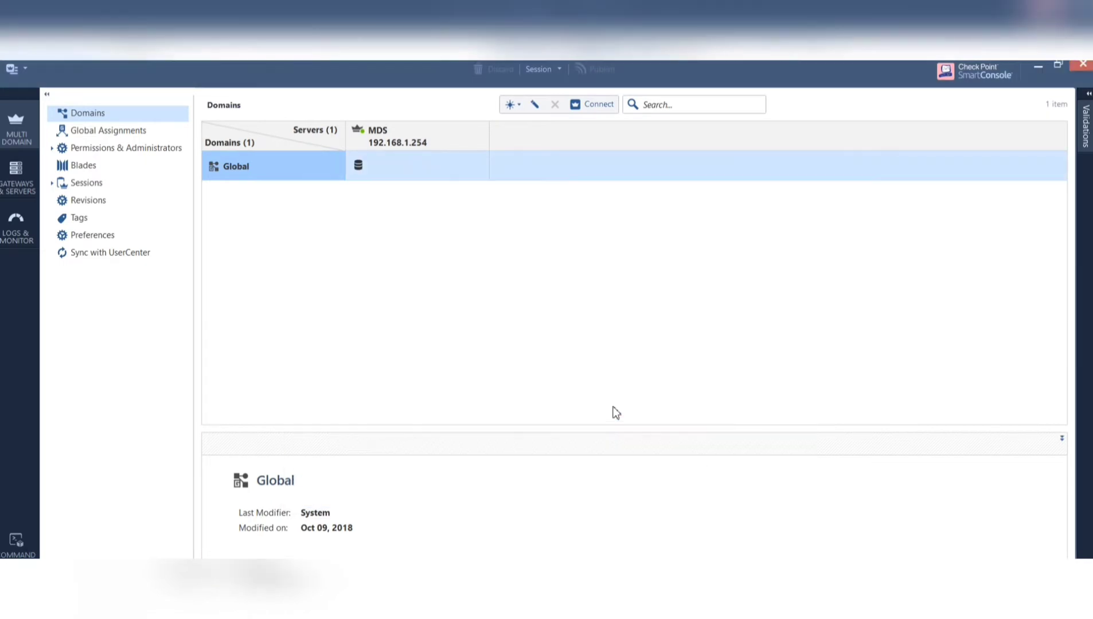
click(389, 143)
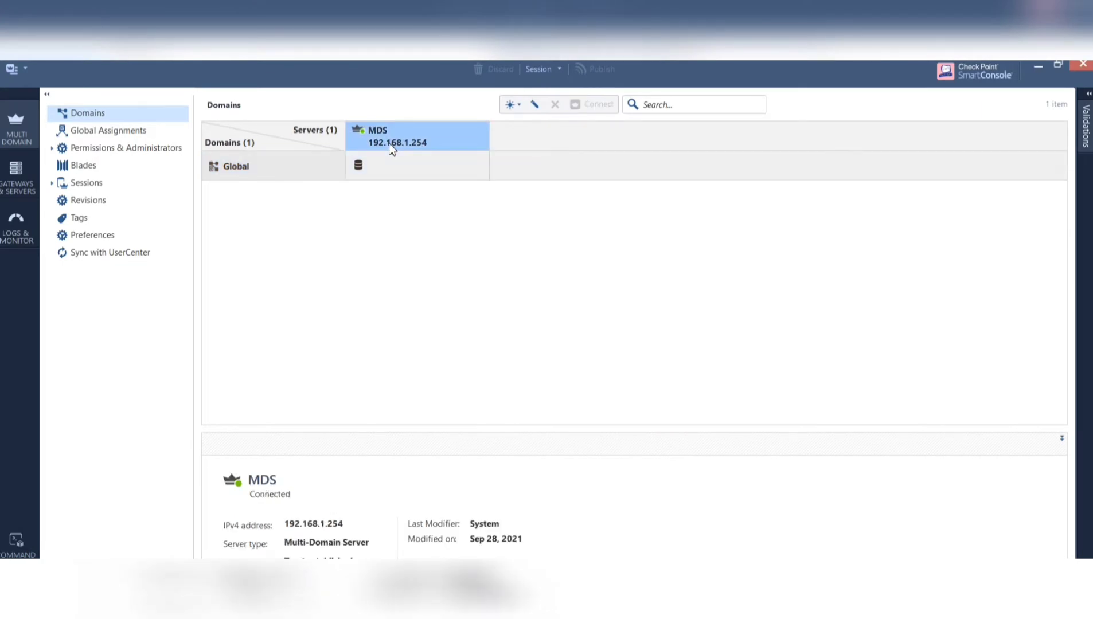
right_click(389, 143)
click(428, 171)
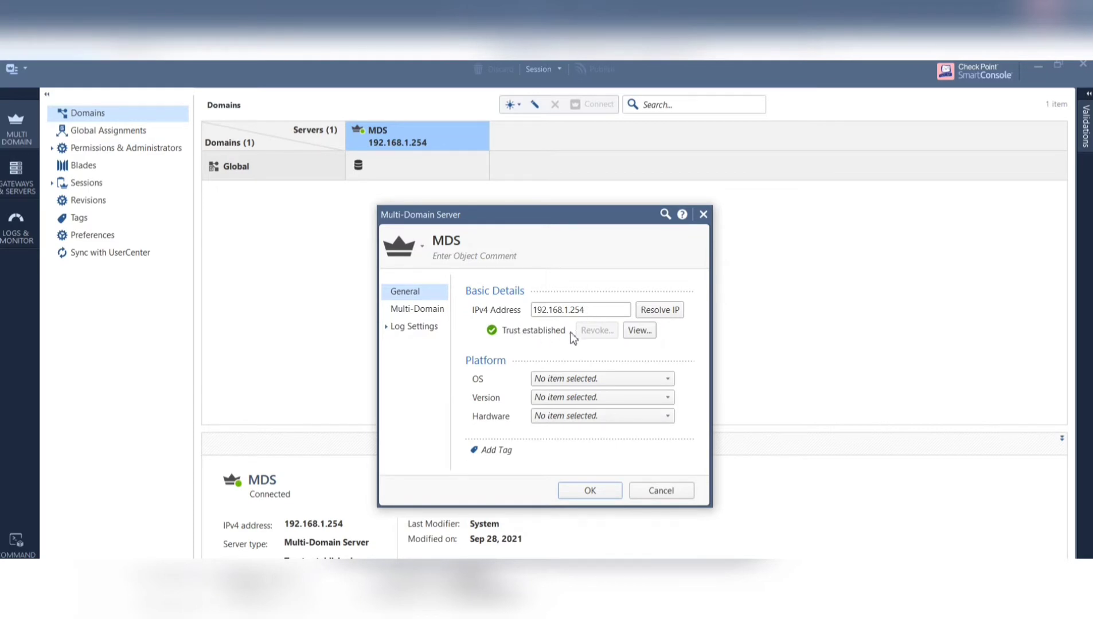
click(439, 310)
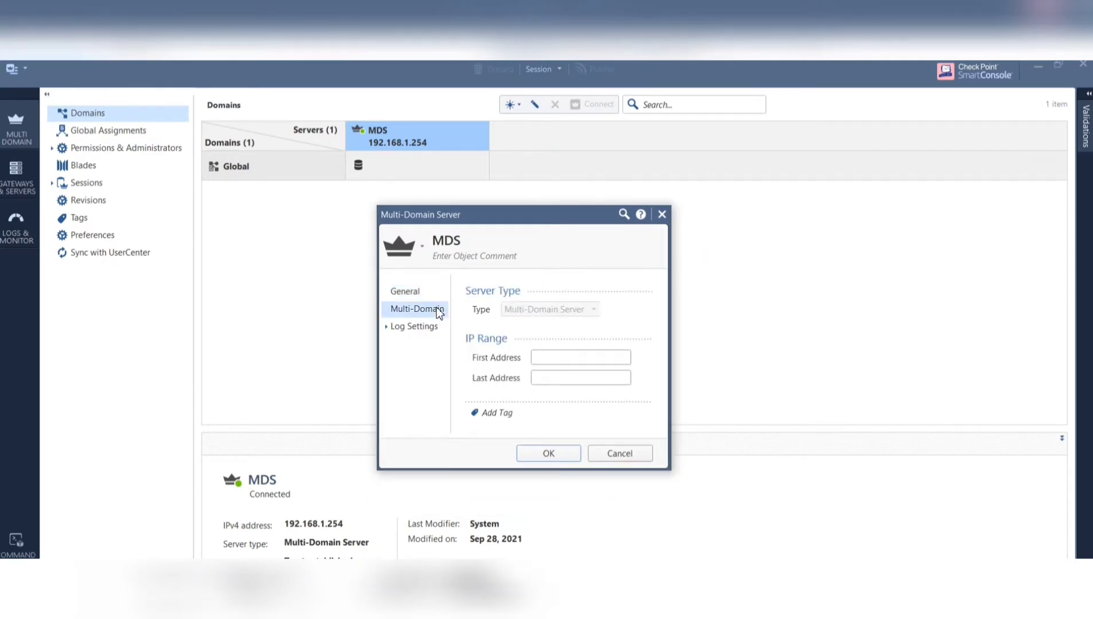
- Set the IP range 192.168.1.20 to 192.168.1.30 and save the MDS server
click(566, 364)
text(192.168.1.20)
click(553, 376)
text(192.168.1.30)
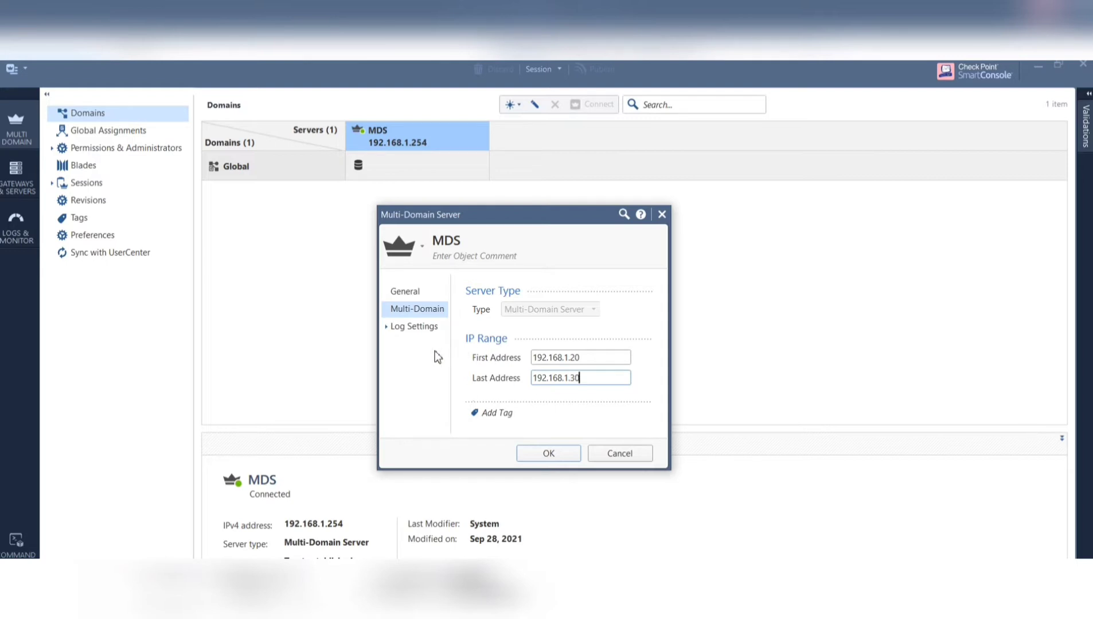
click(416, 328)
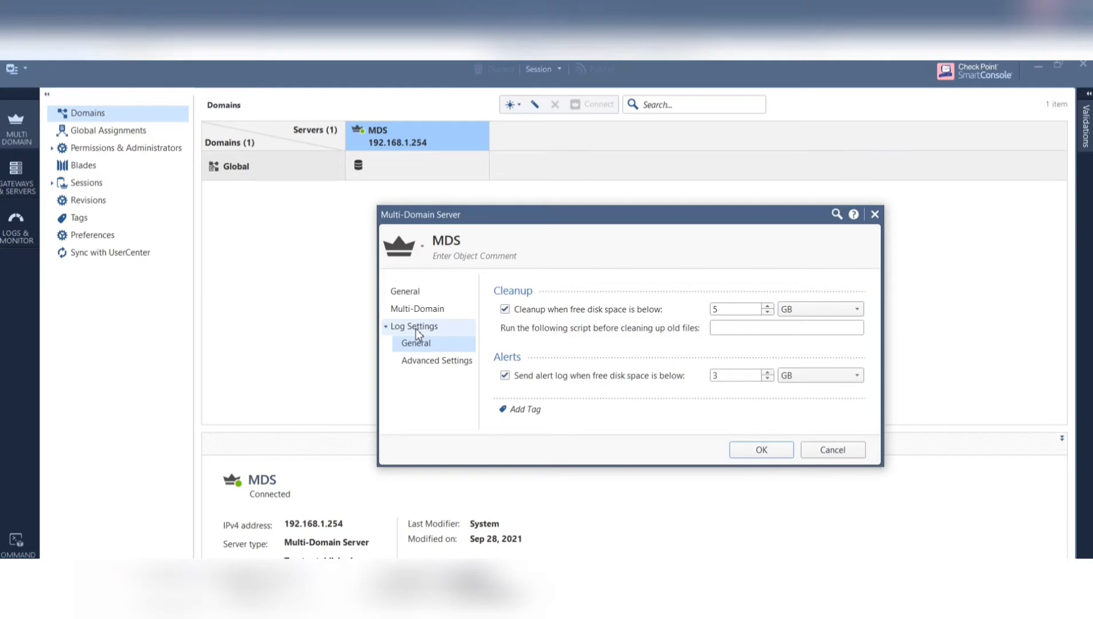
click(428, 309)
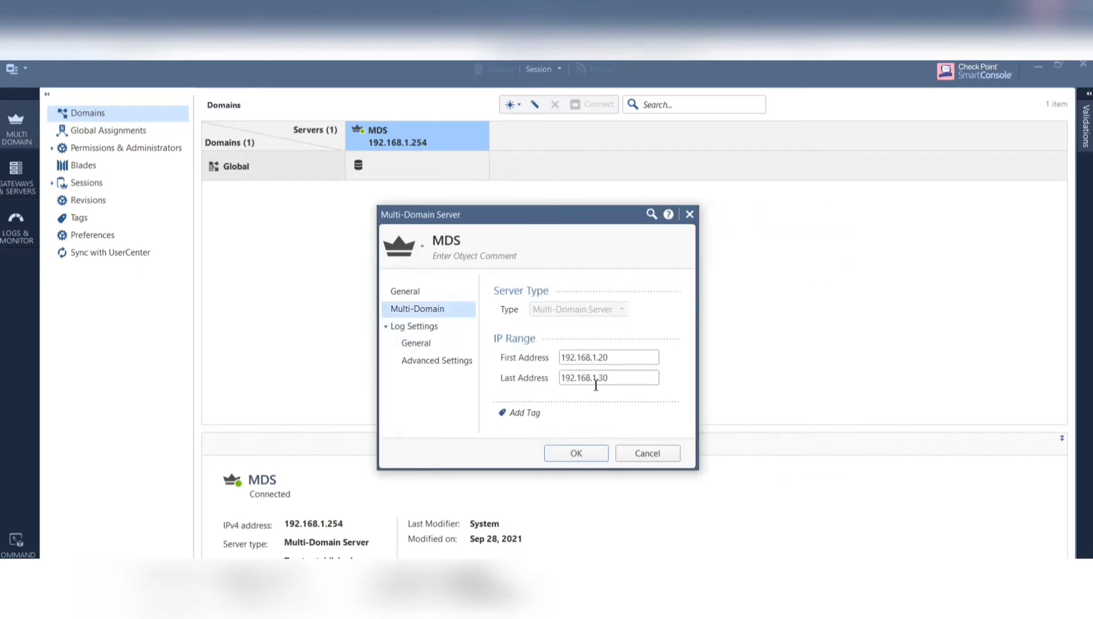
click(592, 454)
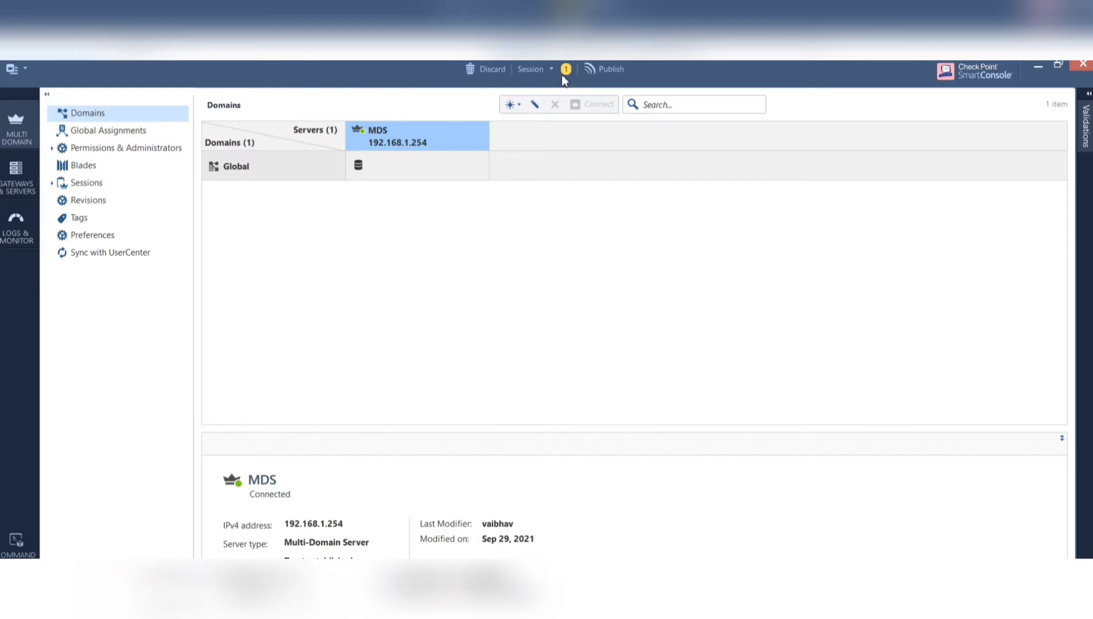
- Publish the MDS IP range change and confirm the publish
click(608, 71)
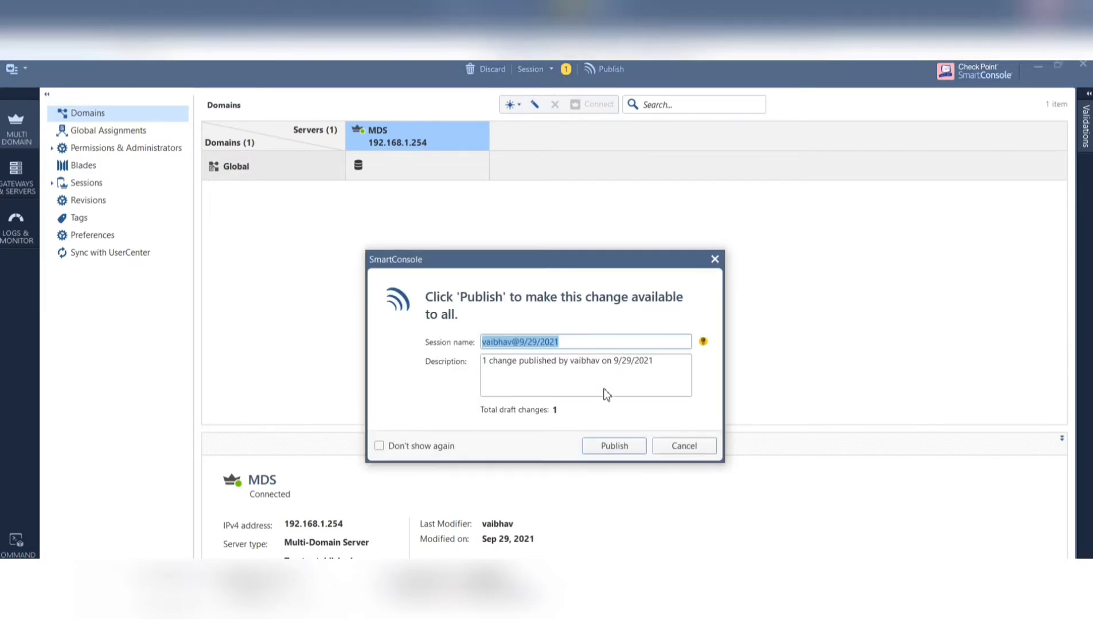
click(616, 446)
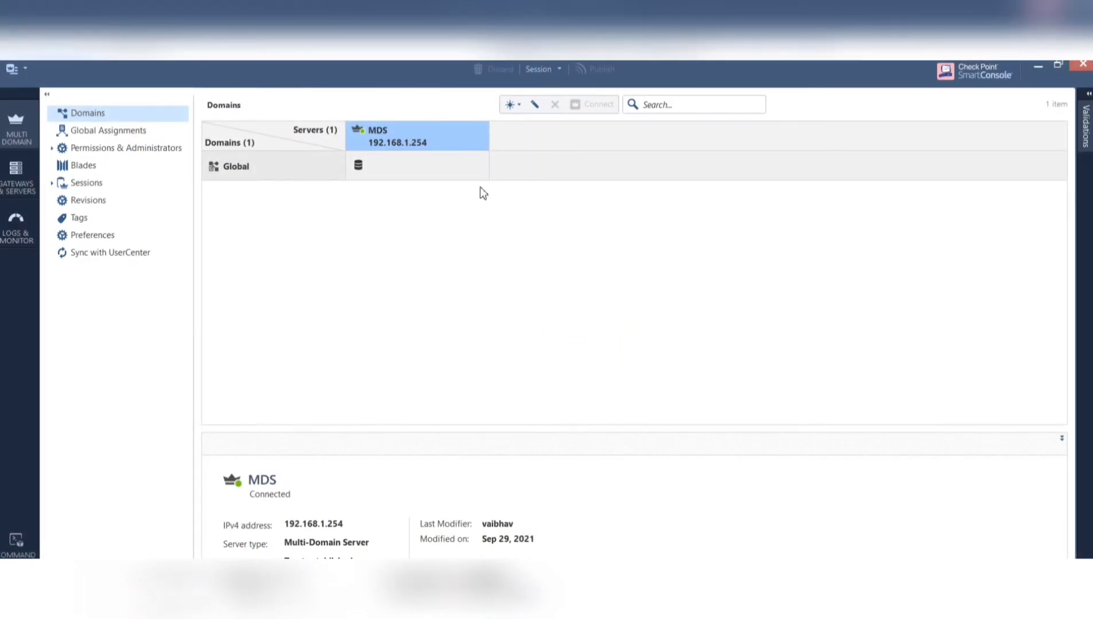
- Create a new domain named SMS1-VSX1 and begin adding a domain server
click(519, 107)
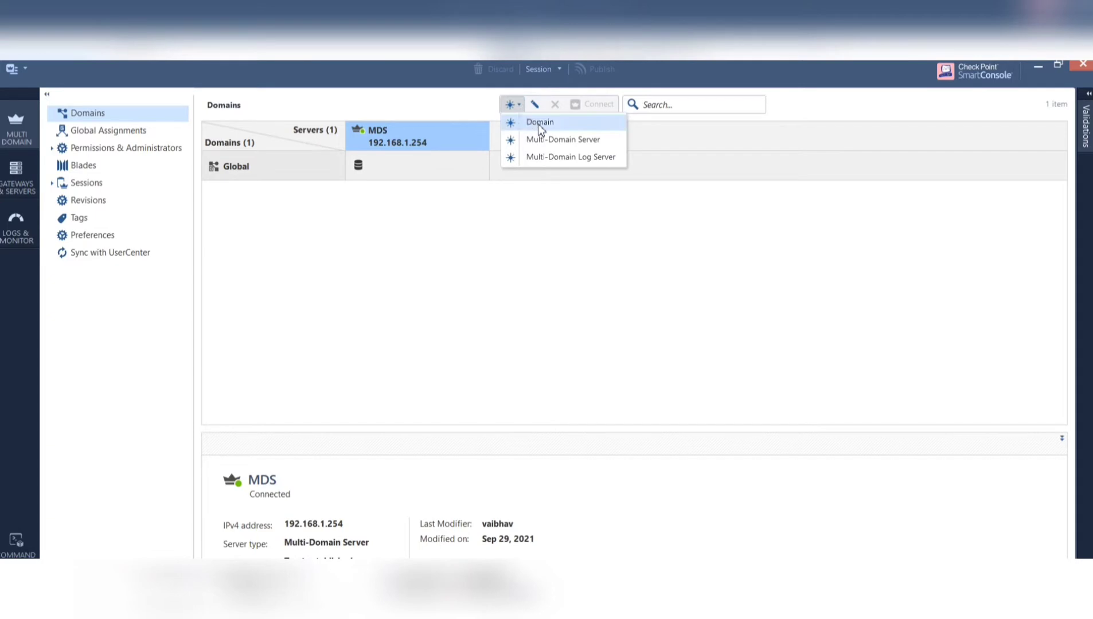
click(540, 124)
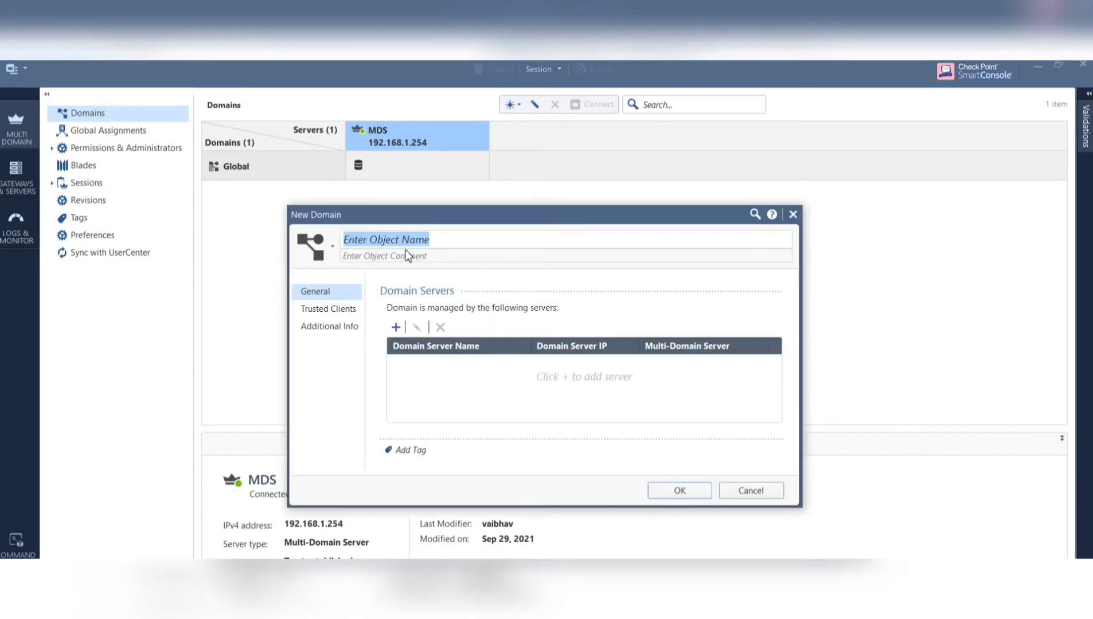
text(SMS1)
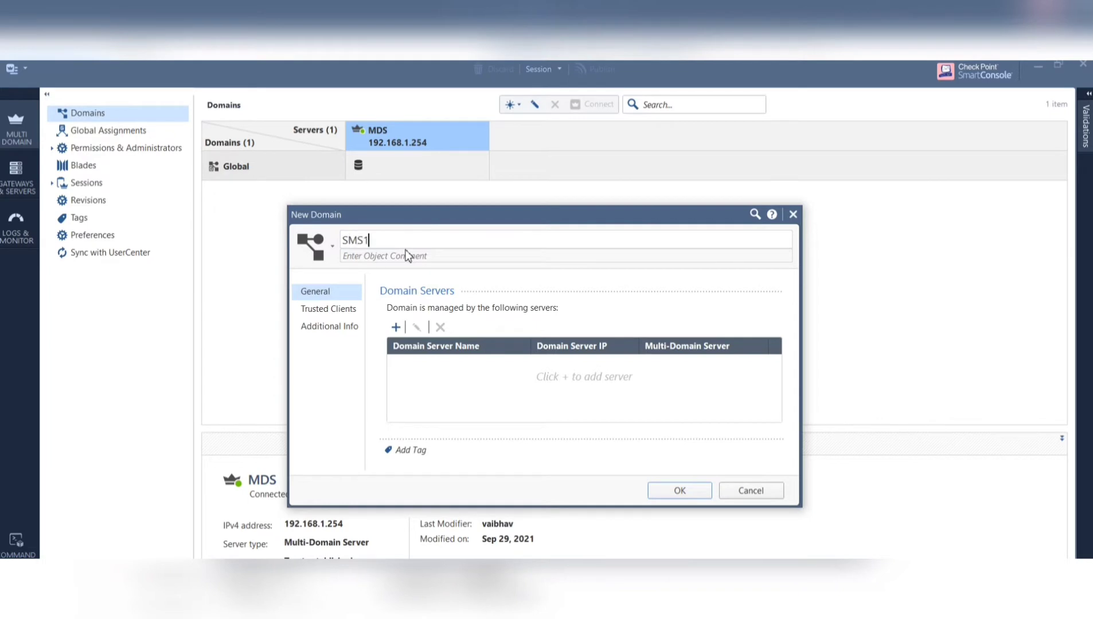
text(-VSX1)
click(396, 327)
- Fill SMS1_VSX1_Server's IPv4 with 192.168.1.20 from the range and save it
click(536, 368)
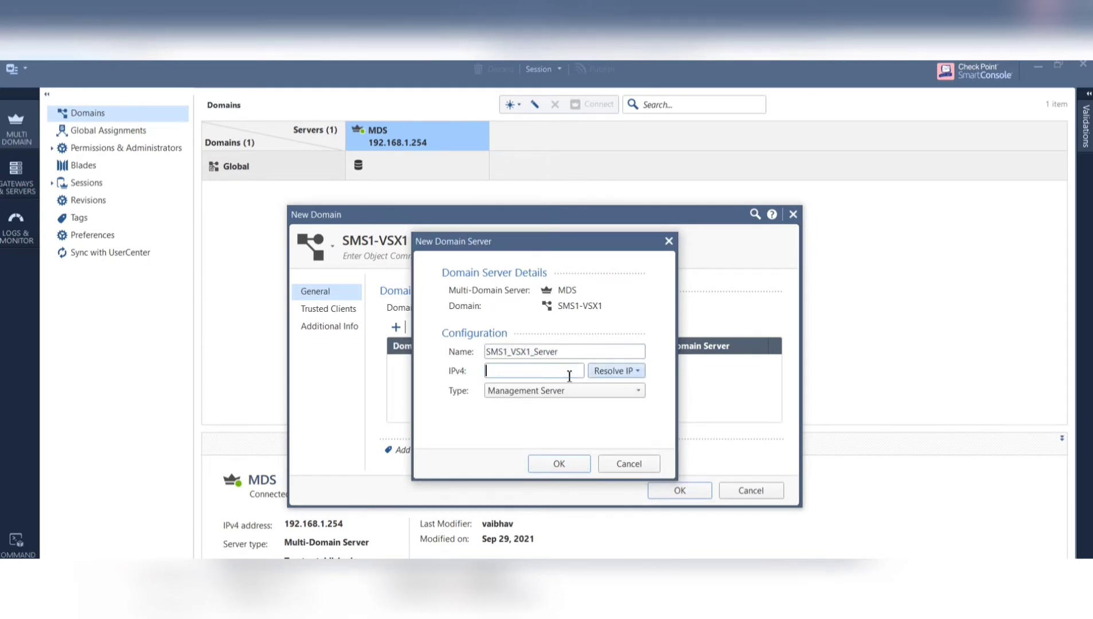
click(640, 370)
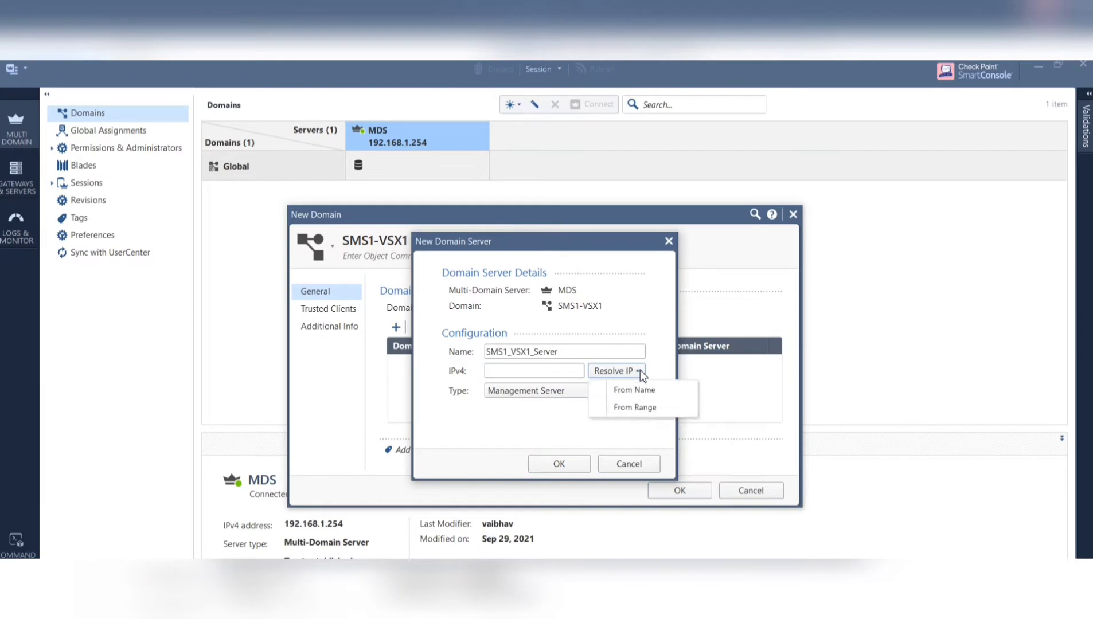
click(639, 408)
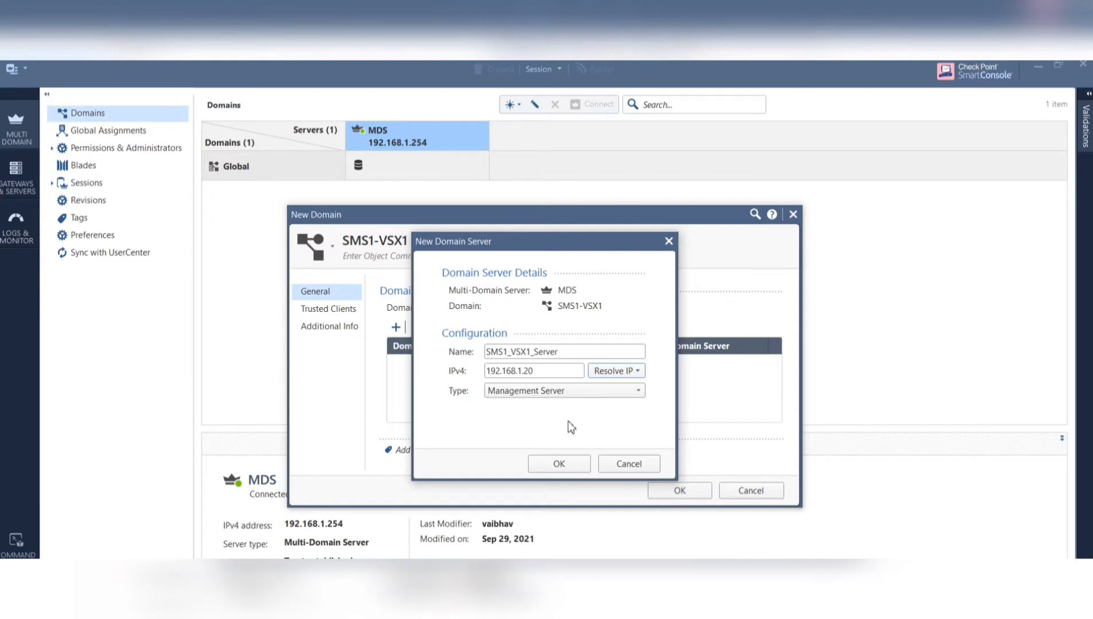
click(559, 463)
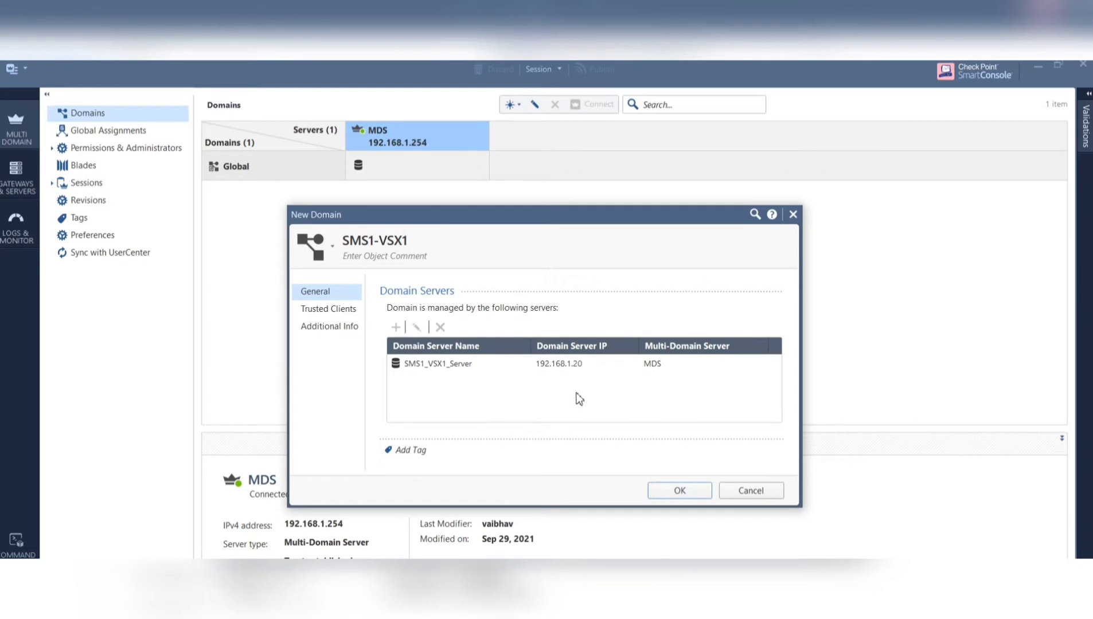
- Add AnyHost to SMS1-VSX1's trusted clients
click(333, 309)
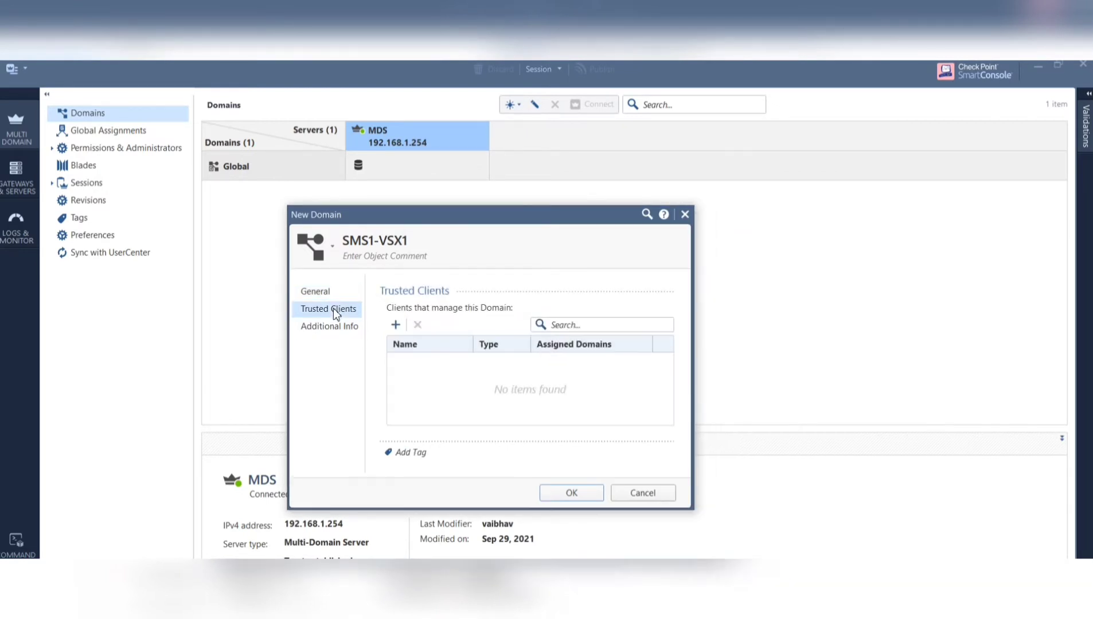
click(399, 329)
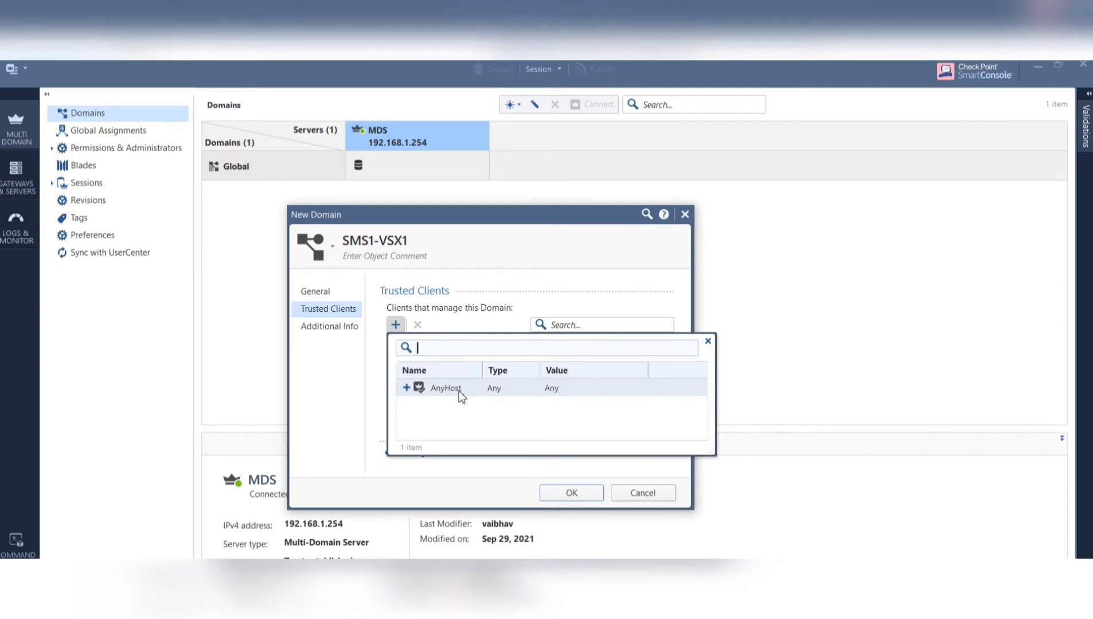
click(407, 390)
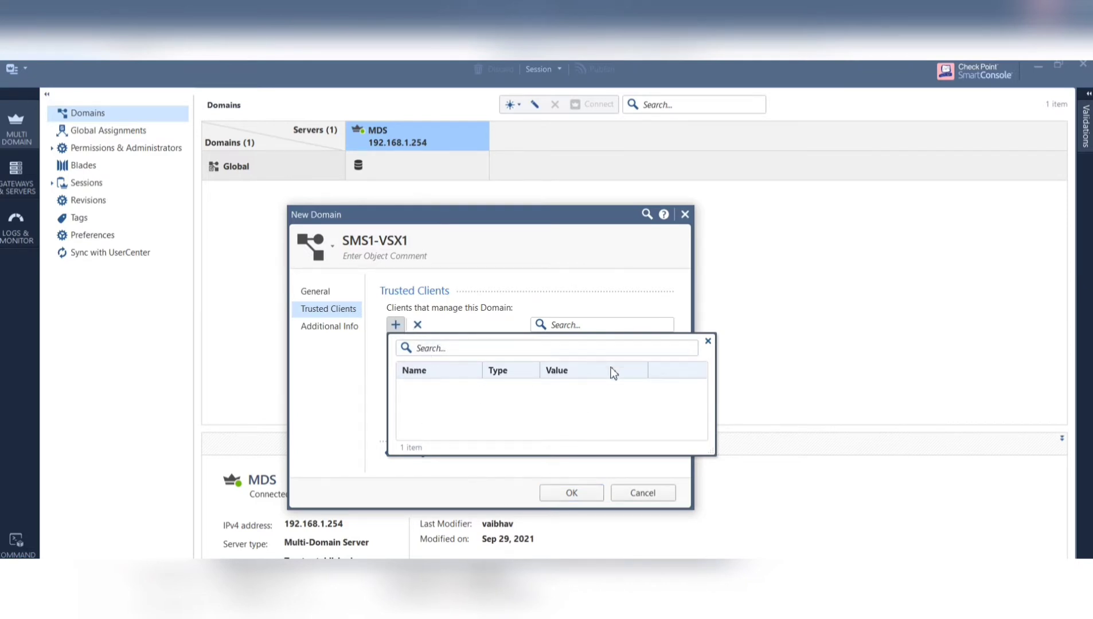
click(707, 341)
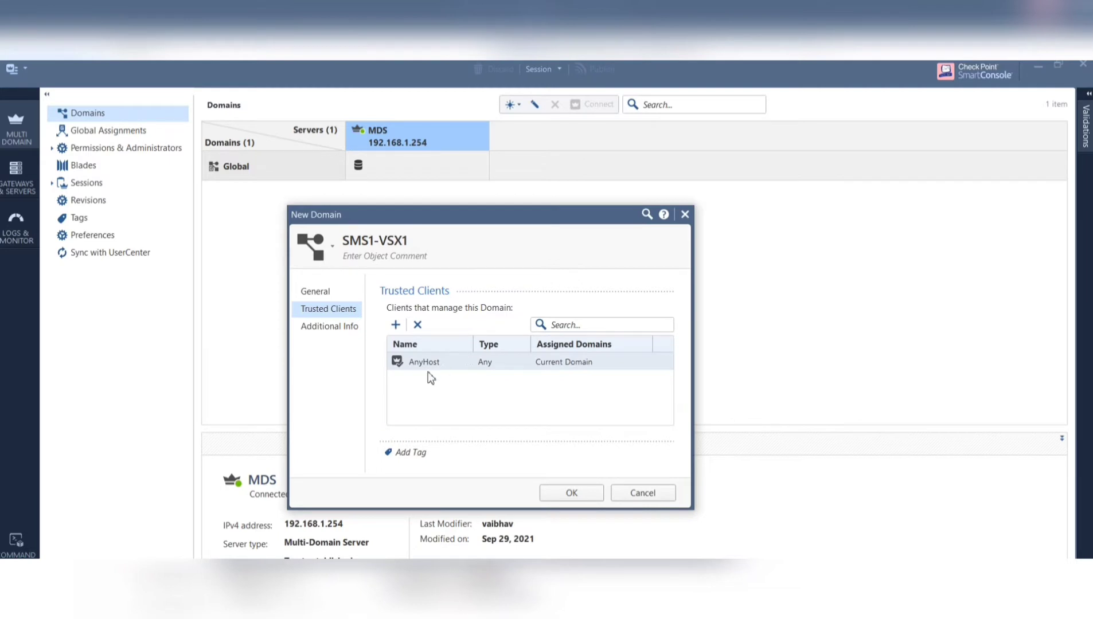
click(327, 332)
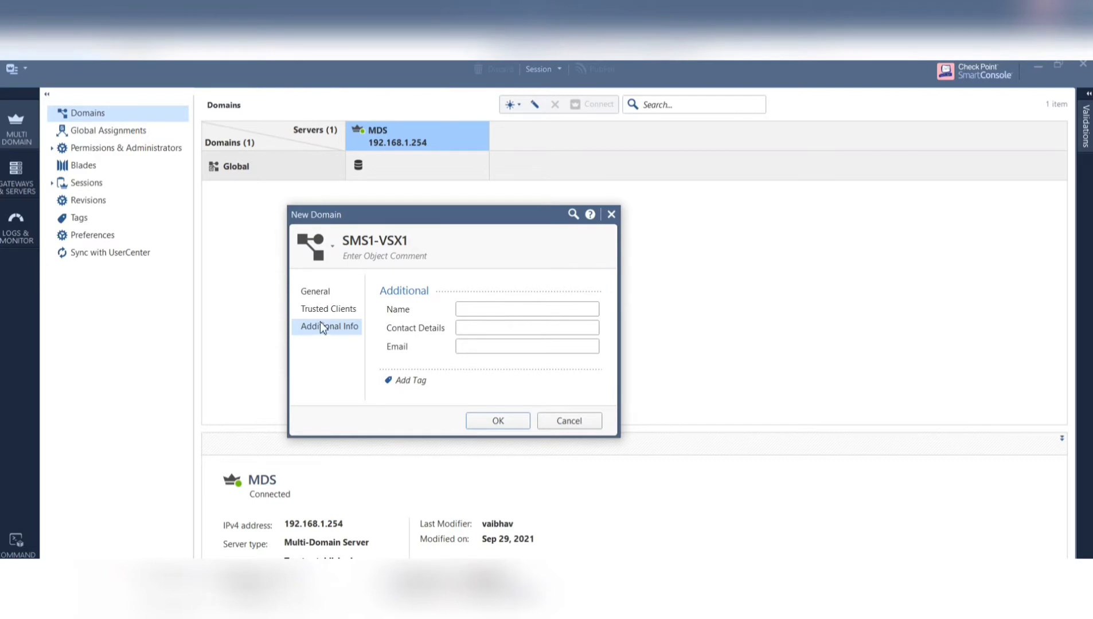
- Confirm creation of the SMS1-VSX1 domain, accepting that it takes effect immediately
click(504, 424)
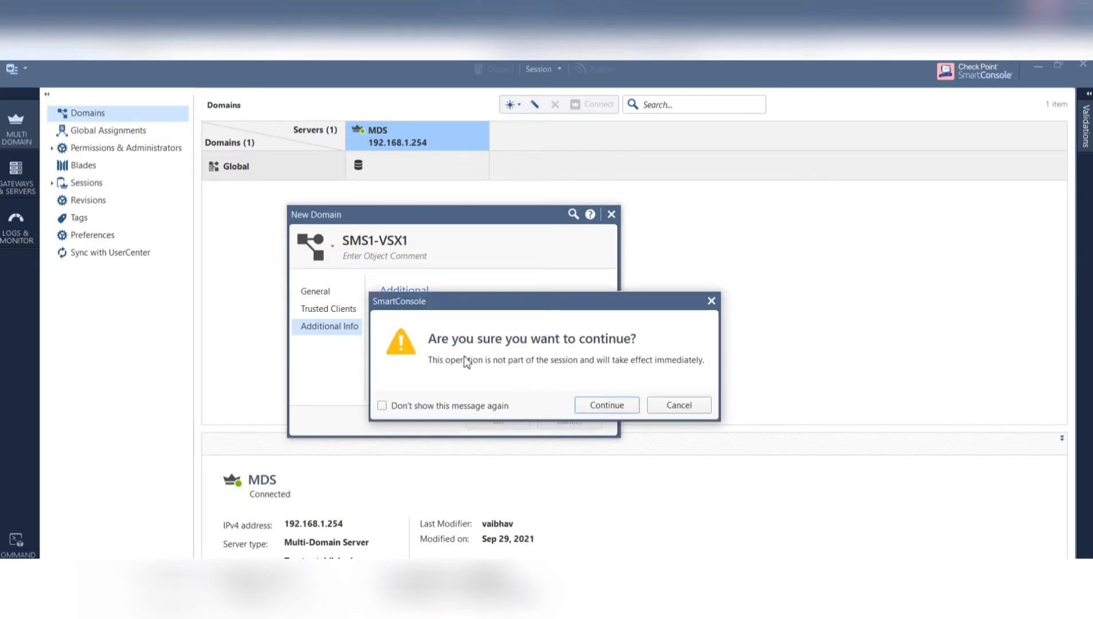
click(607, 406)
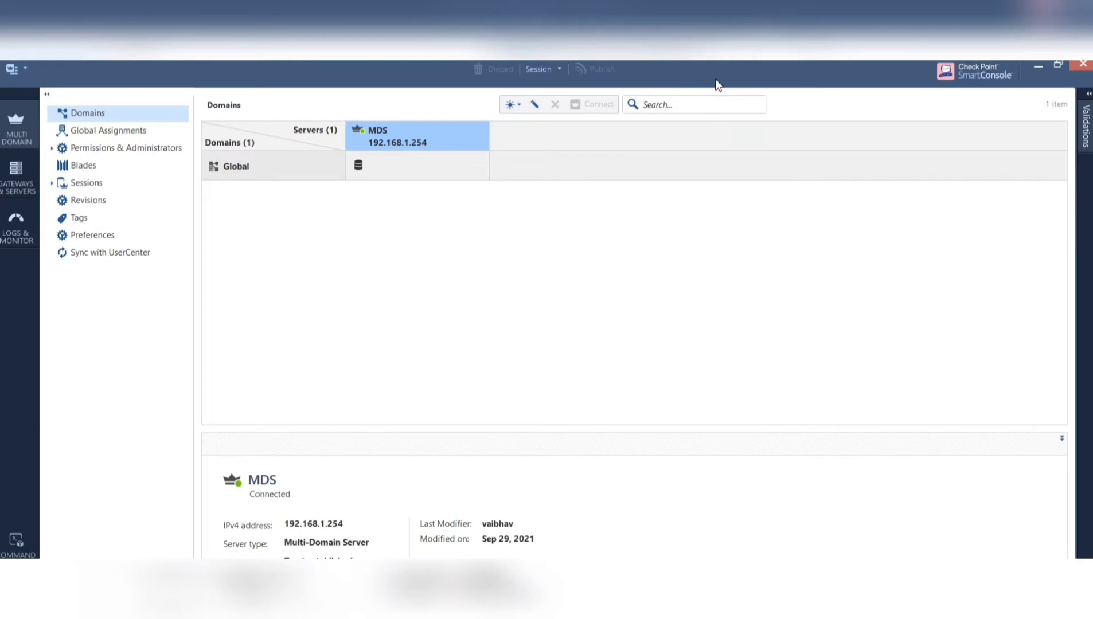
- Shrink the console window and check the Create Domain task's progress for SMS1-VSX1
drag(715, 79, 665, 93)
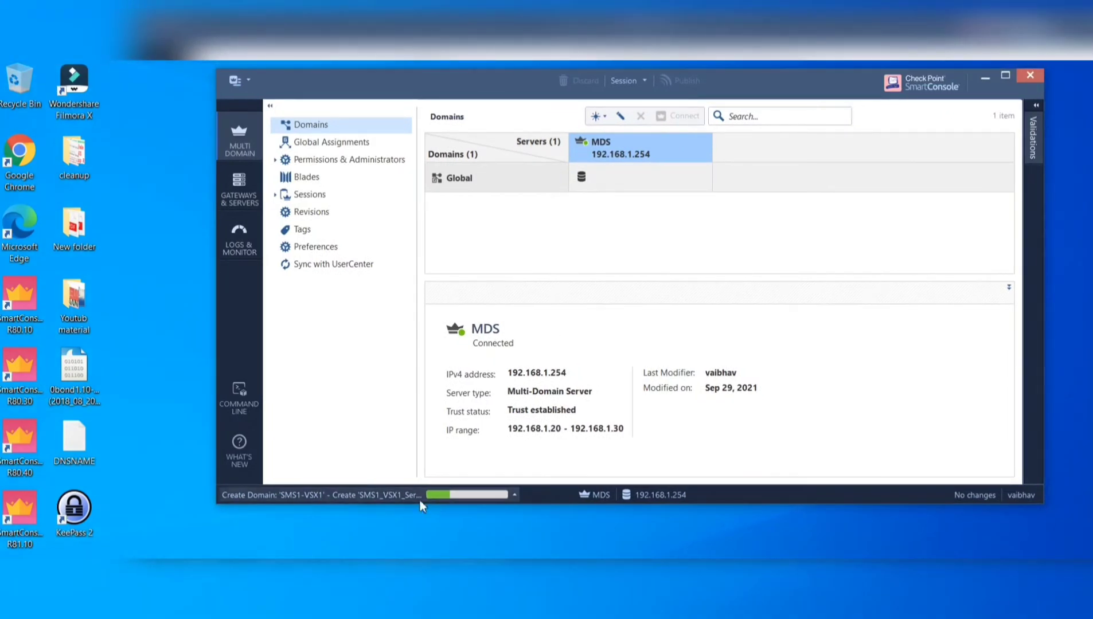
click(514, 495)
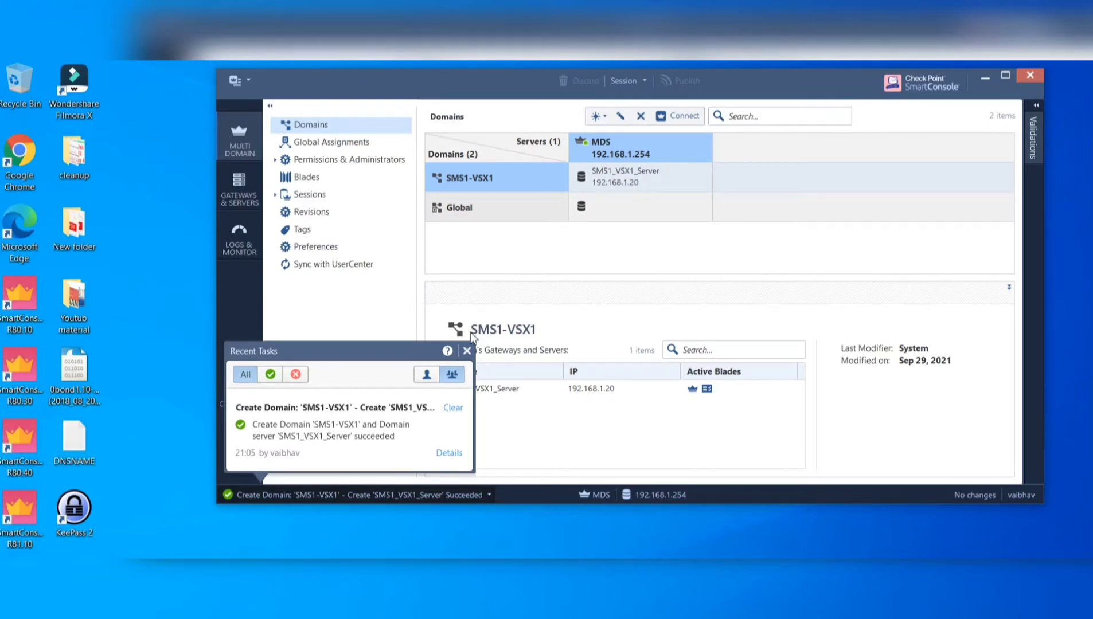
- Dismiss the task notification and view SMS1_VSX1_Server's details at 192.168.1.20, then reposition the window
click(468, 351)
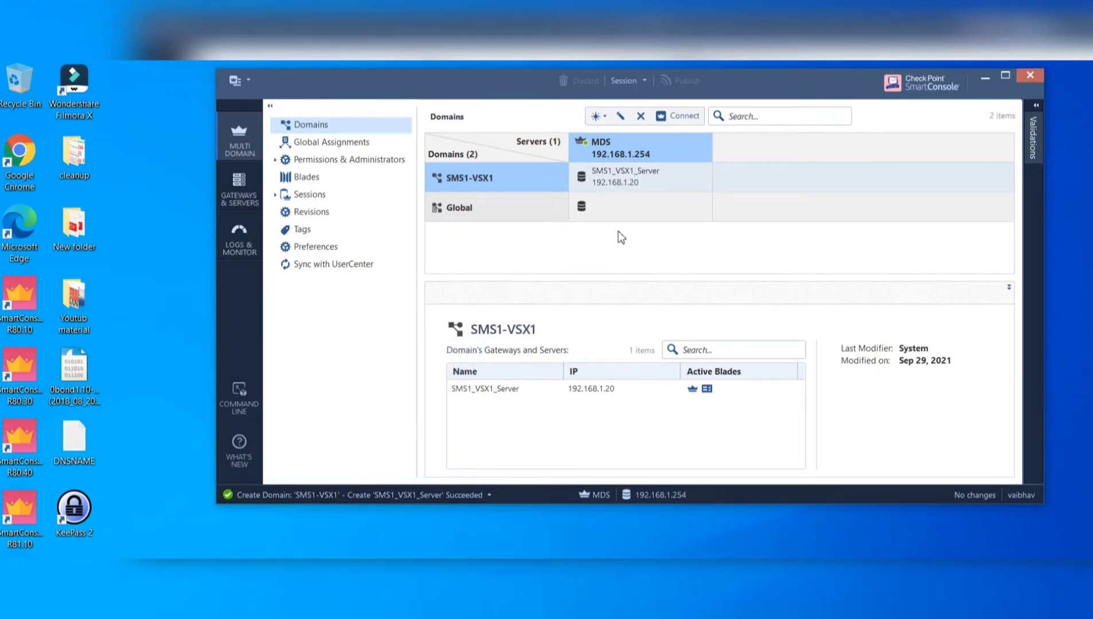
click(636, 181)
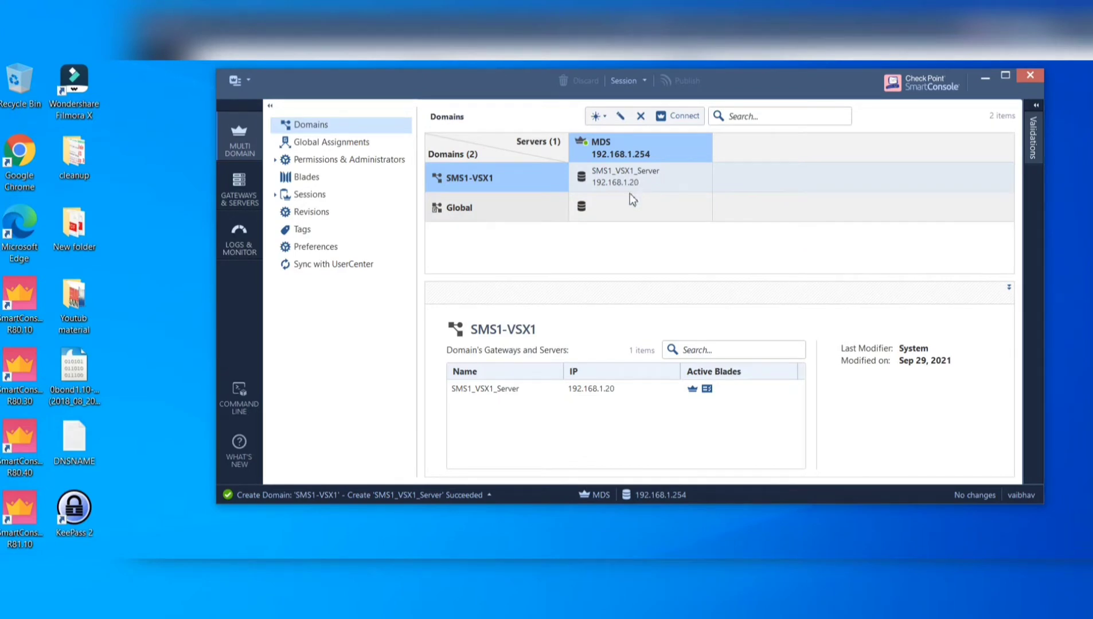
click(468, 211)
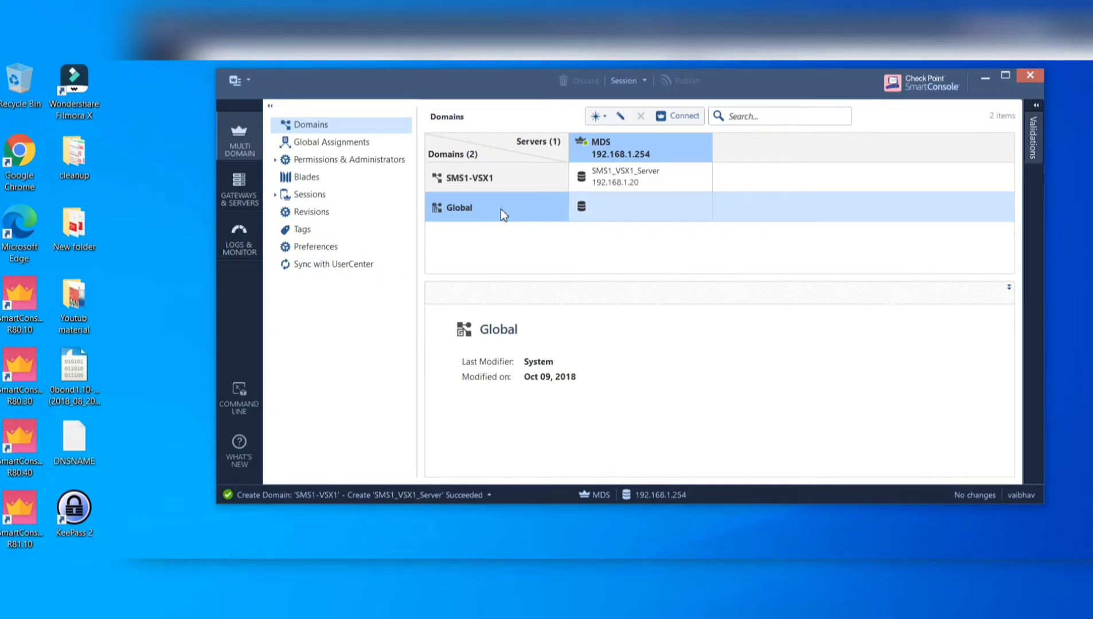
click(624, 186)
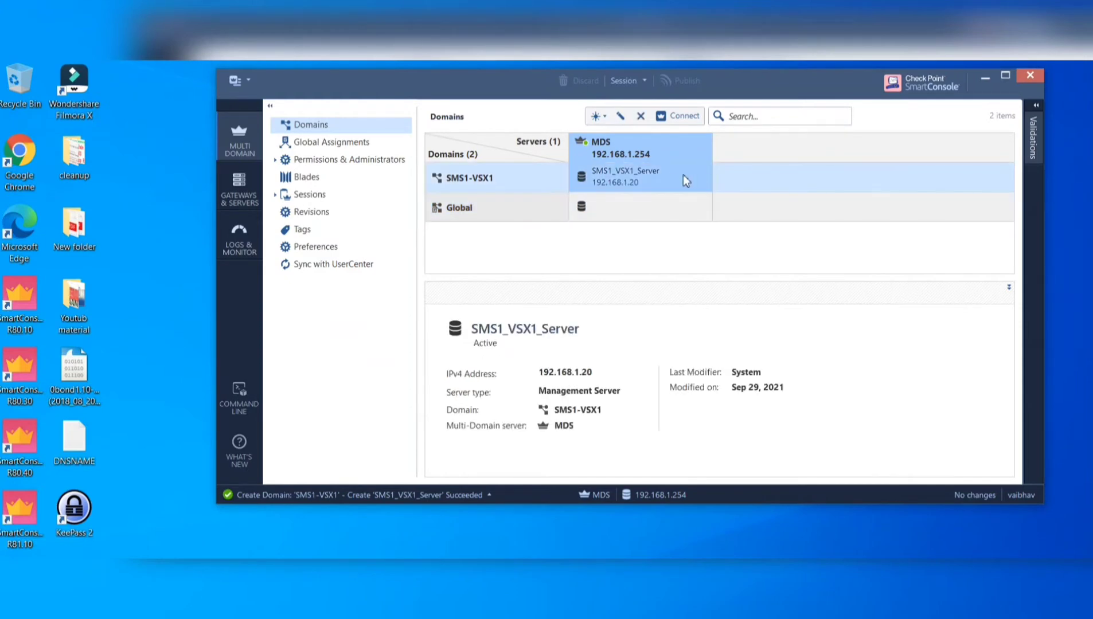
drag(740, 96, 620, 130)
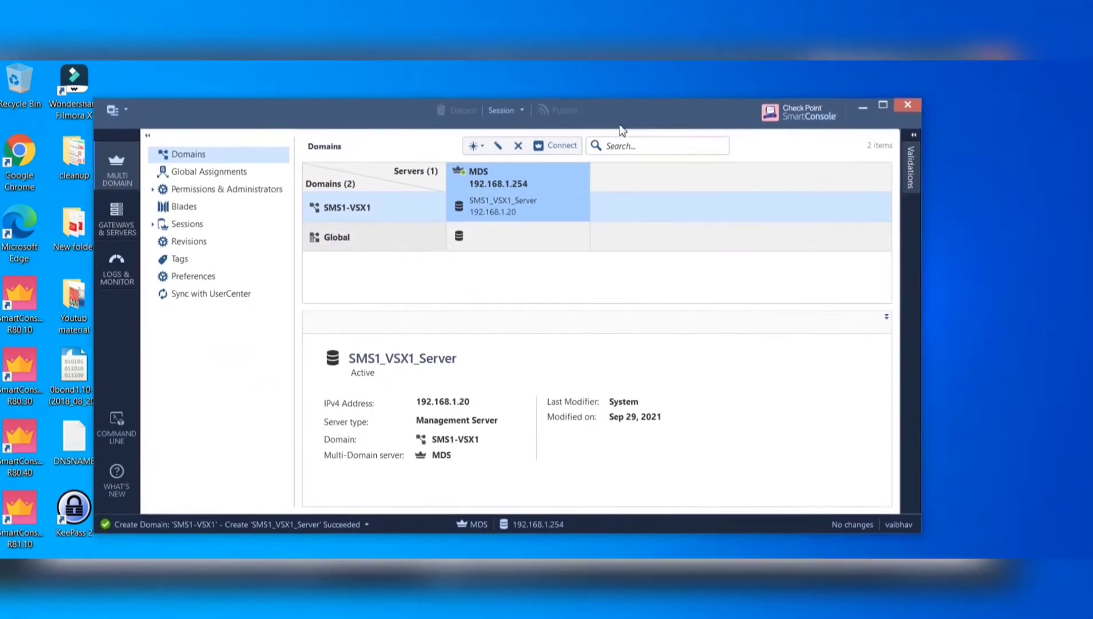
- Maximize SmartConsole and connect to the SMS1_VSX1_Server domain server
click(881, 105)
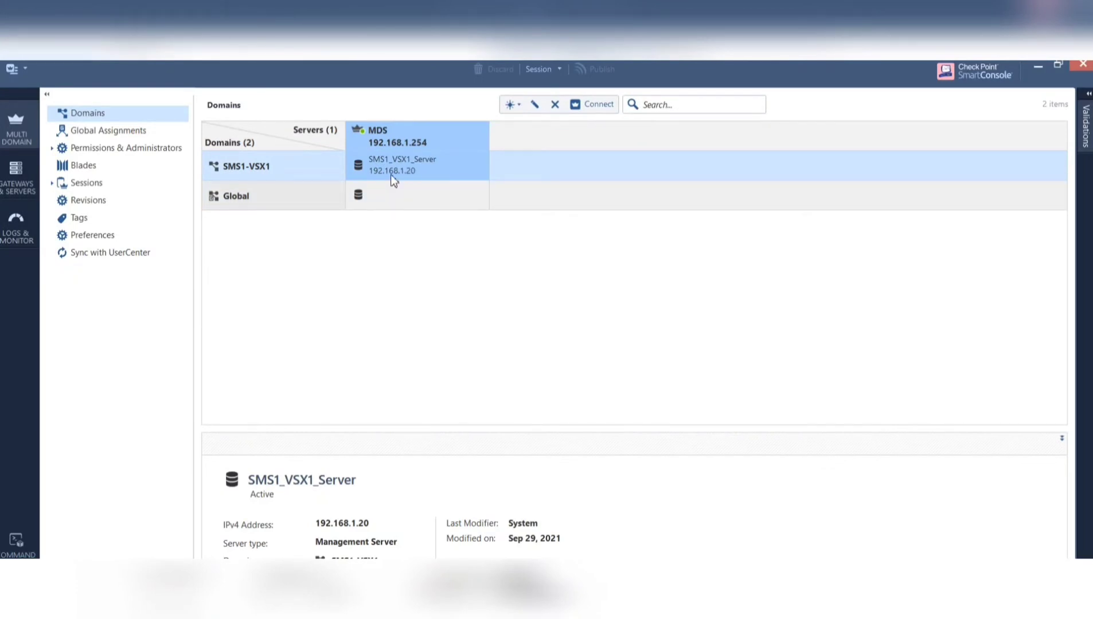
right_click(392, 180)
click(458, 183)
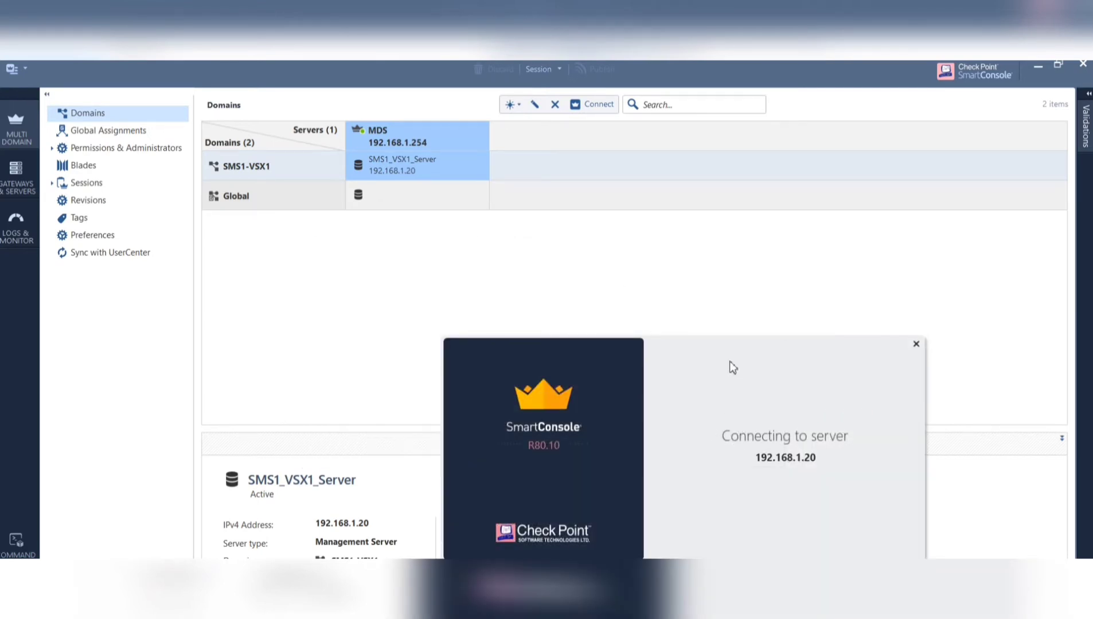
- Move the Connecting to server splash aside while awaiting the fingerprint prompt
drag(728, 361, 502, 251)
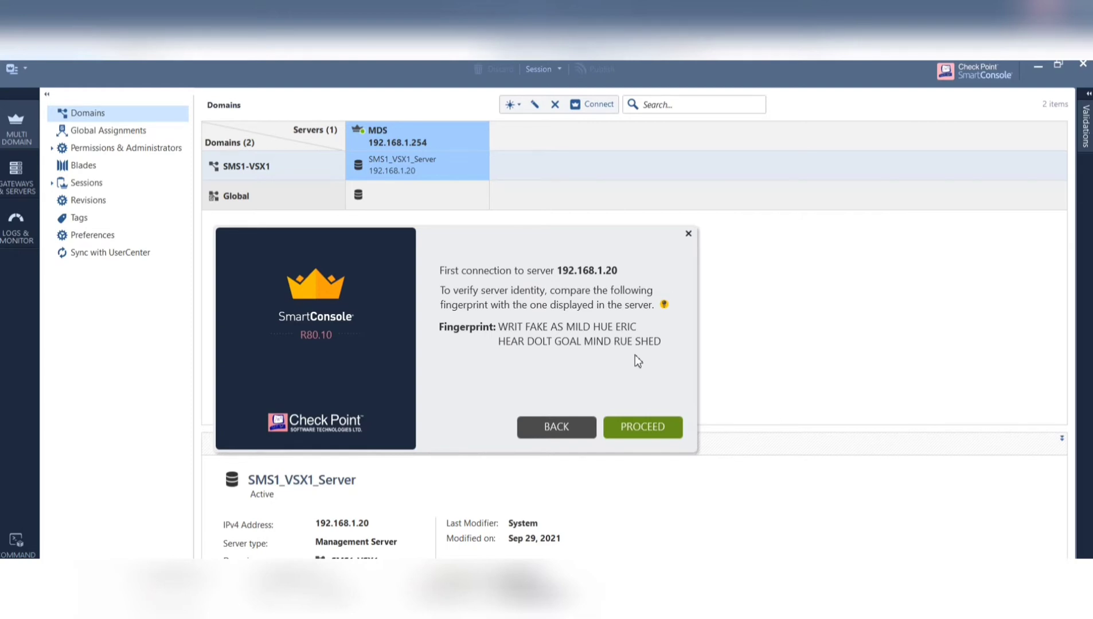
- Accept the 192.168.1.20 fingerprint, dismiss the welcome screen, and enlarge the window to show Comments
click(651, 428)
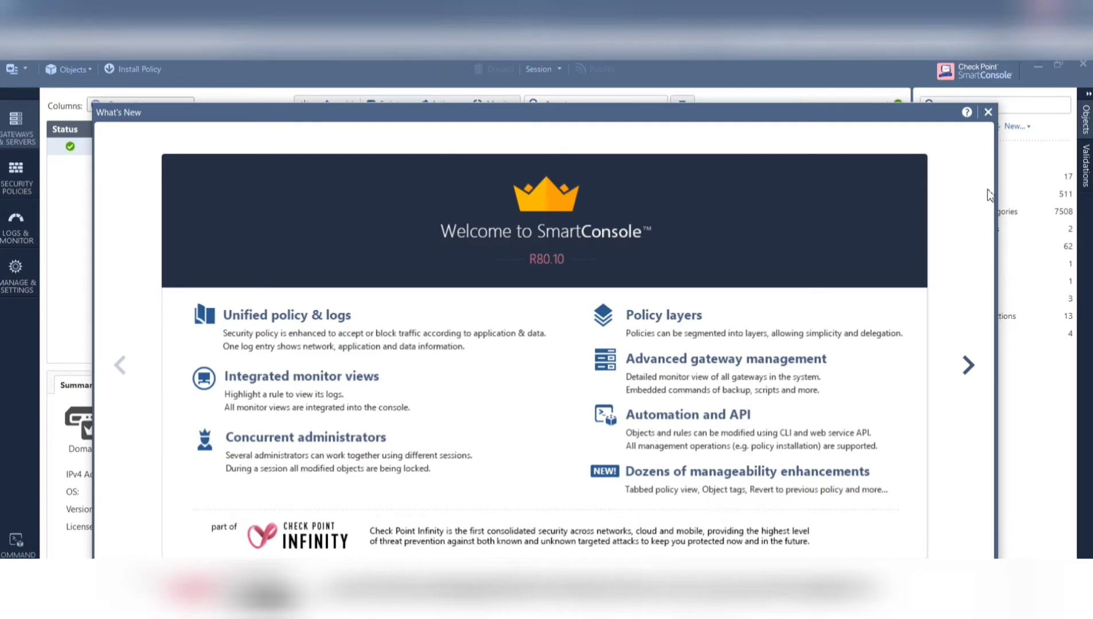
click(988, 113)
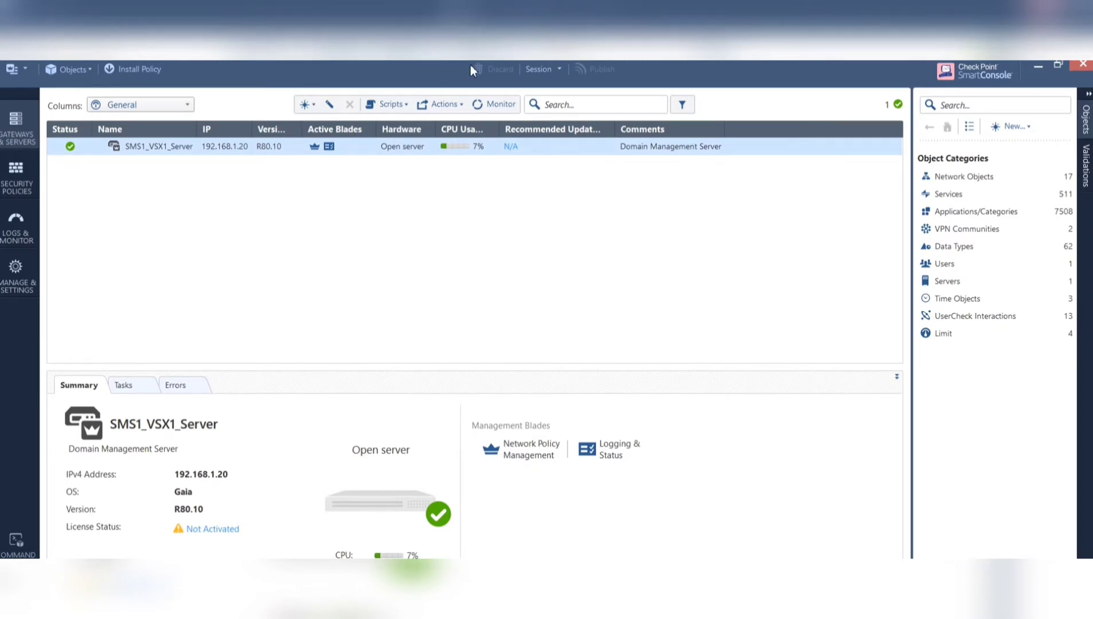
double_click(432, 84)
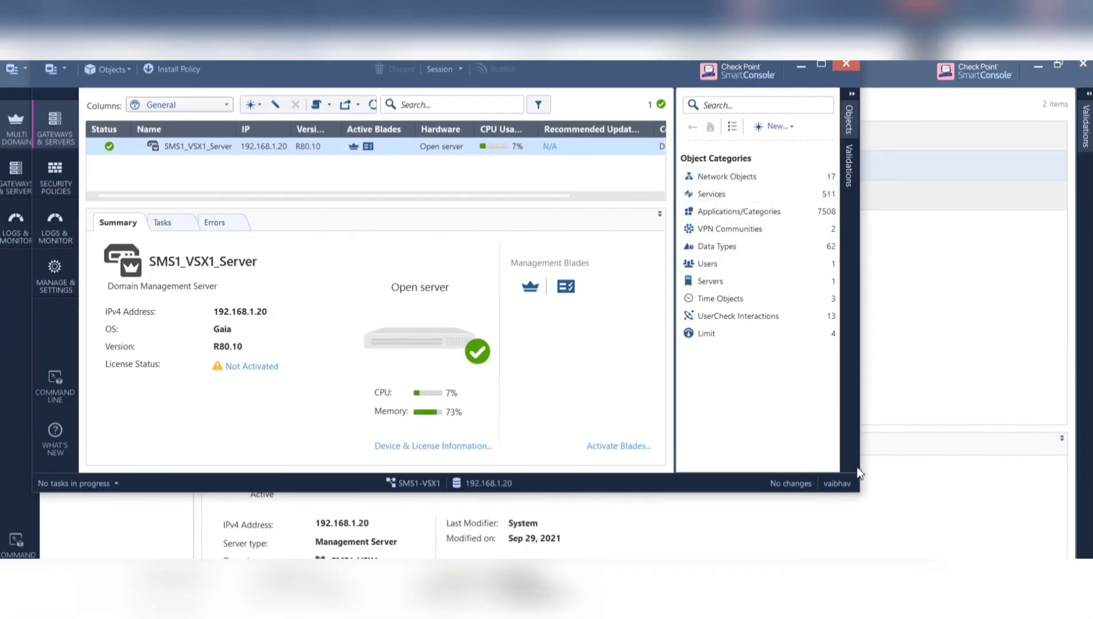
drag(863, 494, 1091, 493)
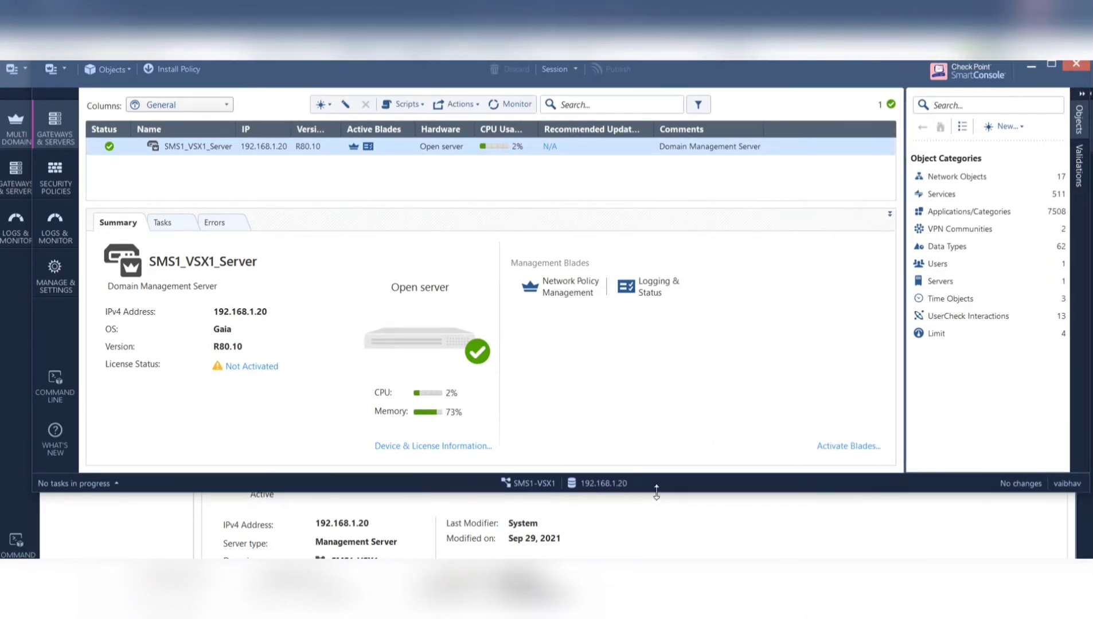
drag(655, 490, 649, 550)
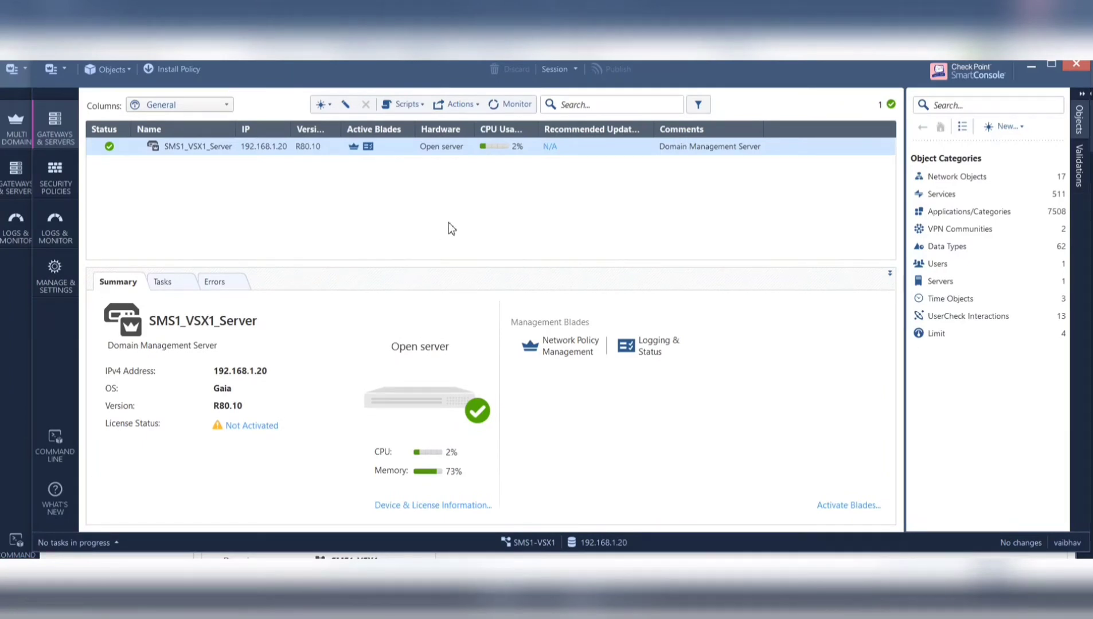
- Show the VSX creation choices from the Gateways & Servers New menu
click(327, 109)
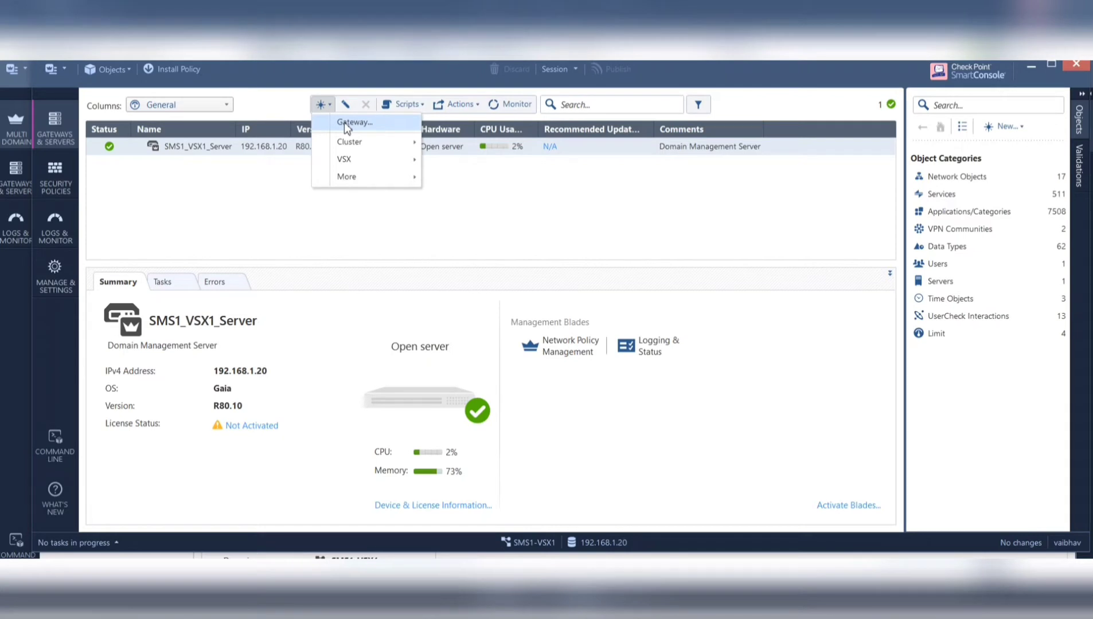
mouse_move(363, 141)
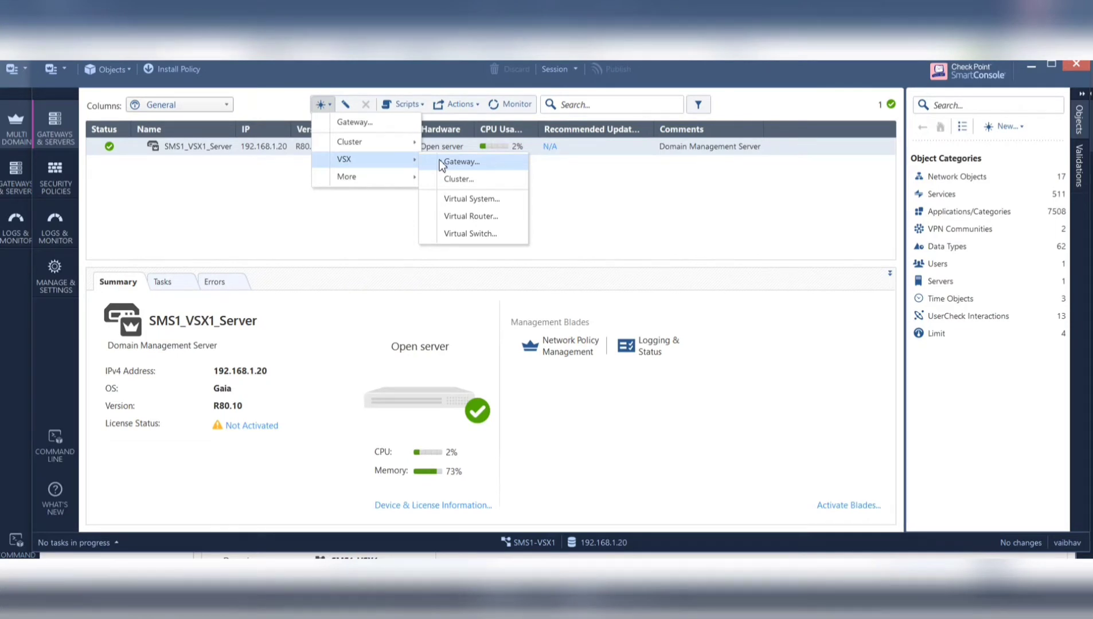
- Create a VSX cluster named VSX1 with IPv4 192.168.1.10 on SecurePlatform (ClusterXL)
click(487, 180)
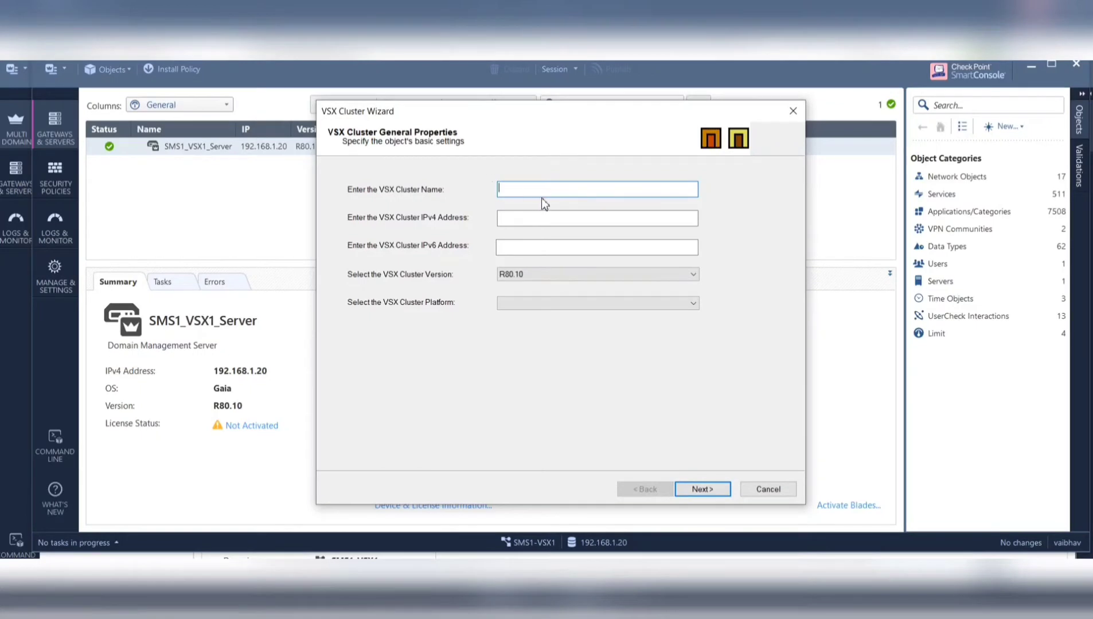
text(VSX1)
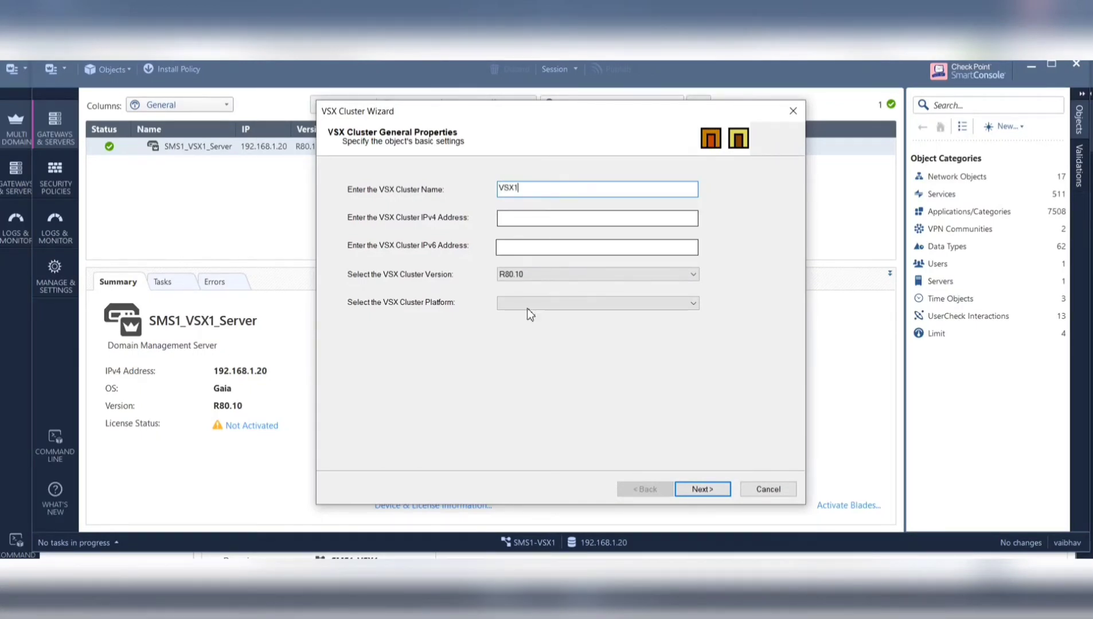
click(511, 217)
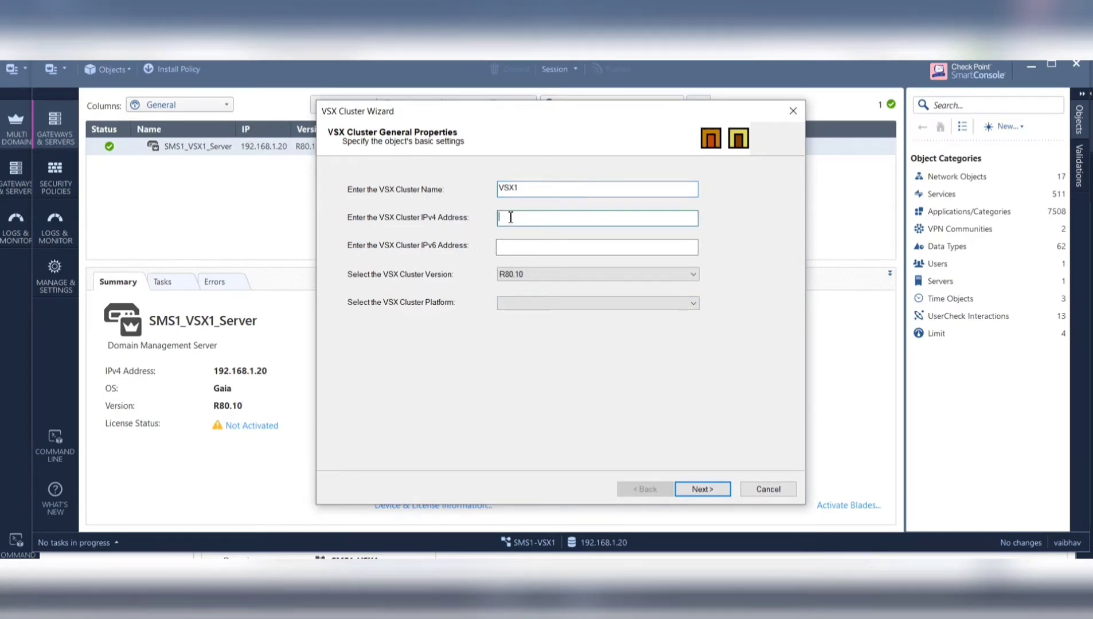
text(192.168.1.10)
click(519, 303)
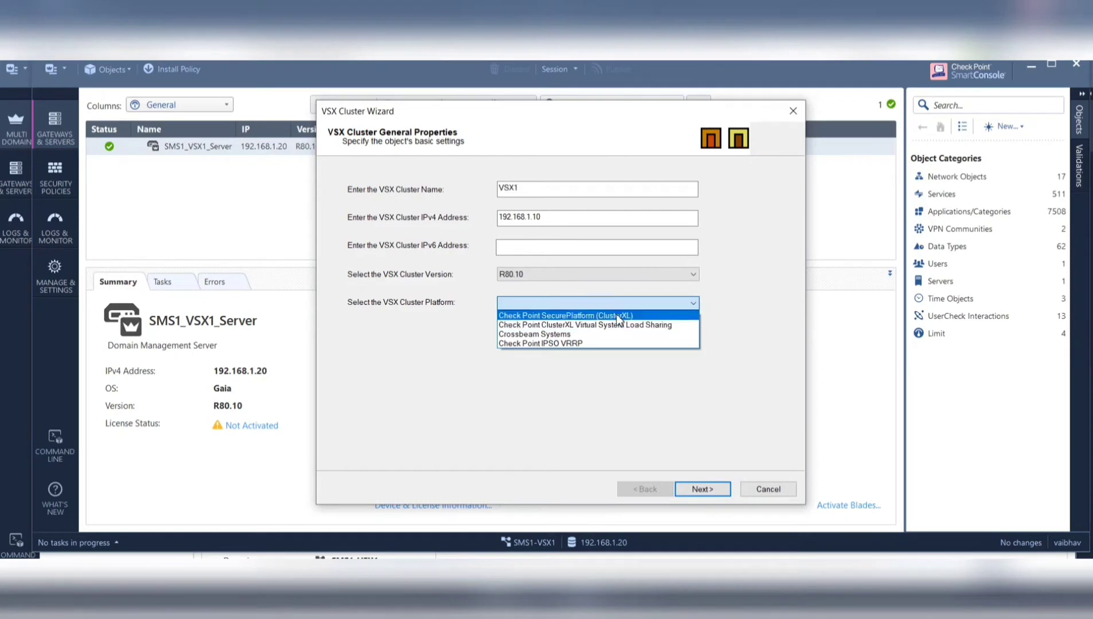
click(617, 316)
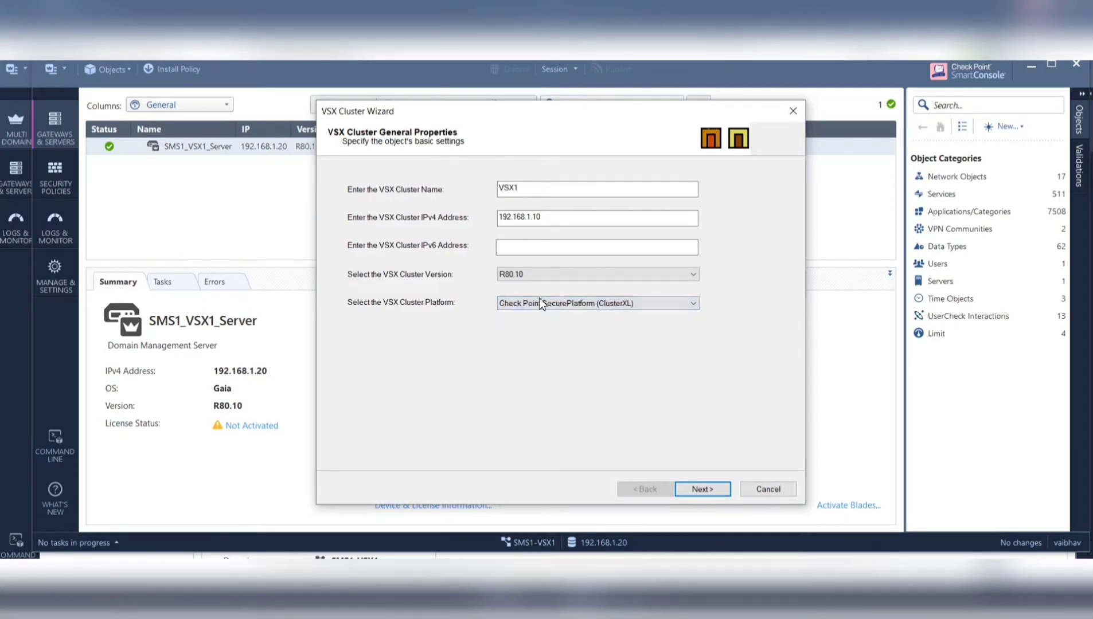
click(544, 247)
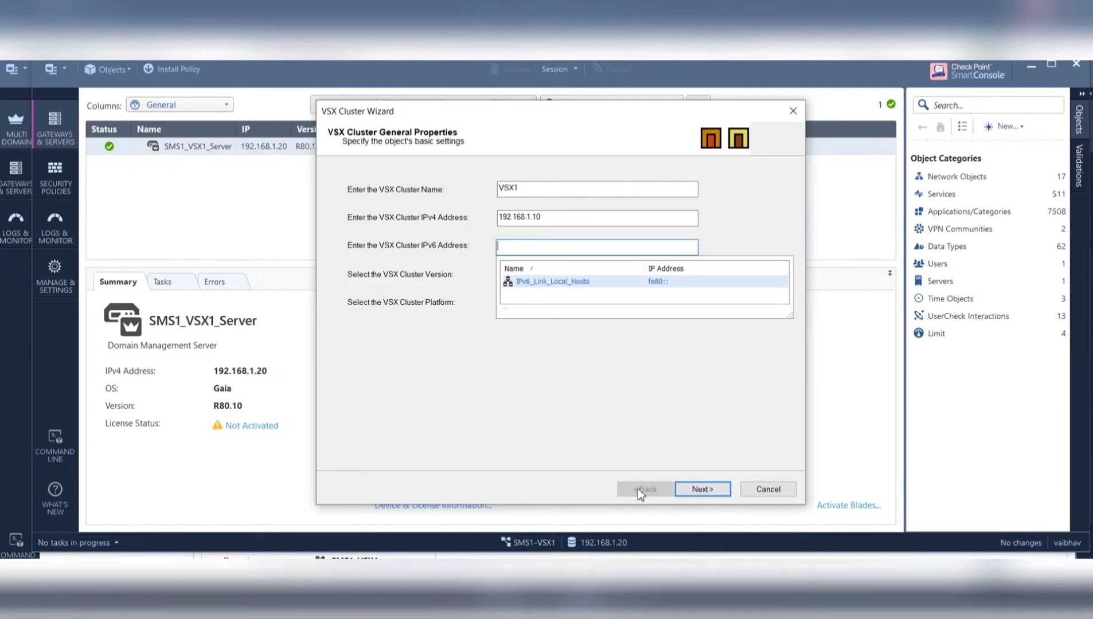
click(446, 391)
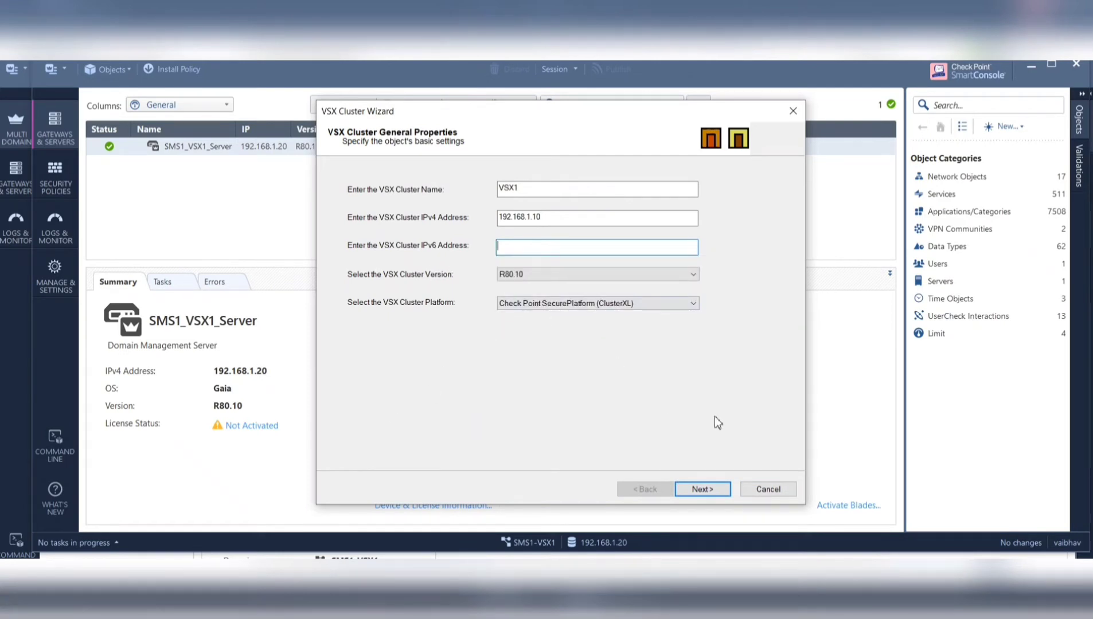
- Advance past General Properties, keeping the Shared Interface template, to the Cluster Members page
click(704, 492)
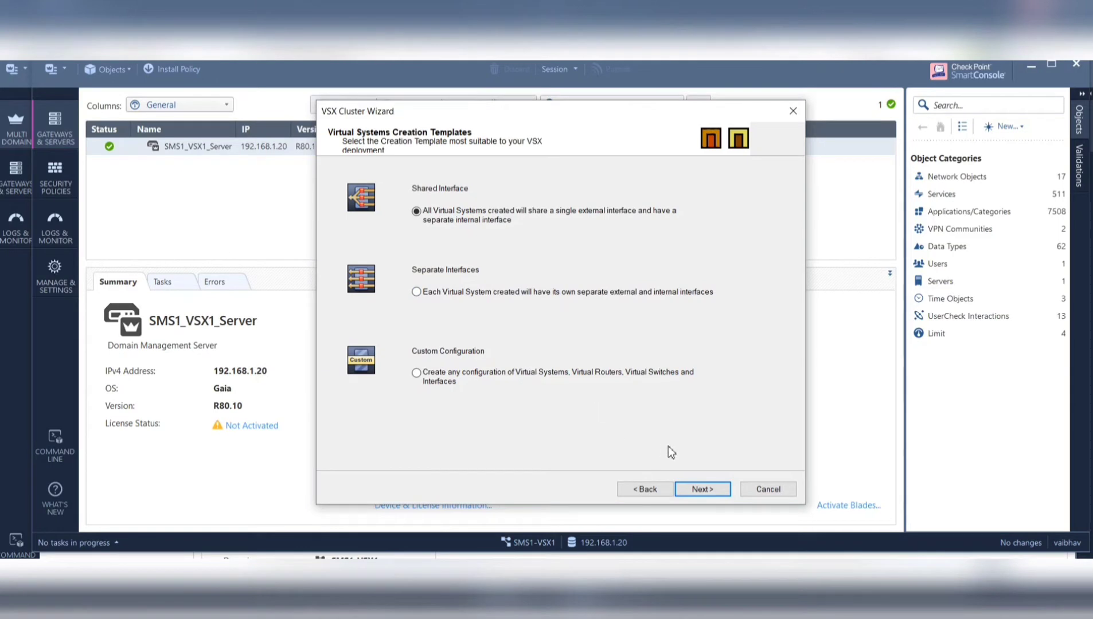
click(707, 490)
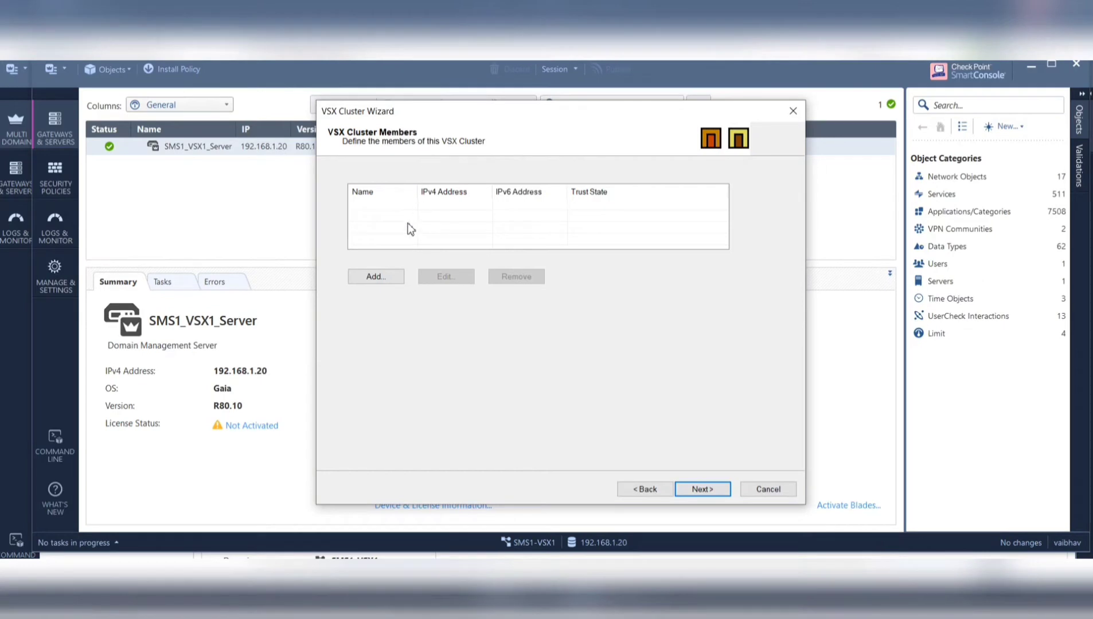
- Cancel adding a cluster member and go back to the cluster's General Properties
click(389, 276)
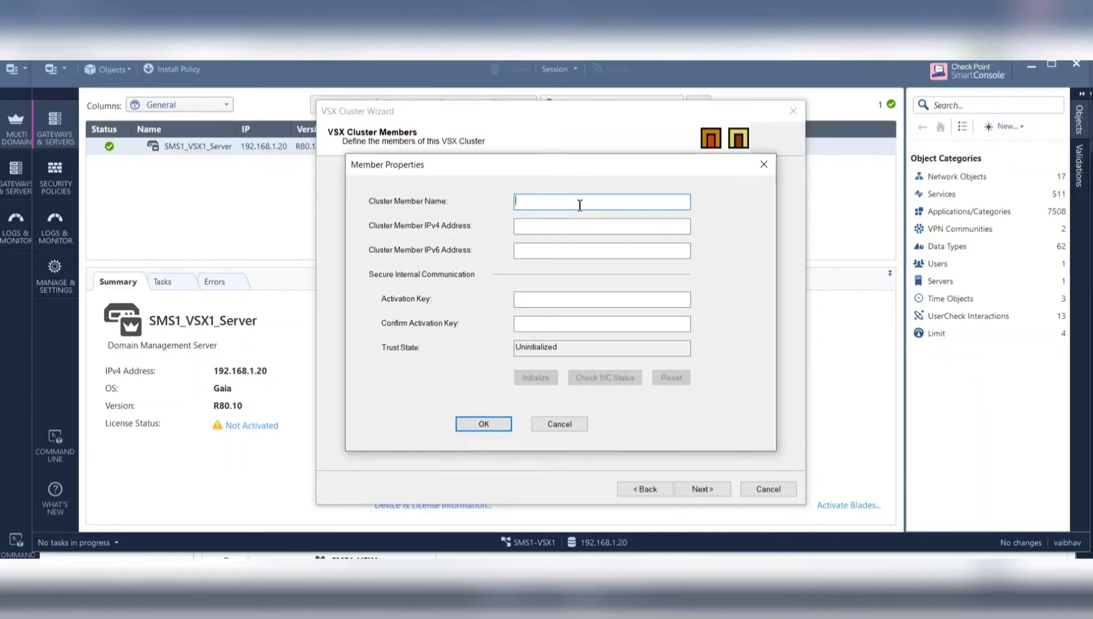
click(582, 429)
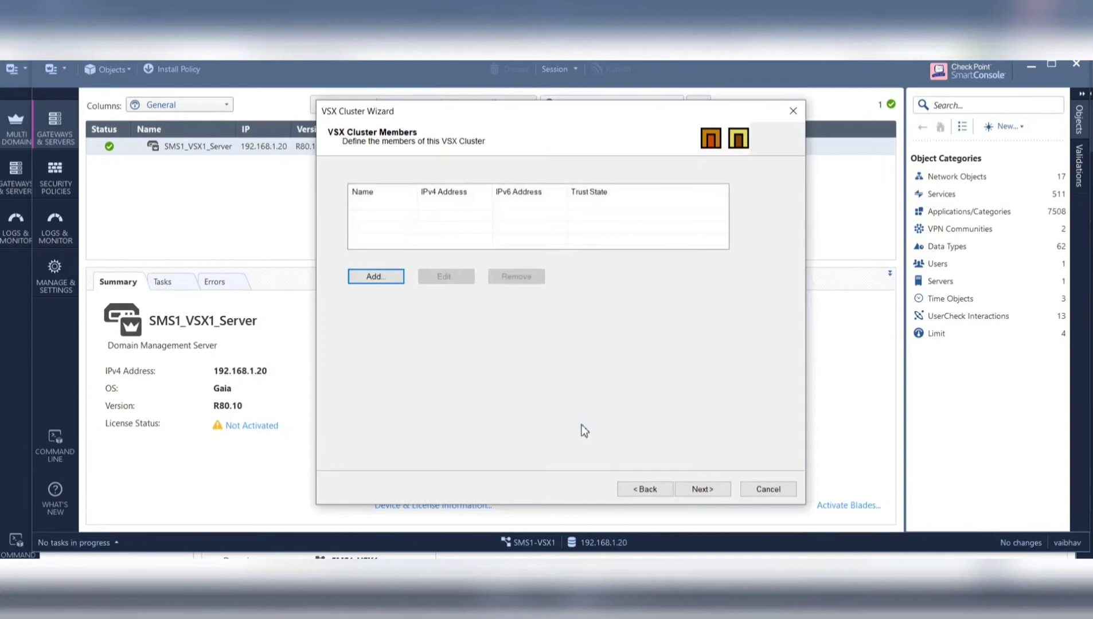
click(646, 490)
click(645, 491)
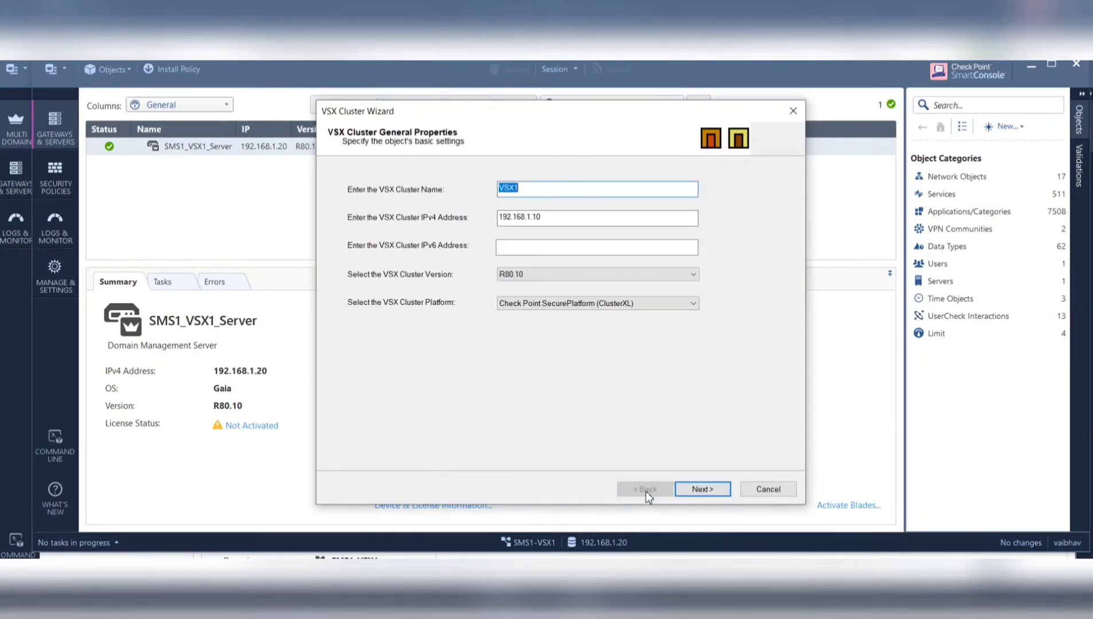
- Change the cluster IPv4 address to 192.168.1.12 and return to the Cluster Members page
click(552, 221)
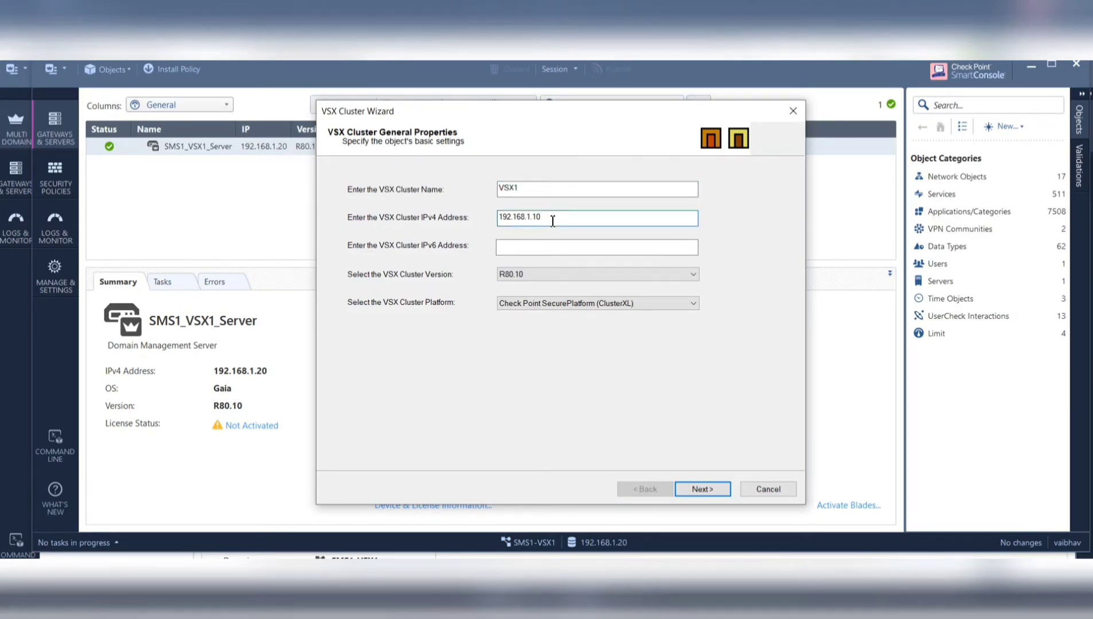
key(BackSpace)
text(12)
key(BackSpace)
key(BackSpace)
text(2)
click(705, 491)
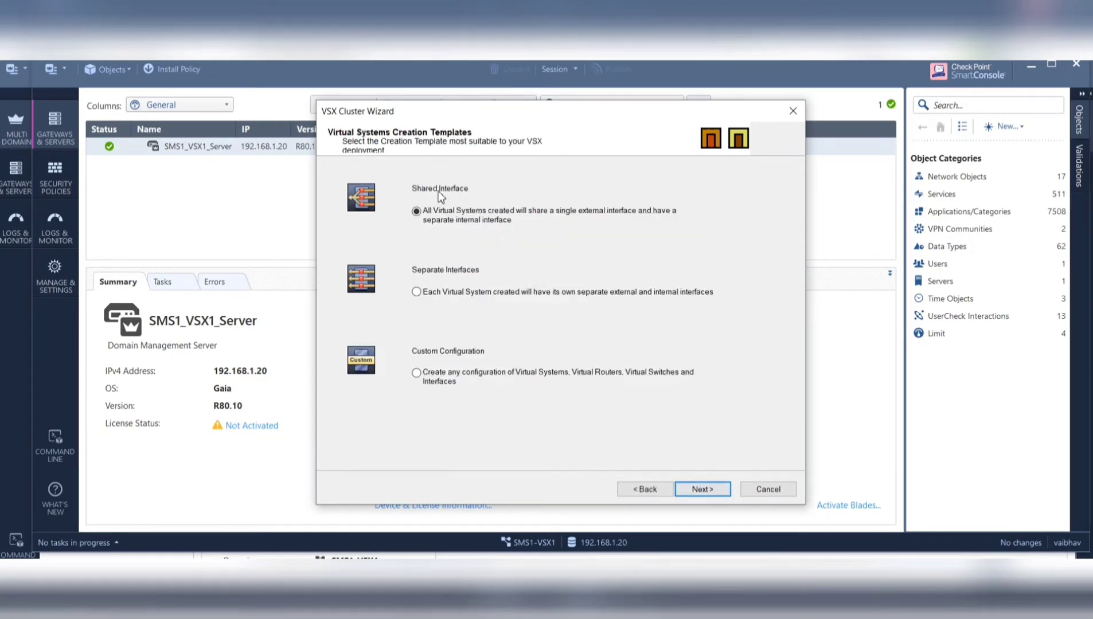
click(718, 491)
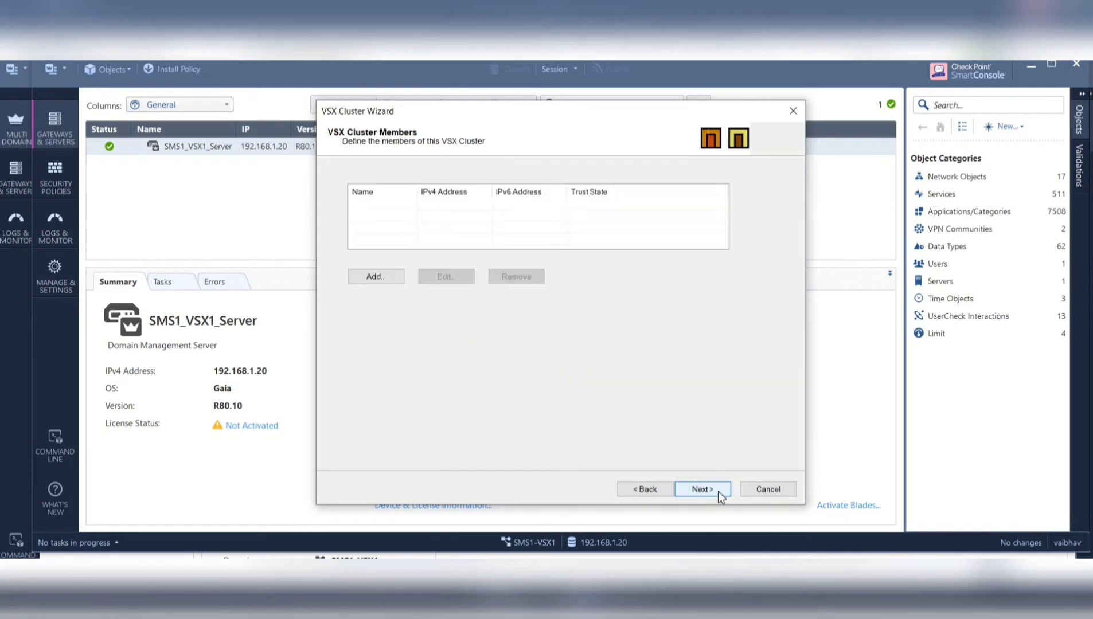
- Add a cluster member named VSX1 with IPv4 address 192.168.1.10
click(376, 278)
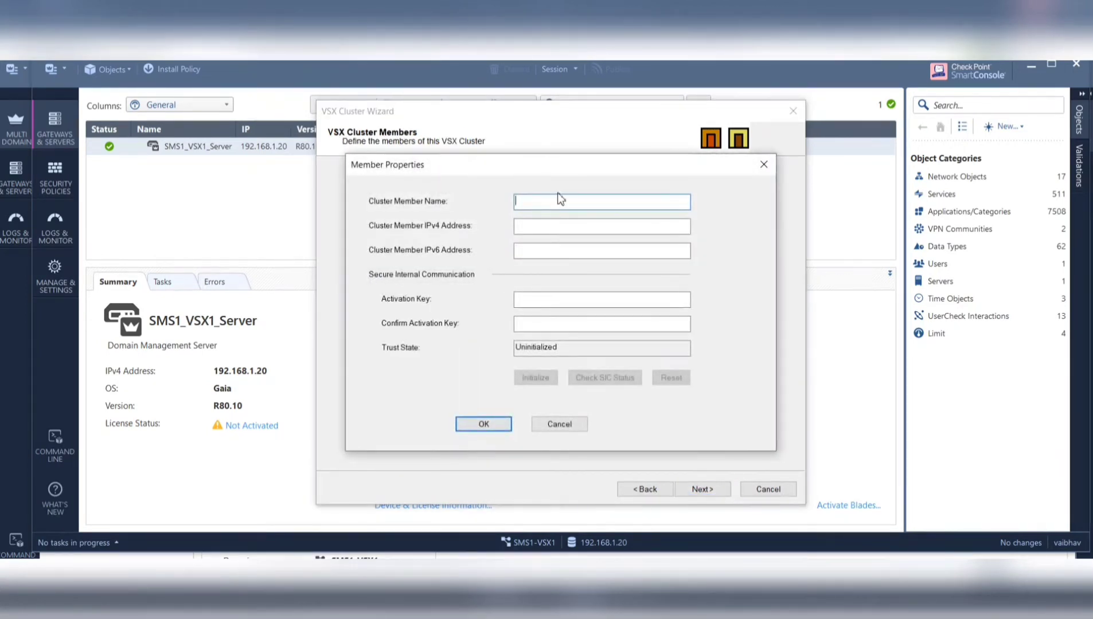
text(VSX1)
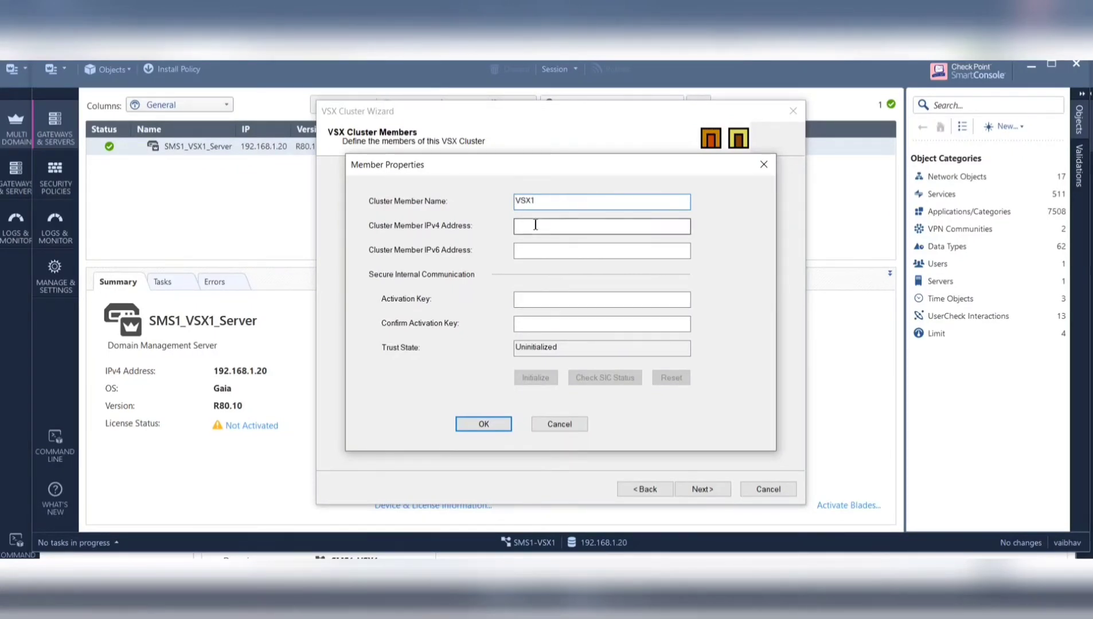
click(536, 225)
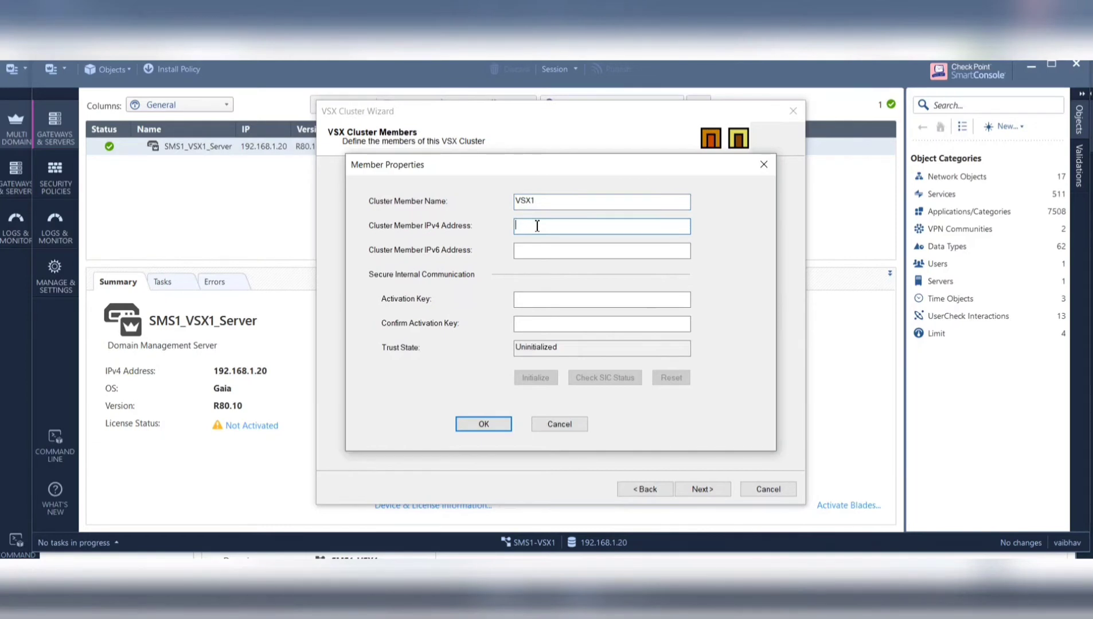
text(192.168.1.10)
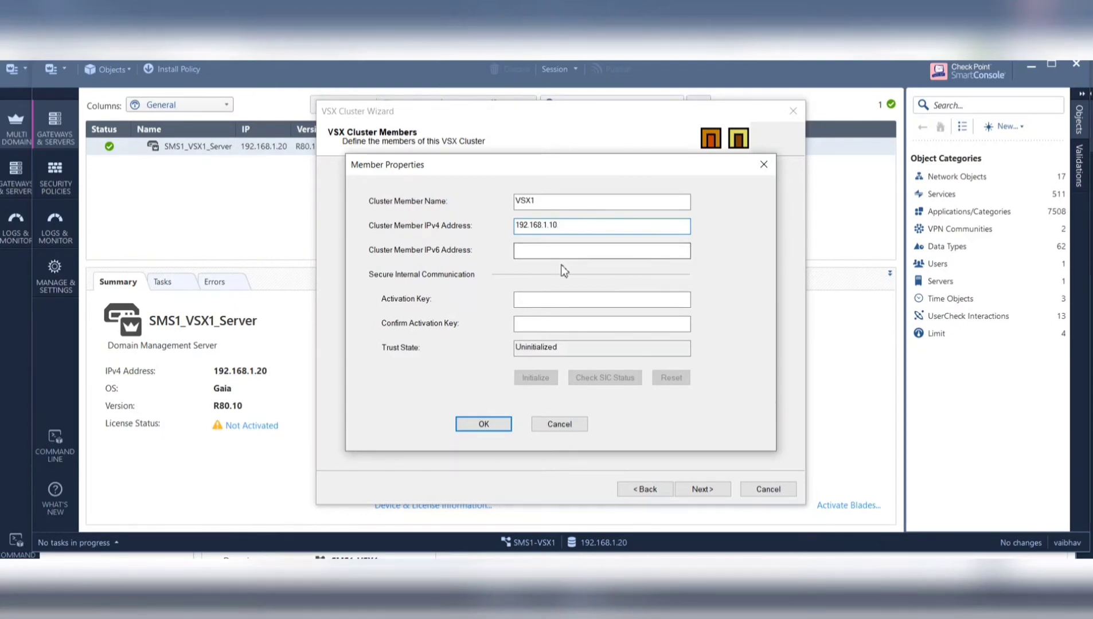
- Enter and confirm VSX1's activation key, initialize SIC trust, and save the member
click(548, 298)
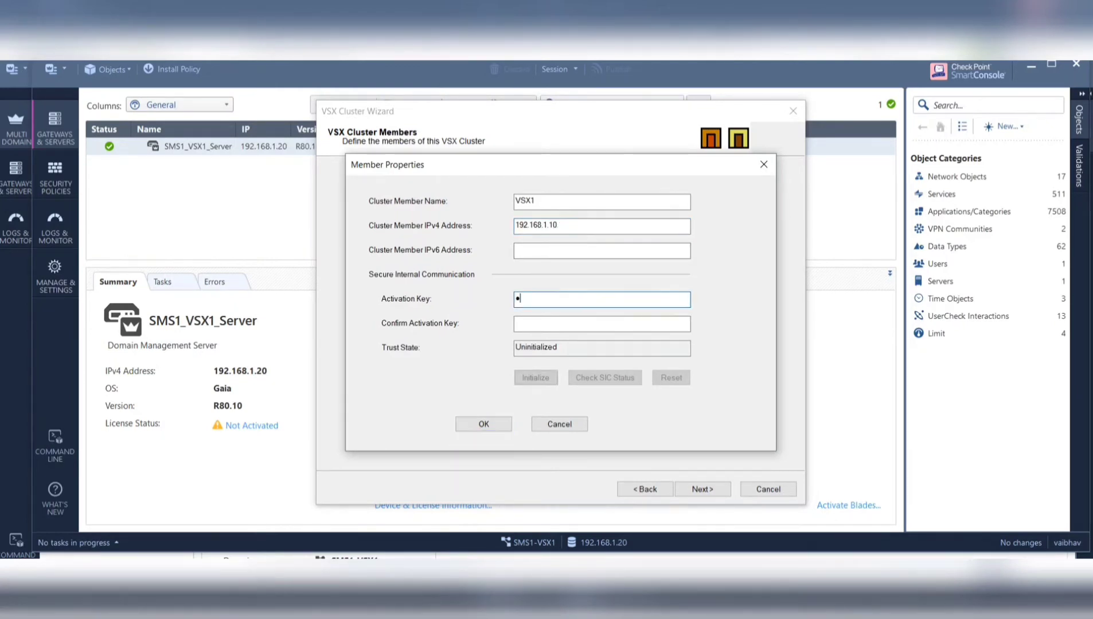
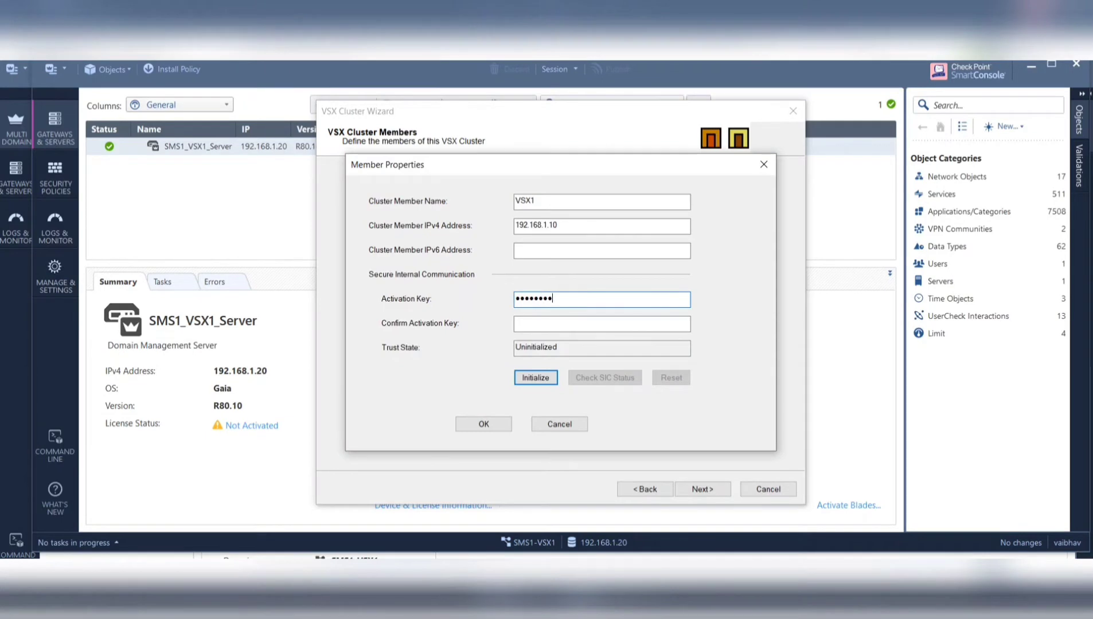
click(602, 324)
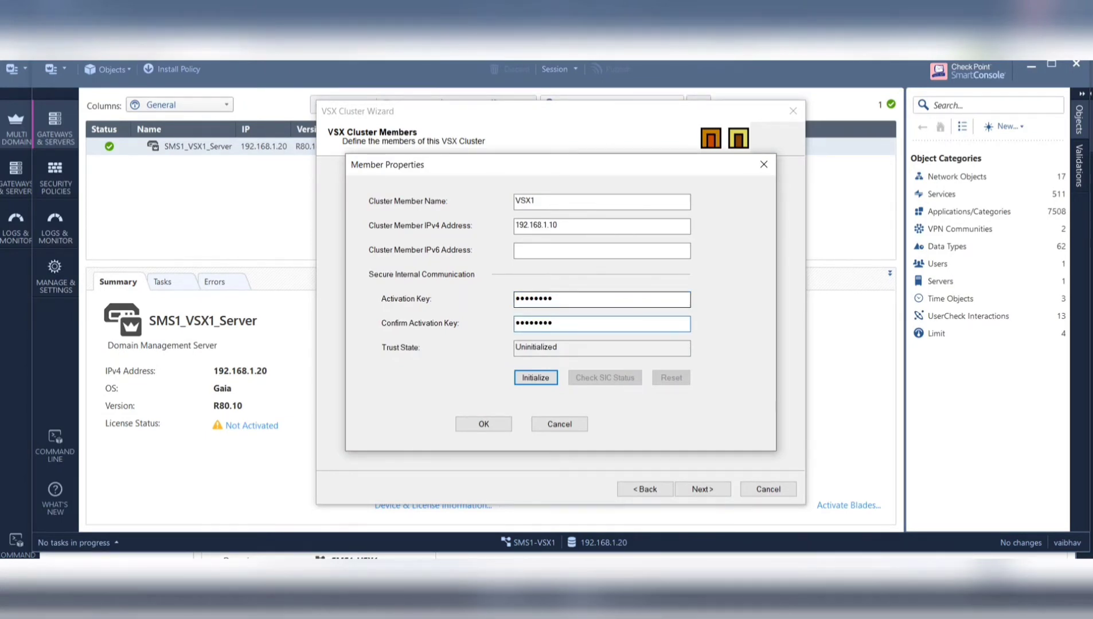
click(536, 376)
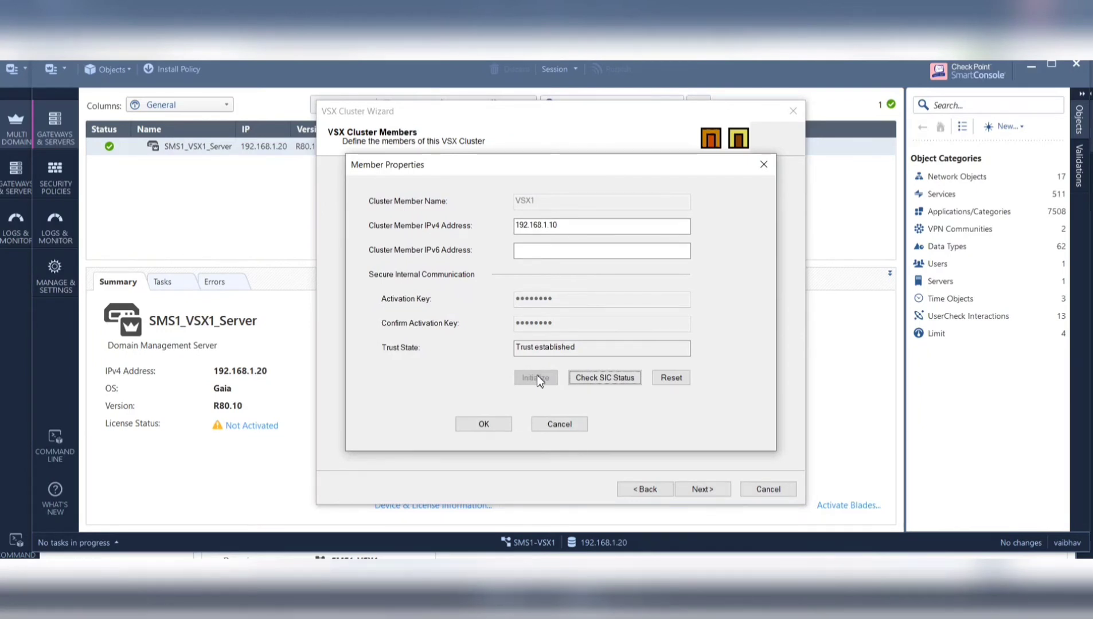
click(483, 424)
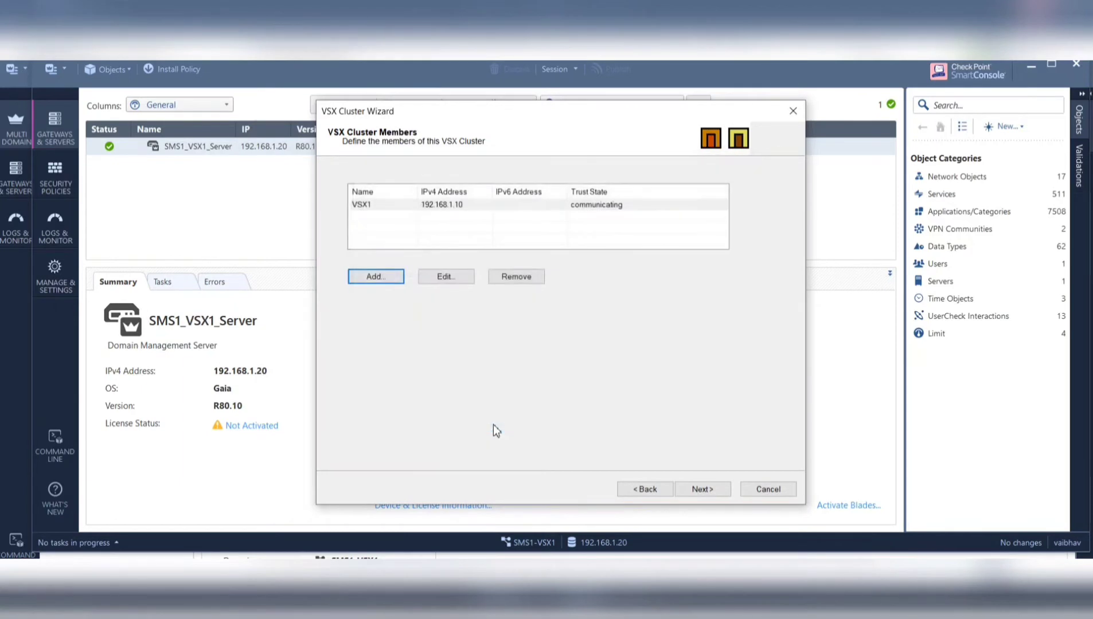
- Add a second member named VSX2 with IPv4 address 192.168.1.11
click(388, 275)
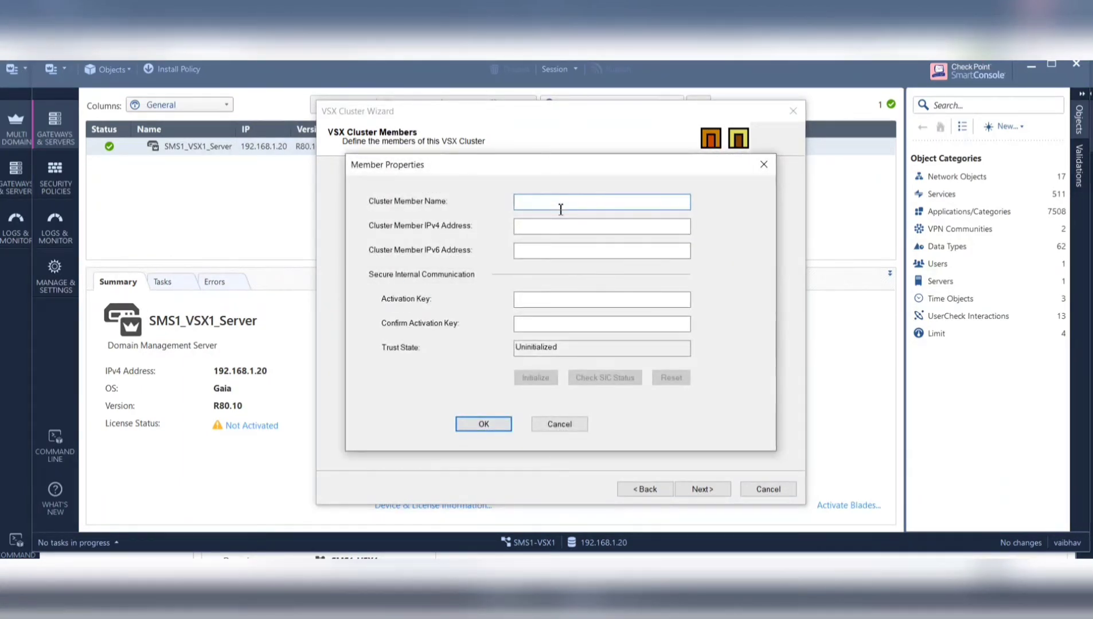
text(VSX2)
click(602, 226)
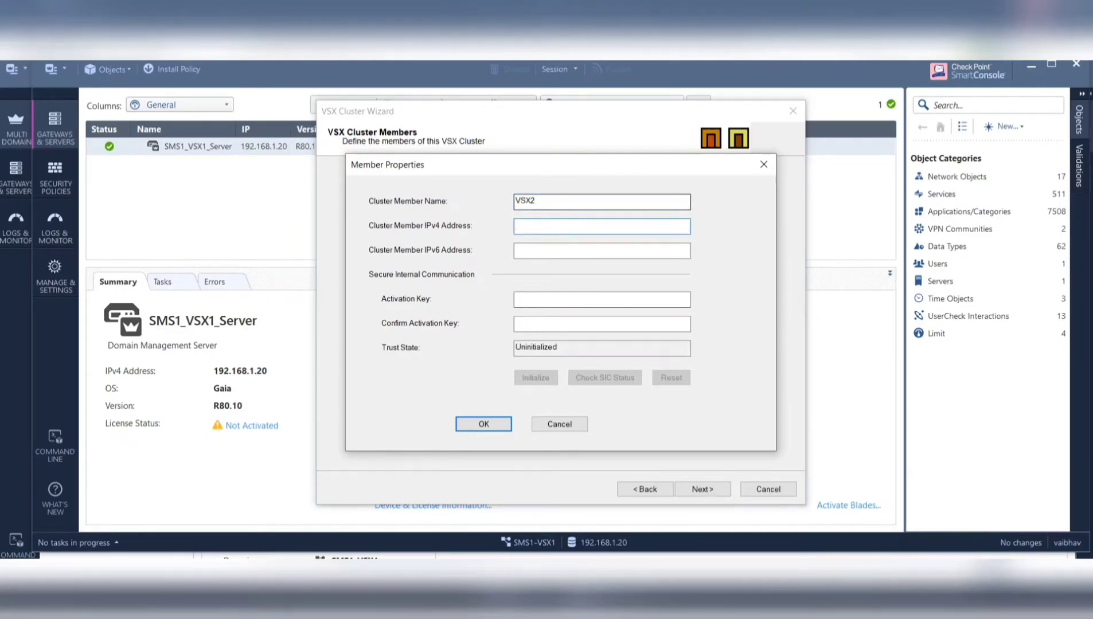
text(192.168.1.11)
- Enter and confirm VSX2's activation key, initialize SIC trust, and save the member
click(543, 300)
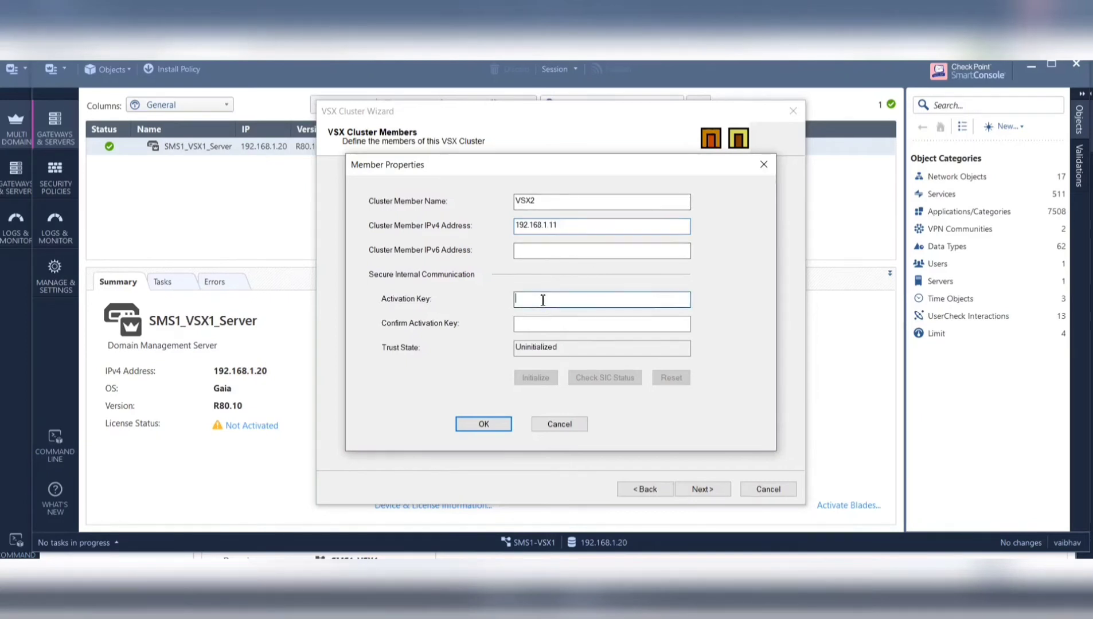
text(v•••••••)
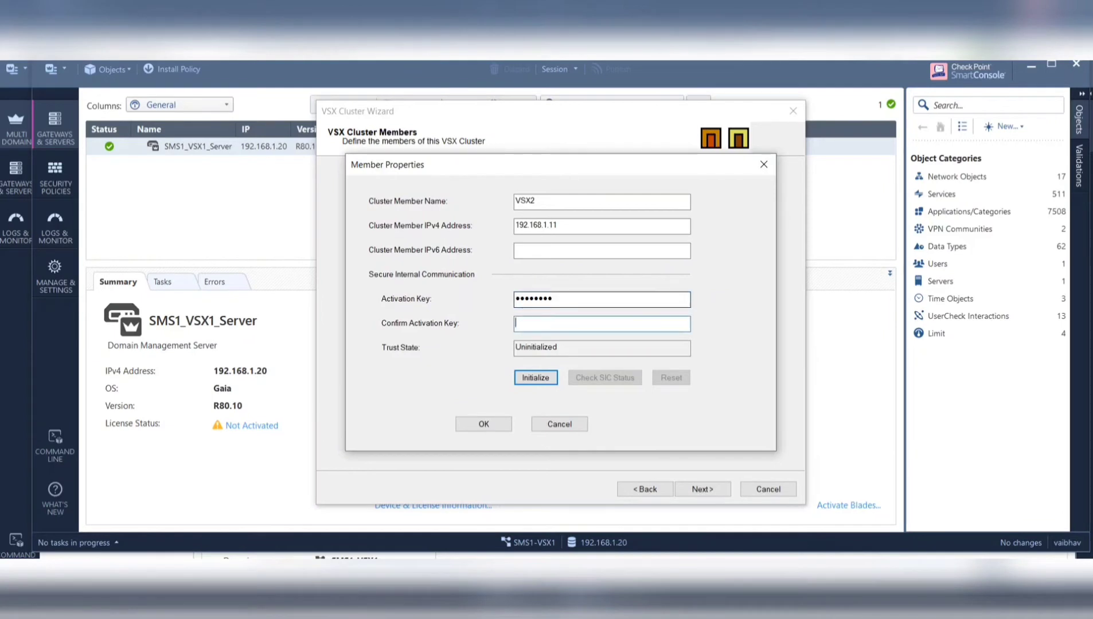
click(519, 324)
text(••••••••)
click(550, 382)
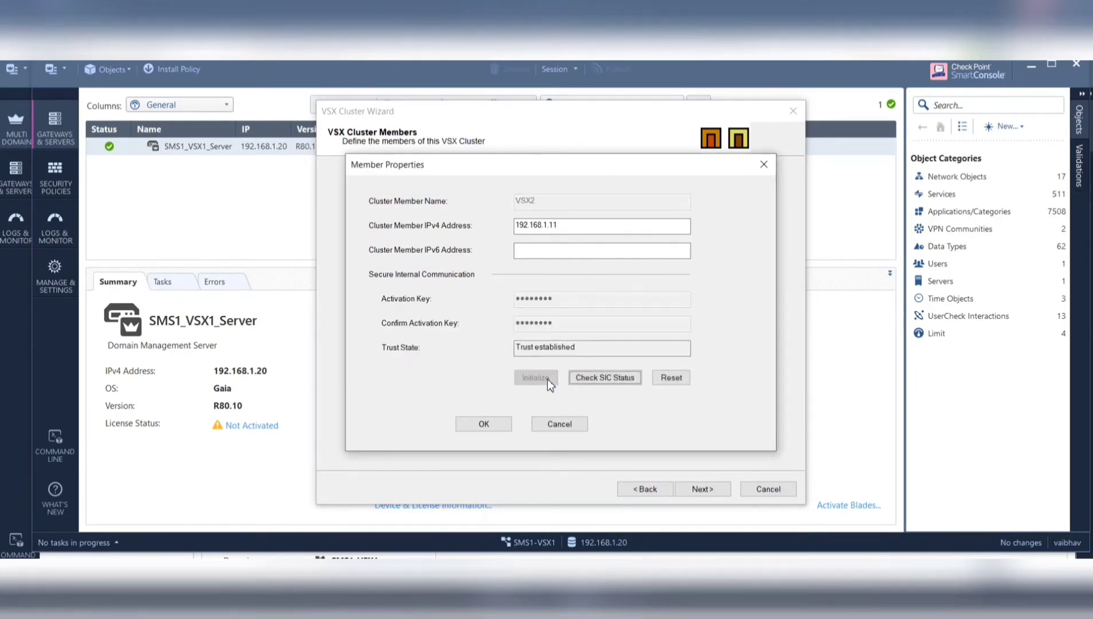
click(496, 422)
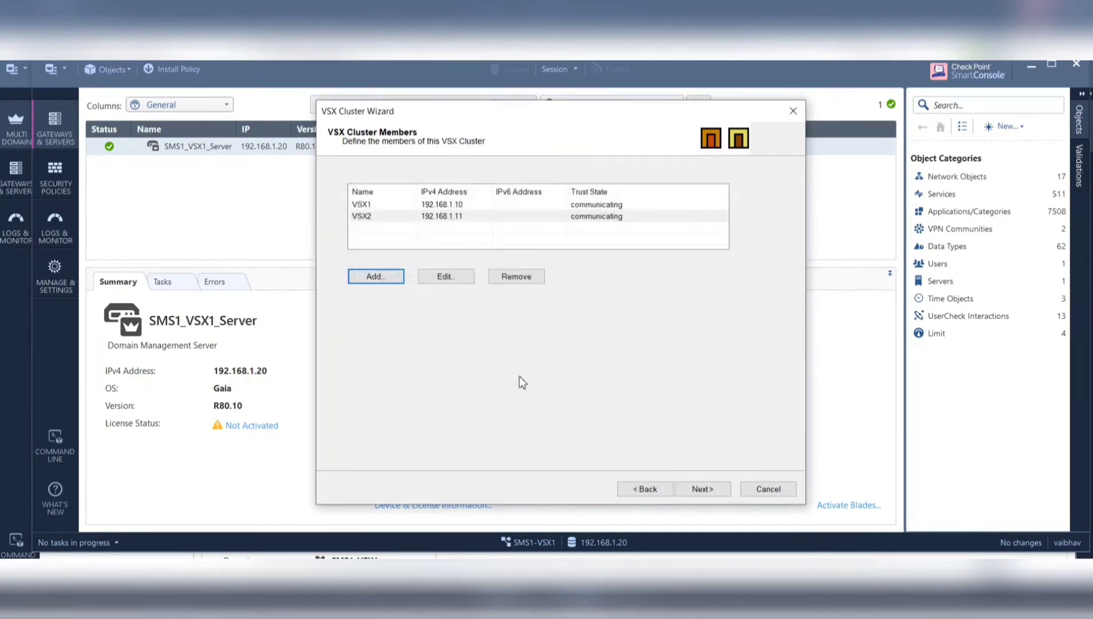
- Advance from Cluster Members to the Physical Interfaces Usage page
click(708, 490)
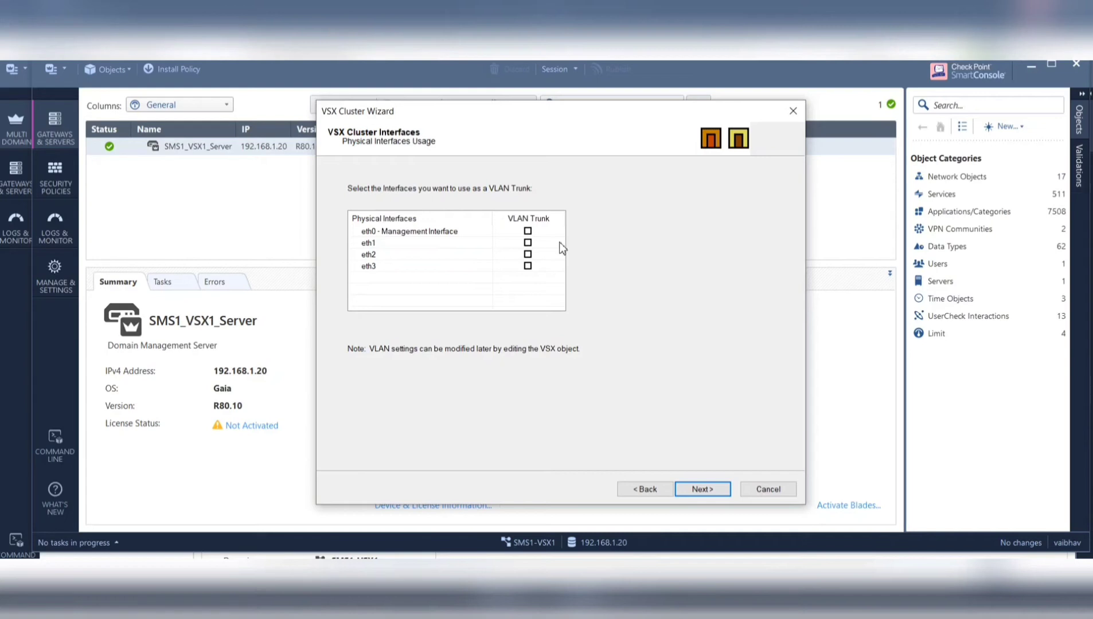
- Mark eth1 as a VLAN trunk and continue to the Synchronization Network page
click(528, 243)
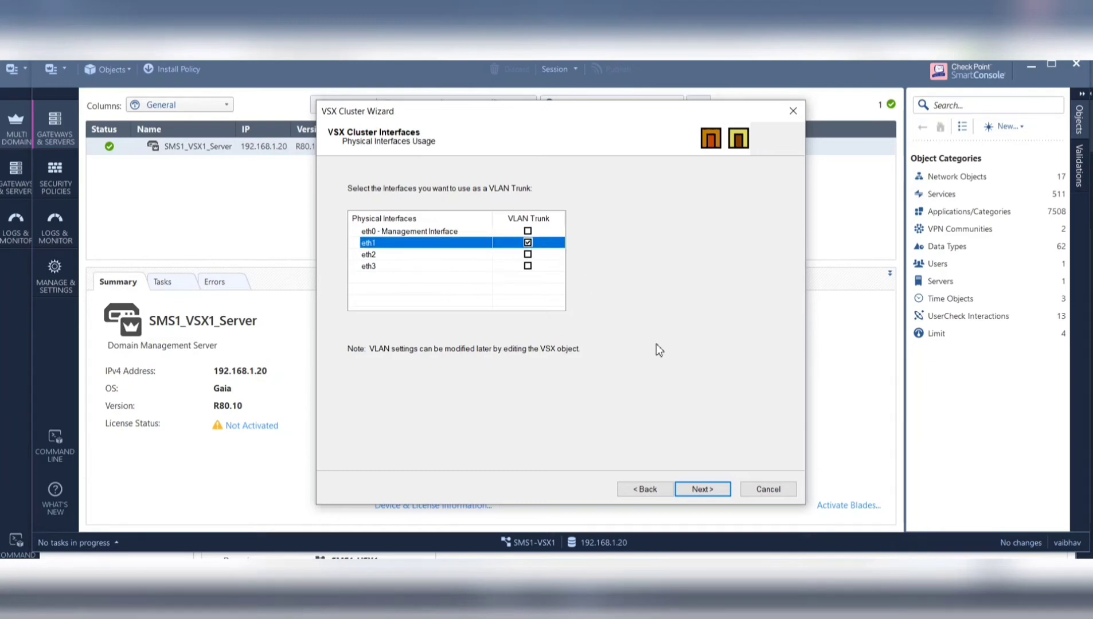
click(701, 490)
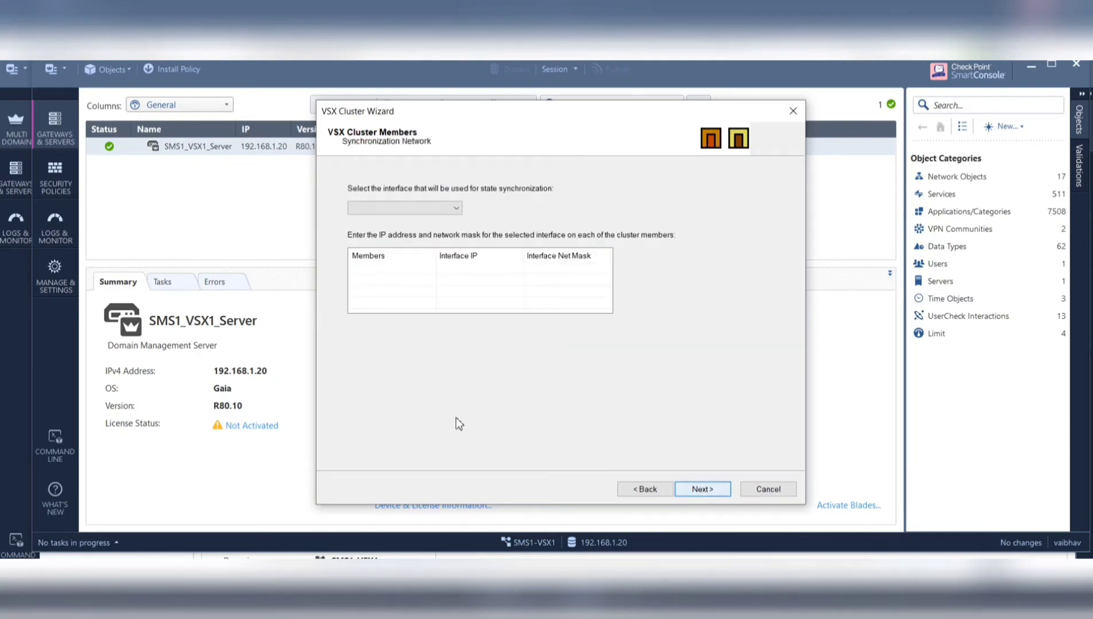
- Select eth3 as the sync interface and give VSX1 IP 10.1.1.1, mask 255.255.255.0
click(460, 212)
click(377, 227)
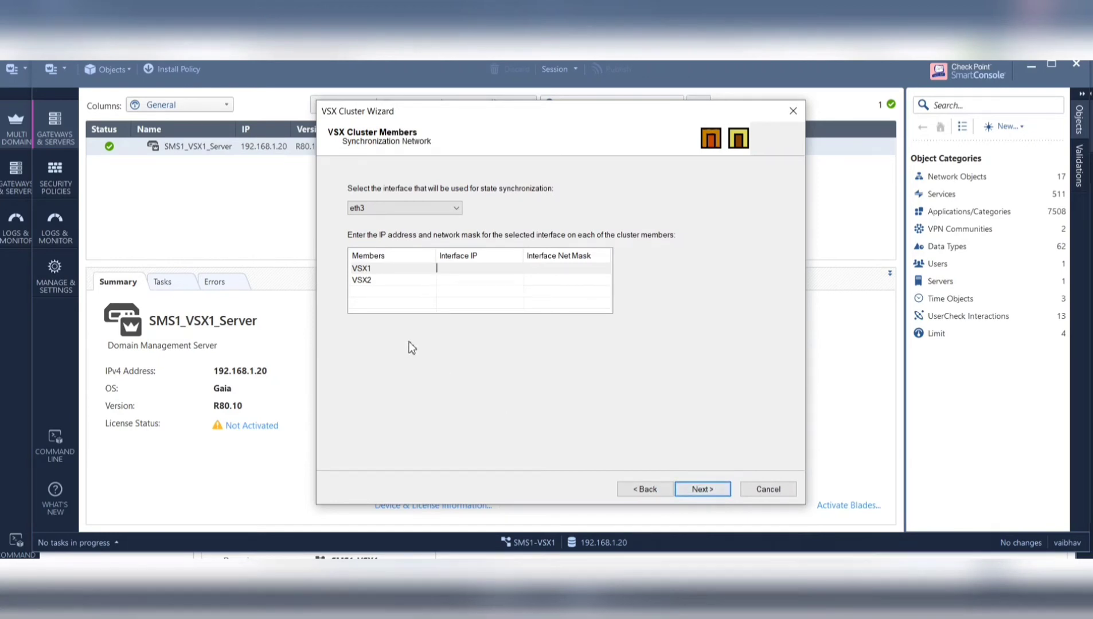
click(460, 274)
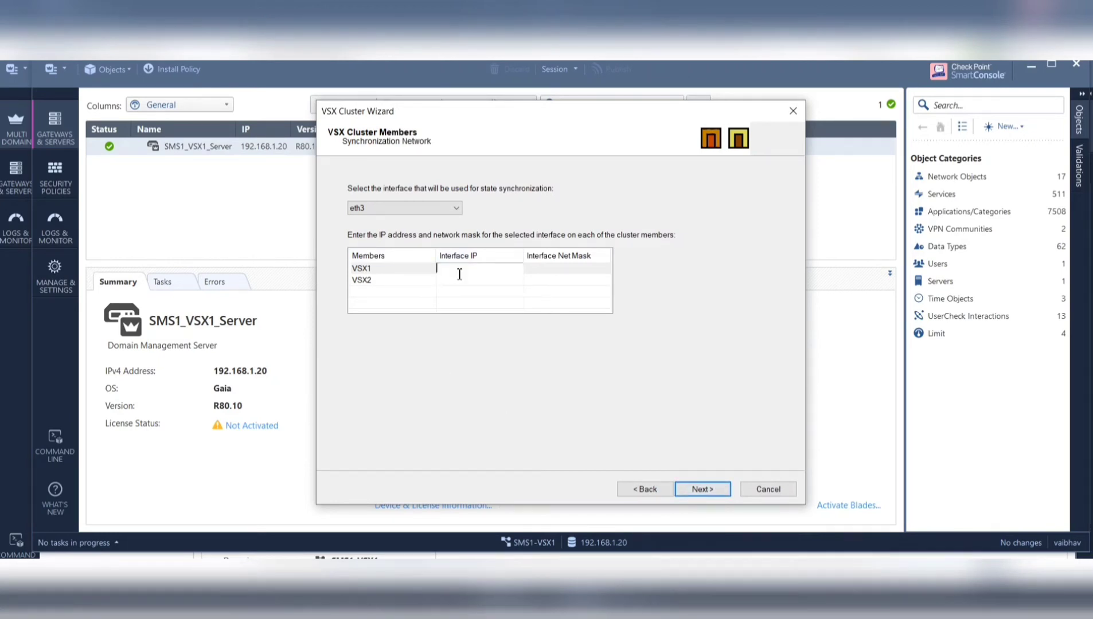
text(10.1.1.1)
key(Return)
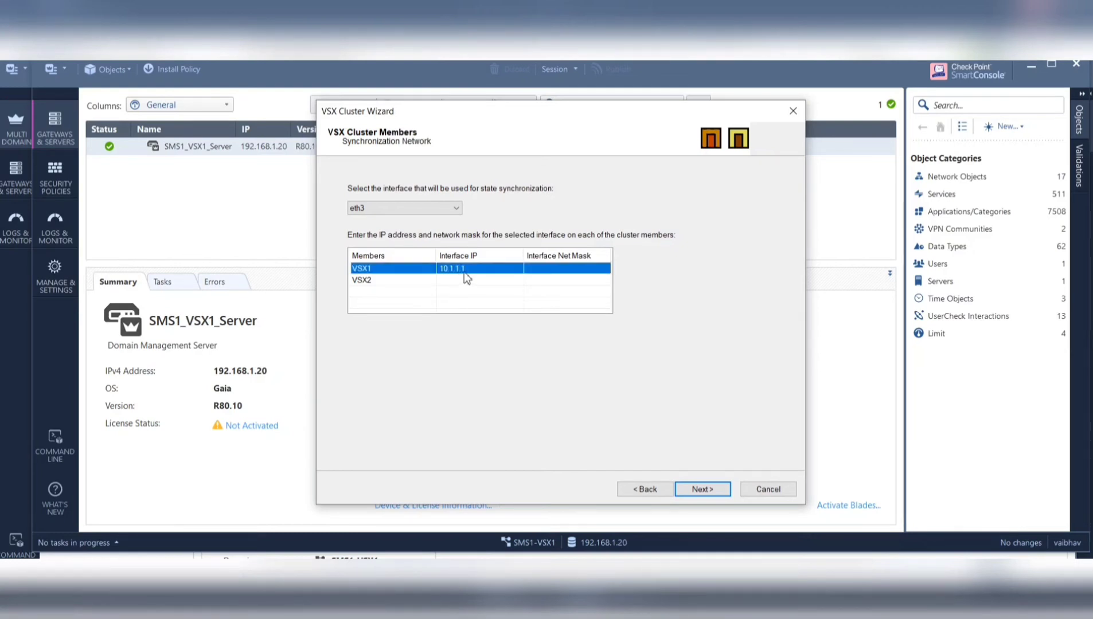
click(539, 269)
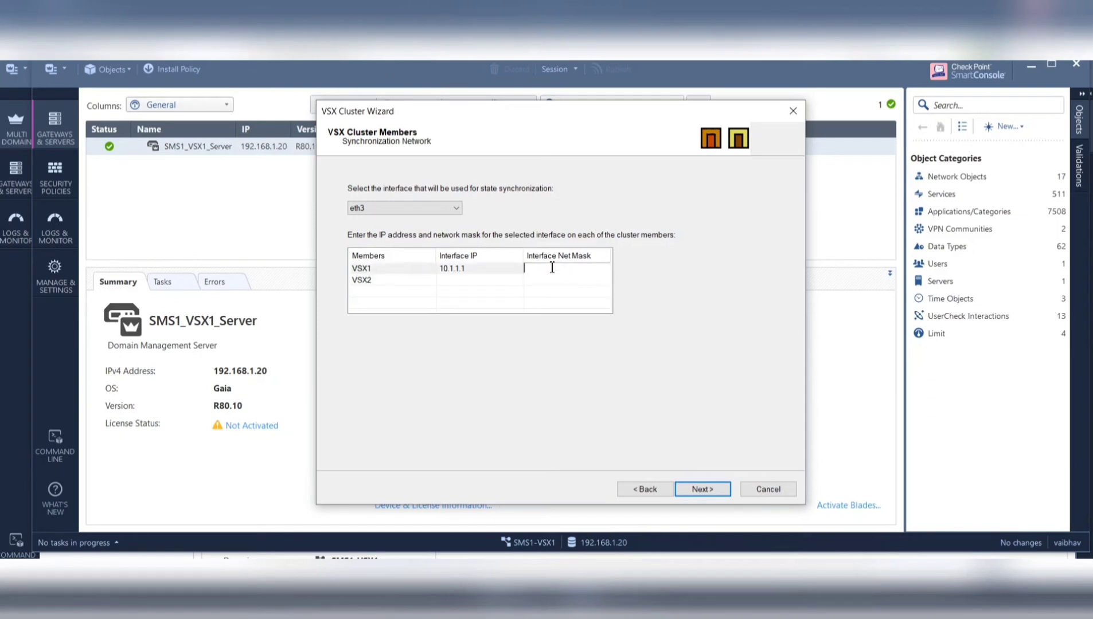
text(255.255.255.0)
- Give VSX2 sync IP 10.1.1.2 with mask 255.255.255.0 and continue
click(456, 280)
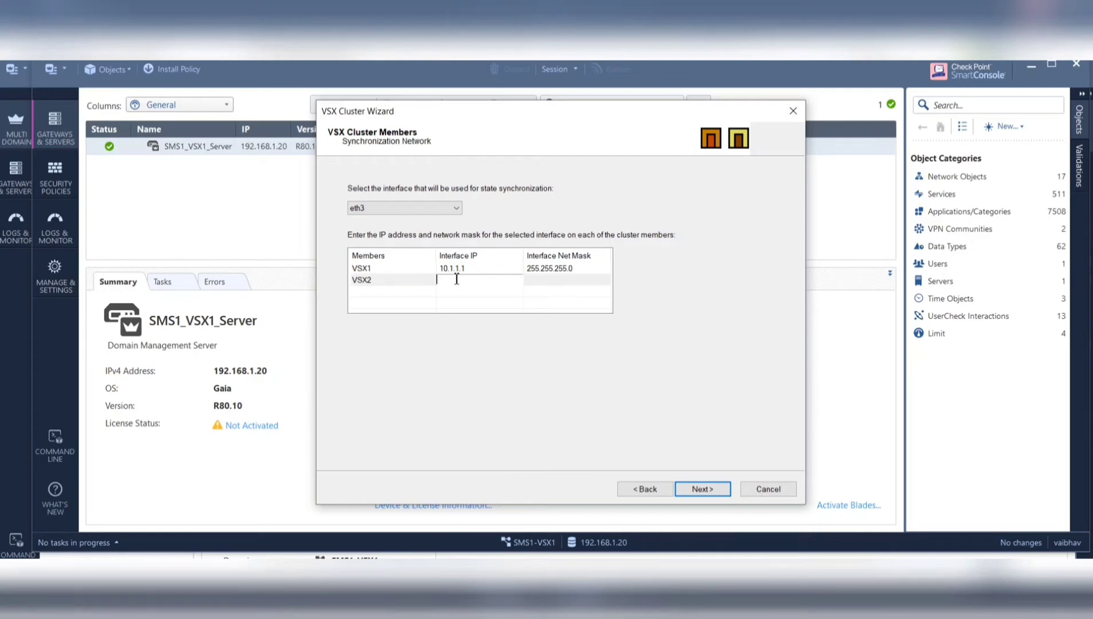
text(10.1.1.2)
click(456, 282)
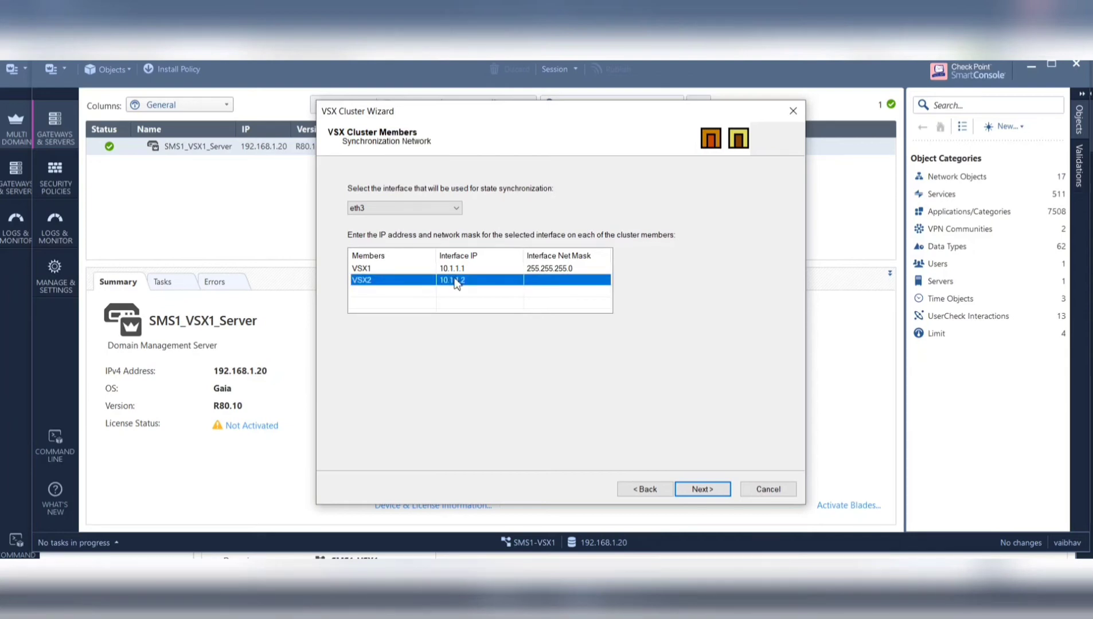
click(556, 283)
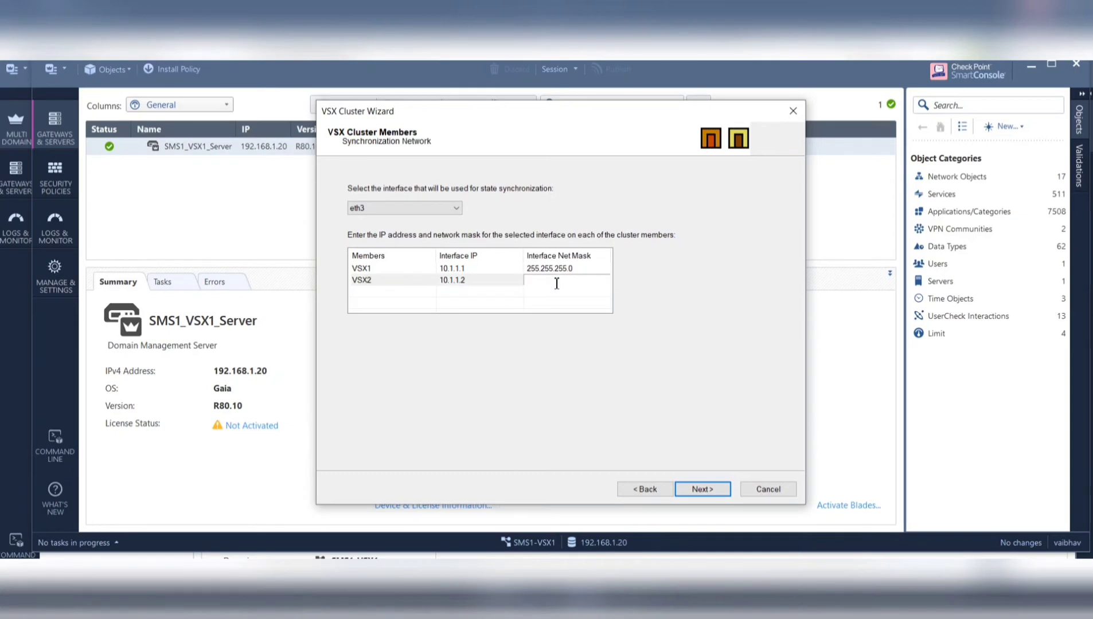
text(255.255.255.0)
click(701, 489)
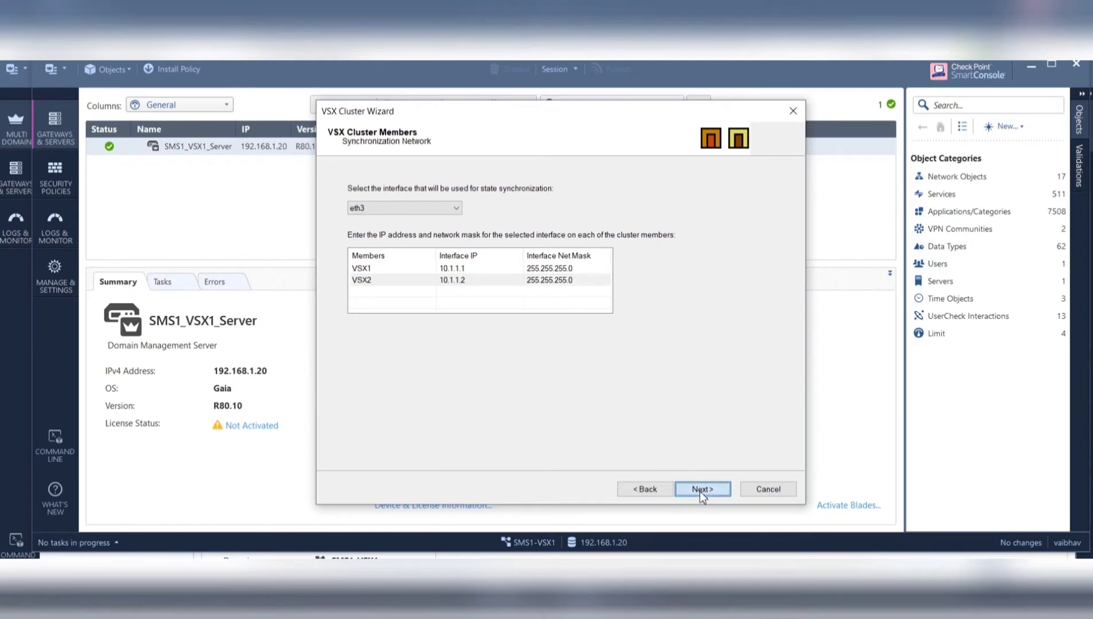
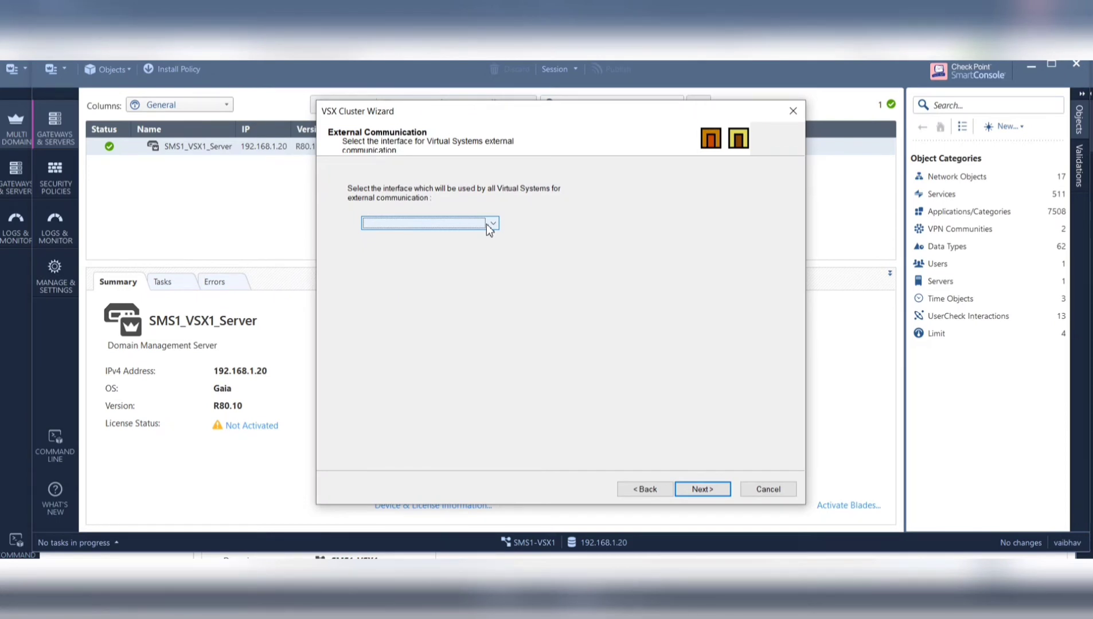
- Select eth2 as the external communication interface and continue to the management rules
click(490, 225)
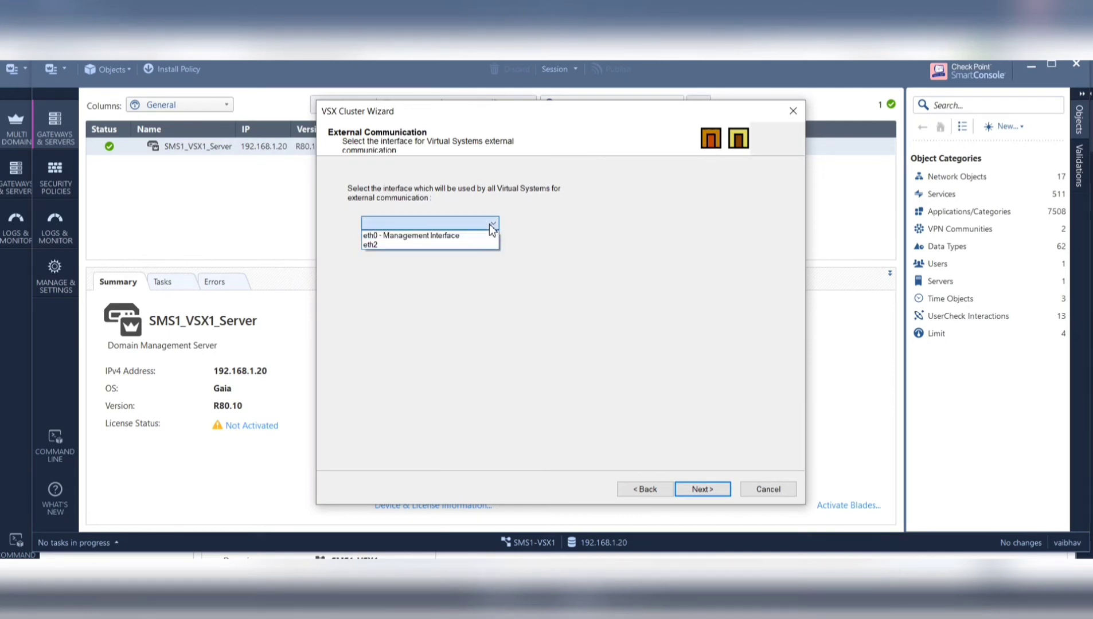
click(410, 246)
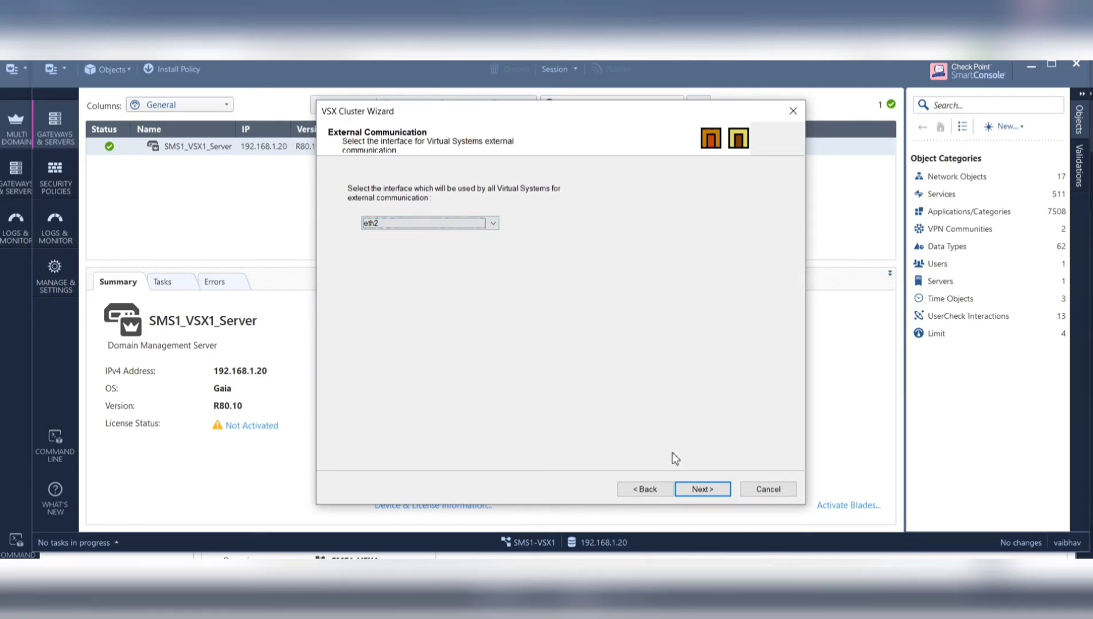
click(700, 490)
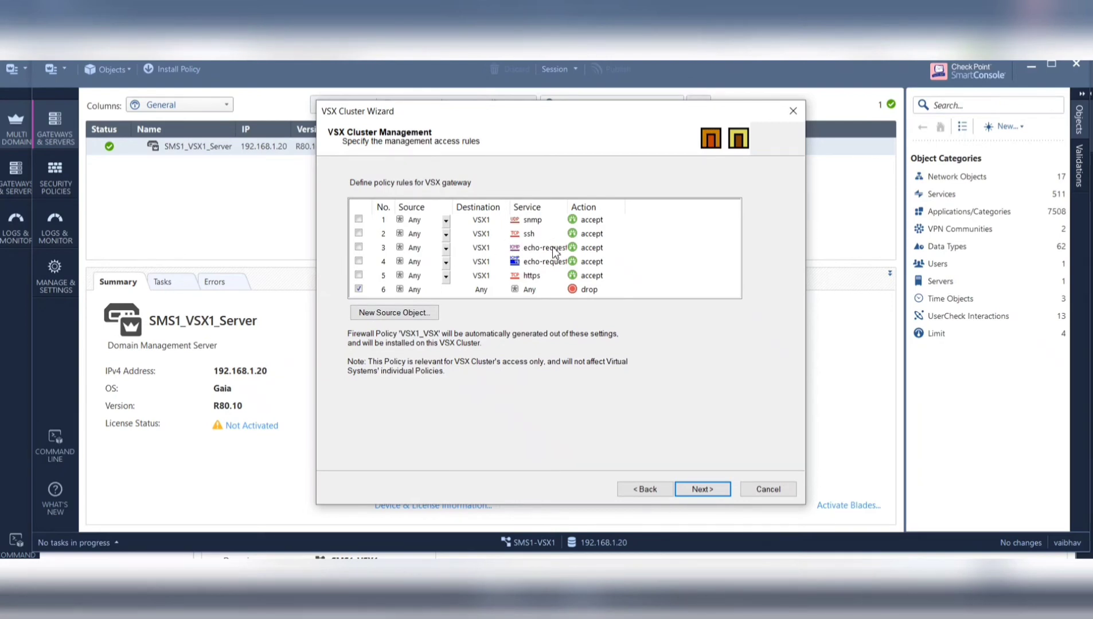
- Enable VSX management access rules 1 through 5
click(358, 219)
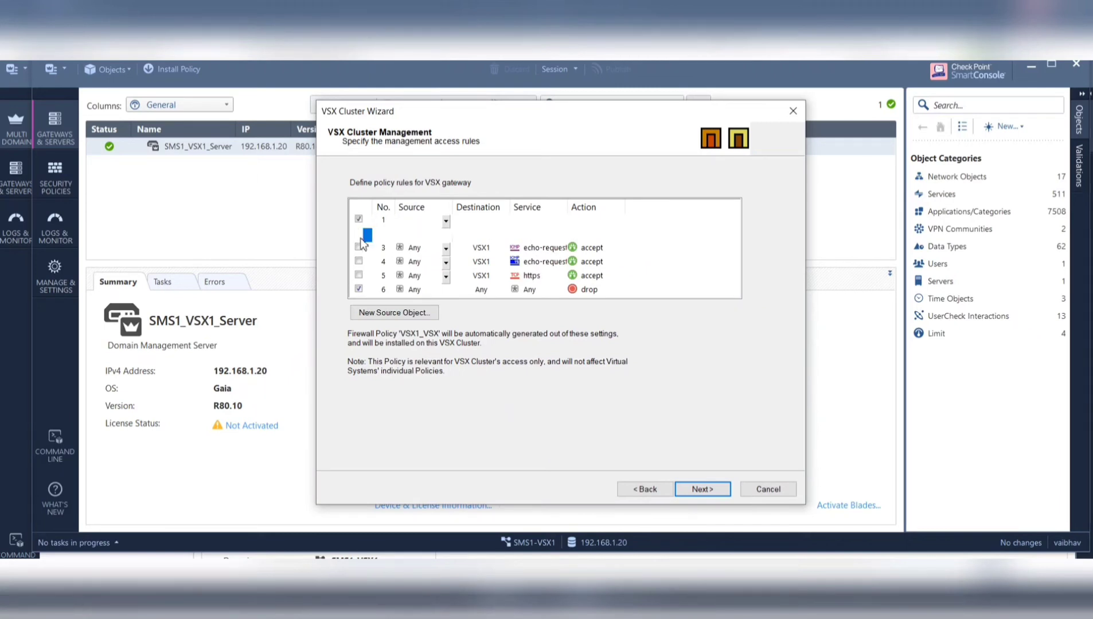
click(359, 247)
click(358, 261)
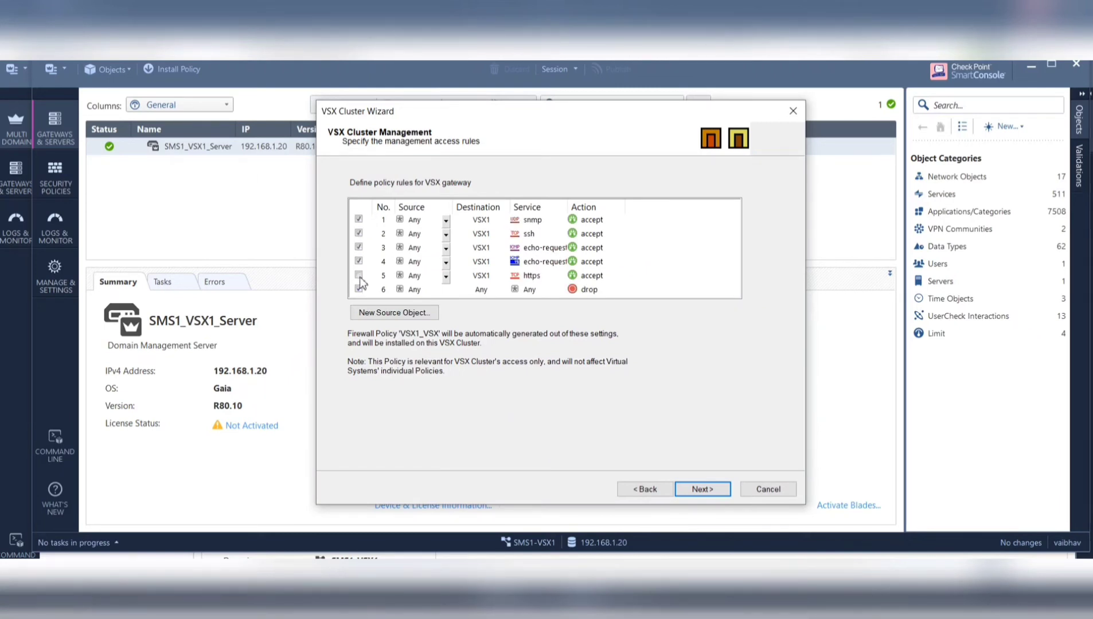
click(359, 275)
- Keep Any as rule 1's source and accept the Any-source warning
click(444, 222)
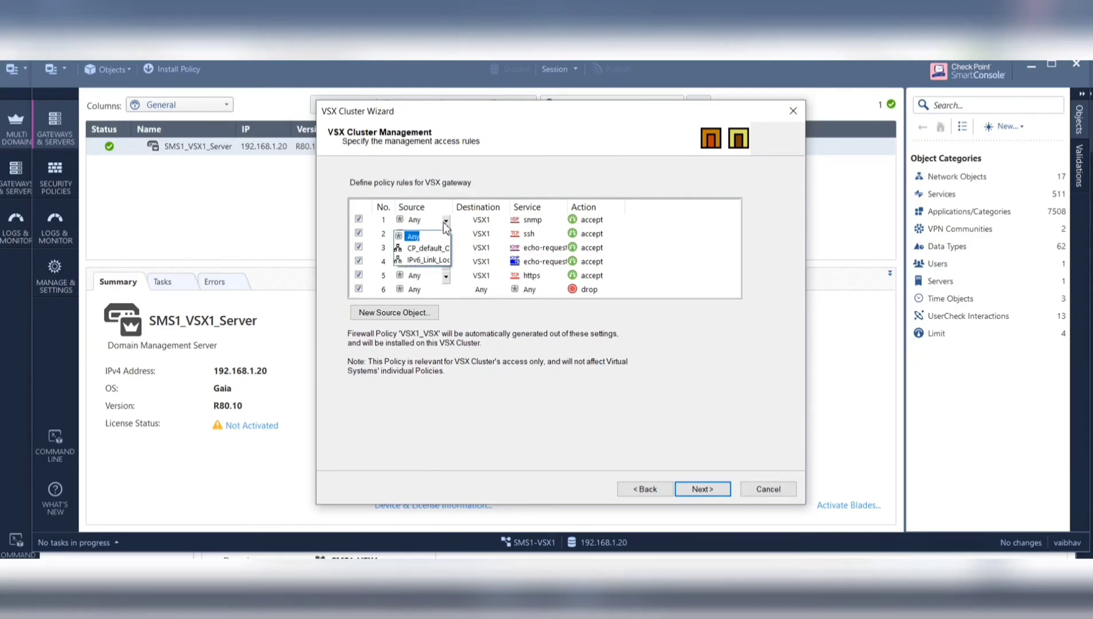
click(444, 226)
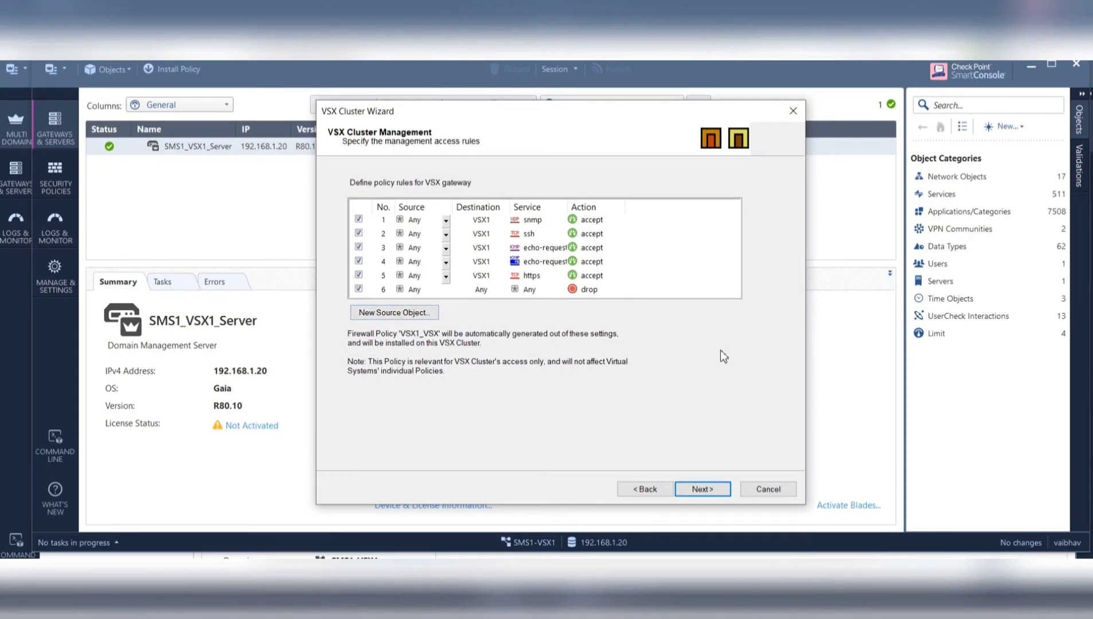
click(707, 489)
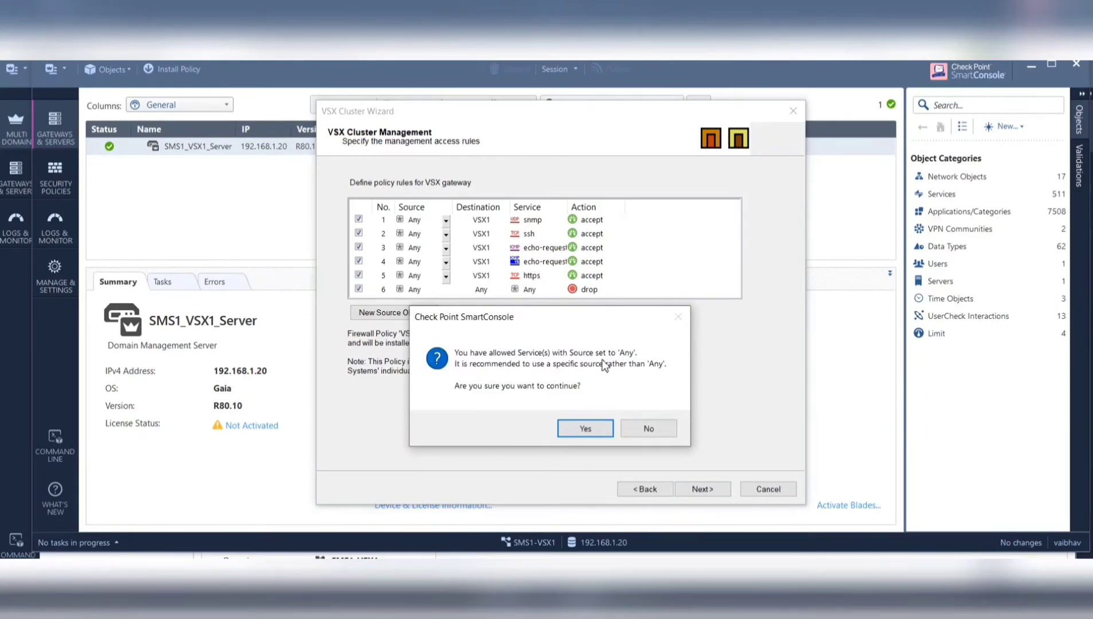
click(582, 431)
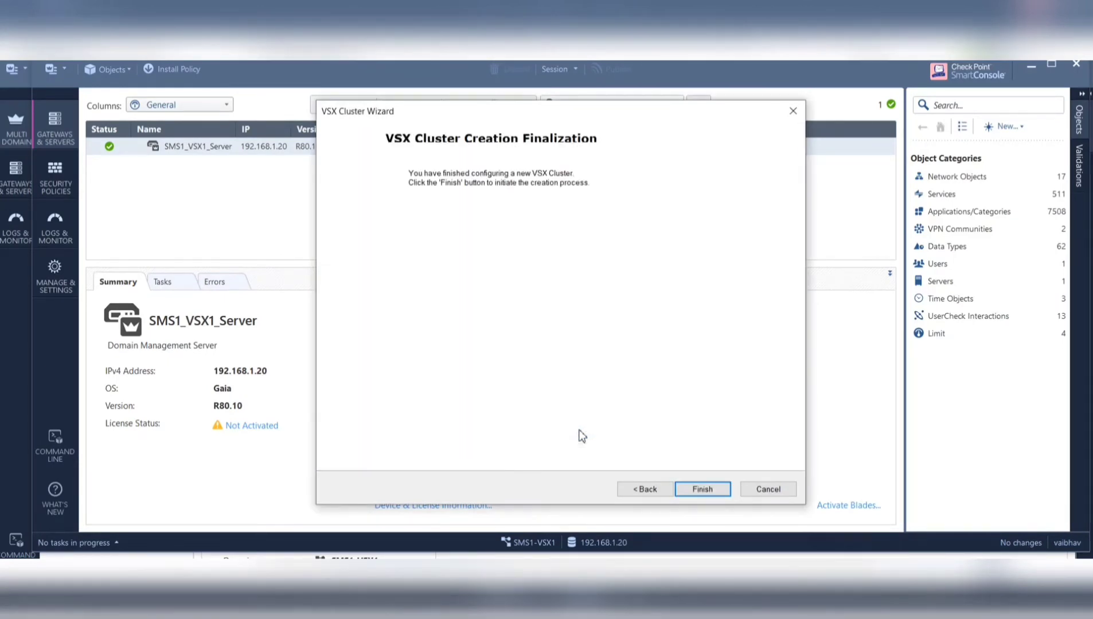
- Finish cluster creation, check the empty operation report twice, and return to management rules
click(707, 487)
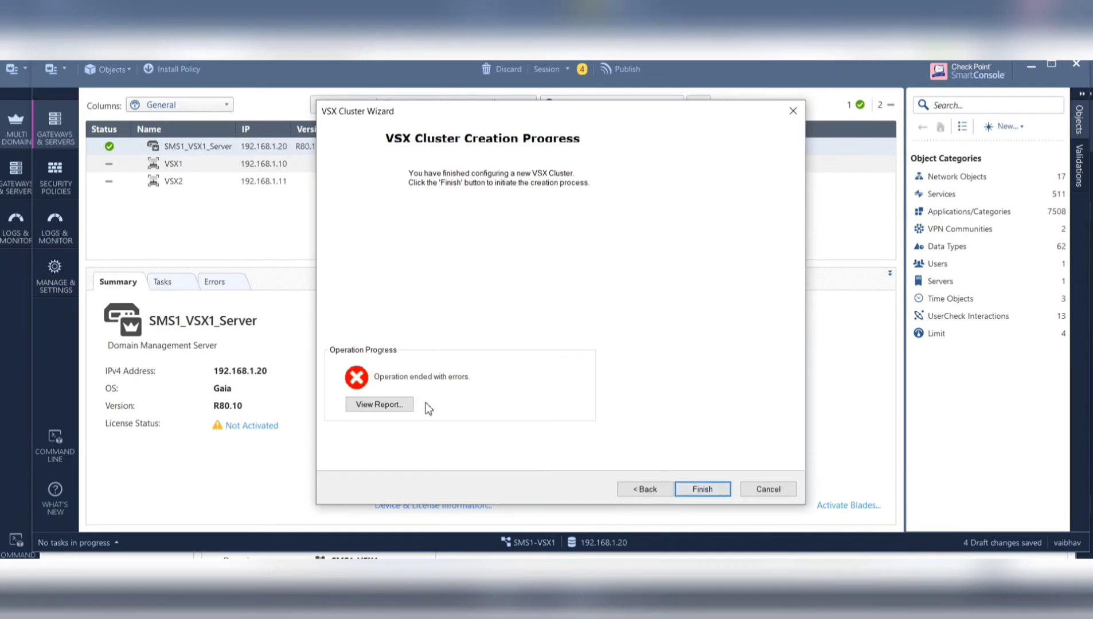
click(406, 404)
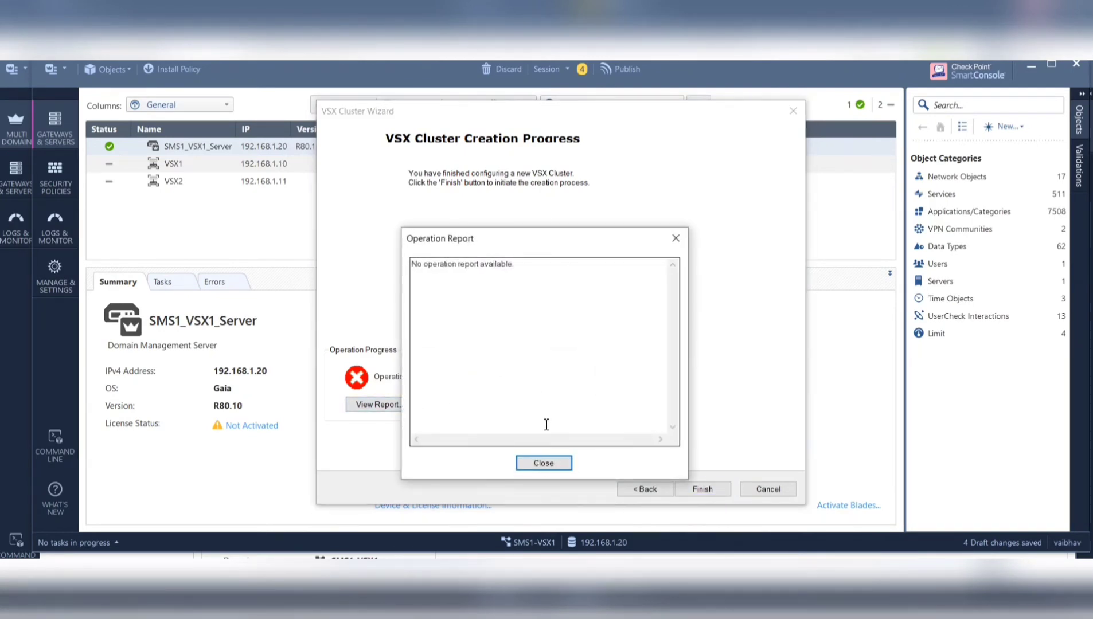
click(545, 463)
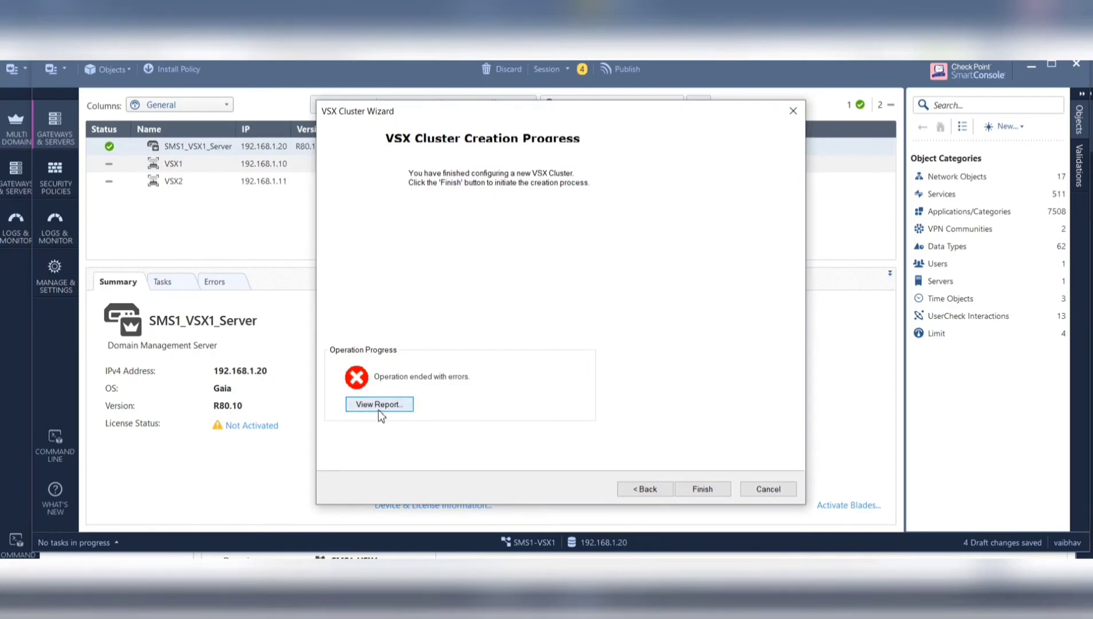
click(379, 408)
click(539, 462)
click(643, 493)
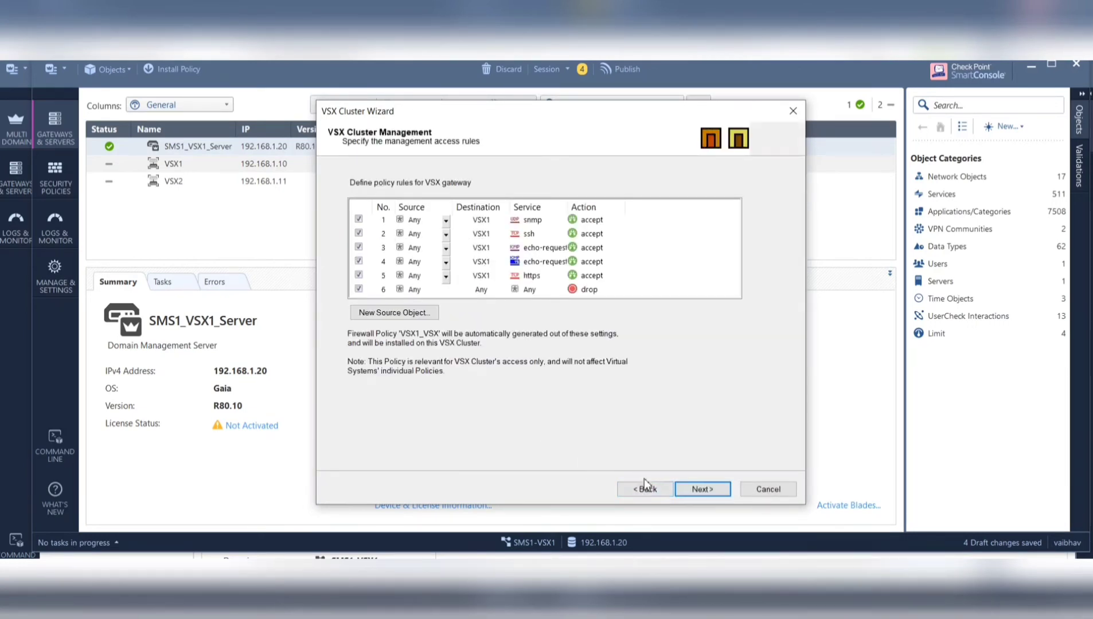
- Go back to Physical Interfaces Usage and clear eth1's VLAN Trunk setting
click(653, 489)
click(655, 492)
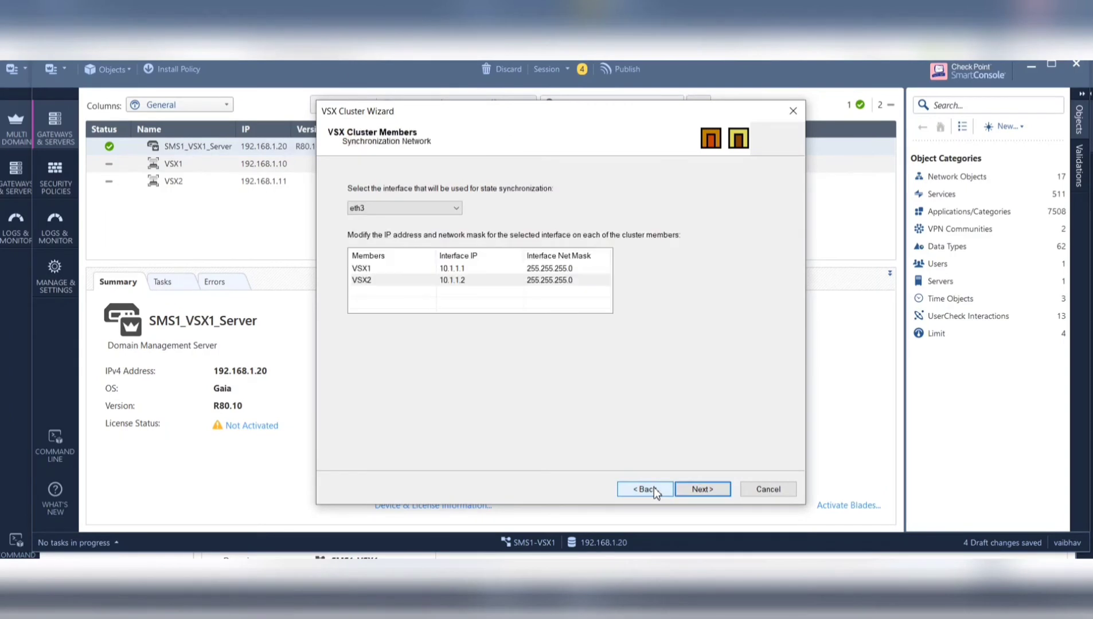
click(655, 492)
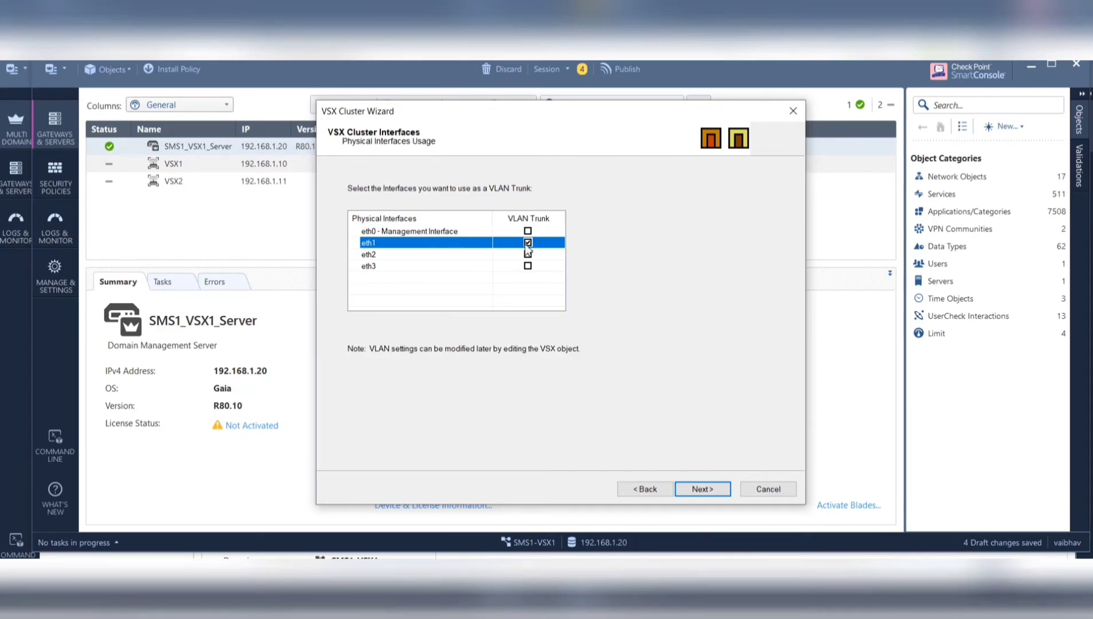
click(527, 243)
- Advance through synchronization, external communication and management rules pages toward finalization
click(707, 492)
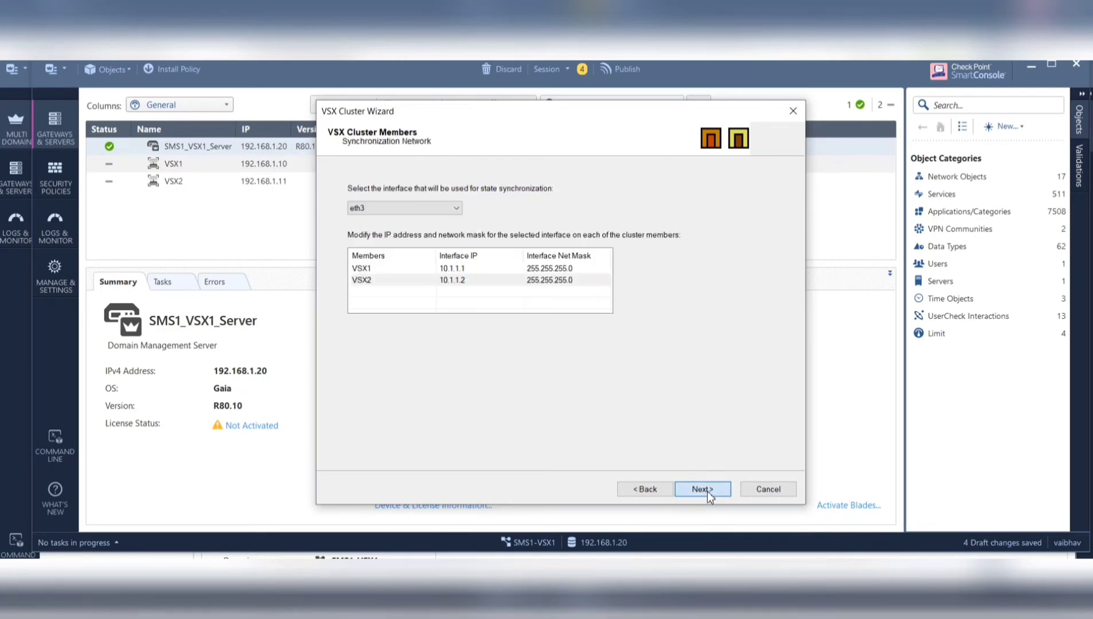
click(707, 492)
click(707, 492)
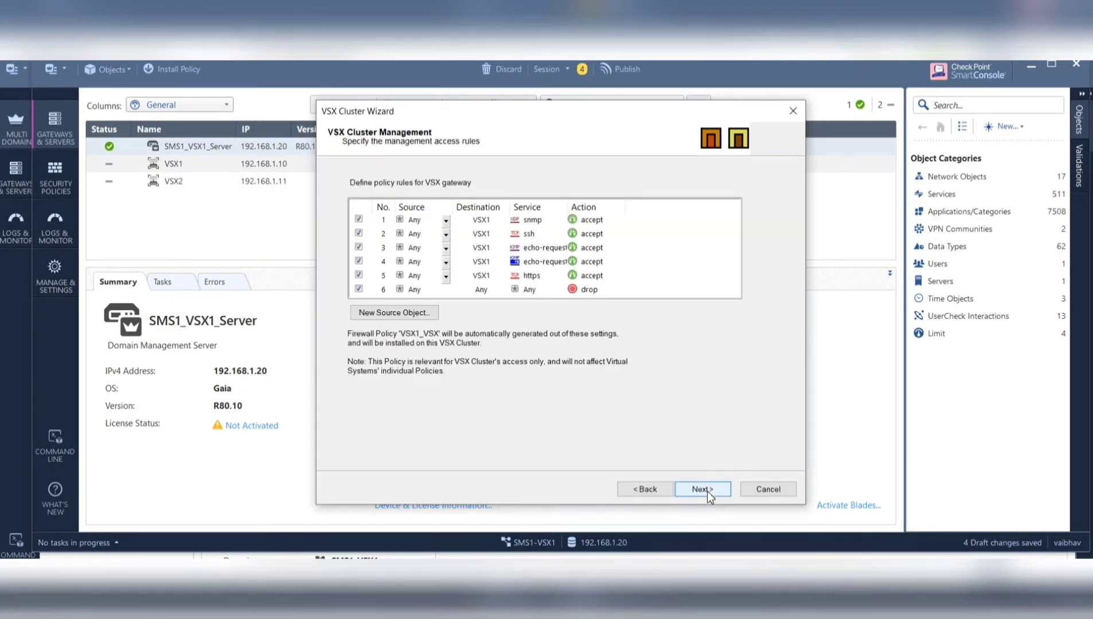
click(707, 492)
- Accept the Any-source warning, retry creation, close the error report, and step back
click(597, 429)
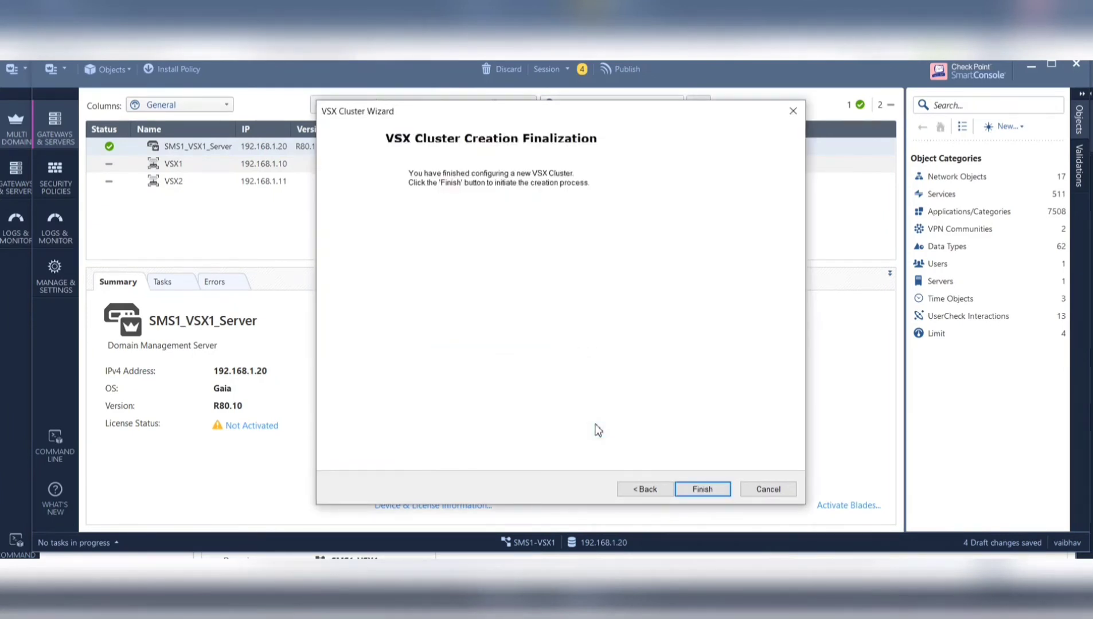
click(699, 491)
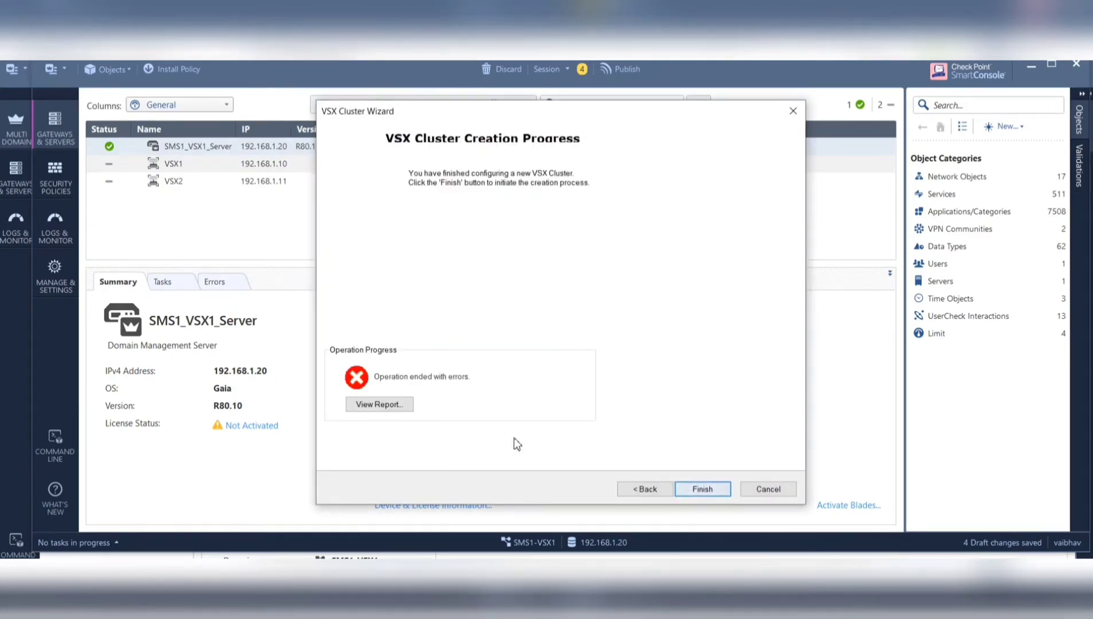
click(380, 404)
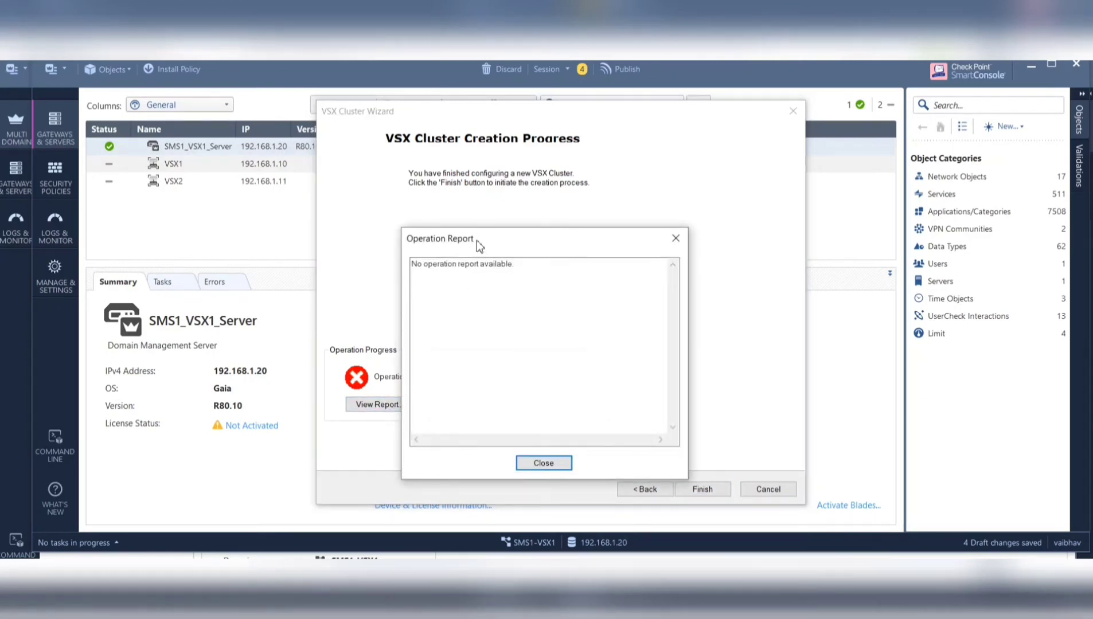
drag(476, 233, 476, 225)
click(539, 457)
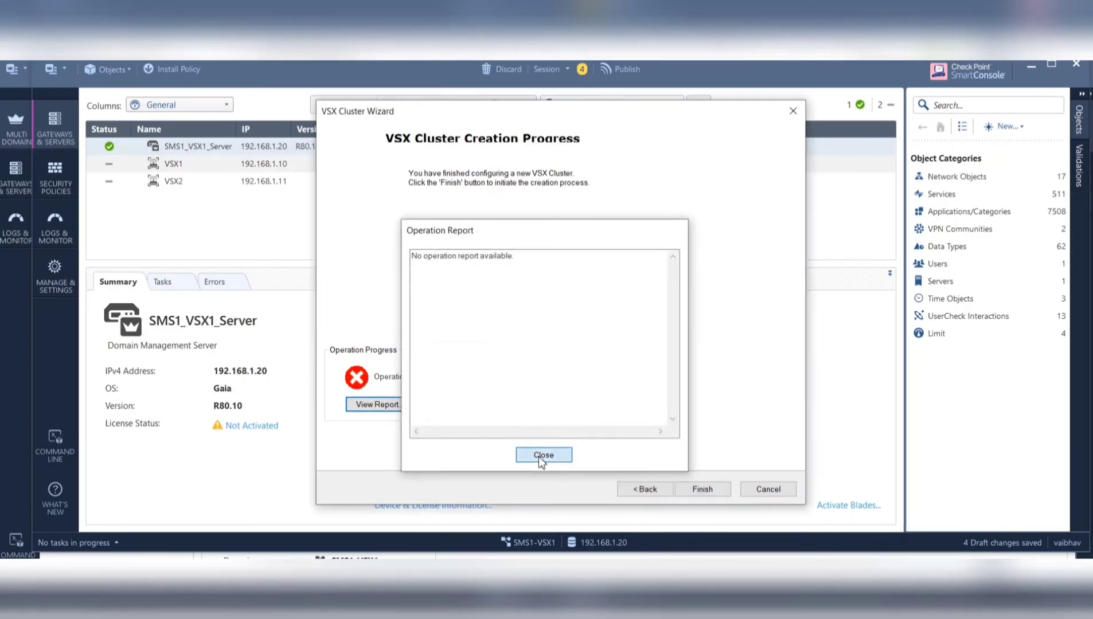
click(644, 488)
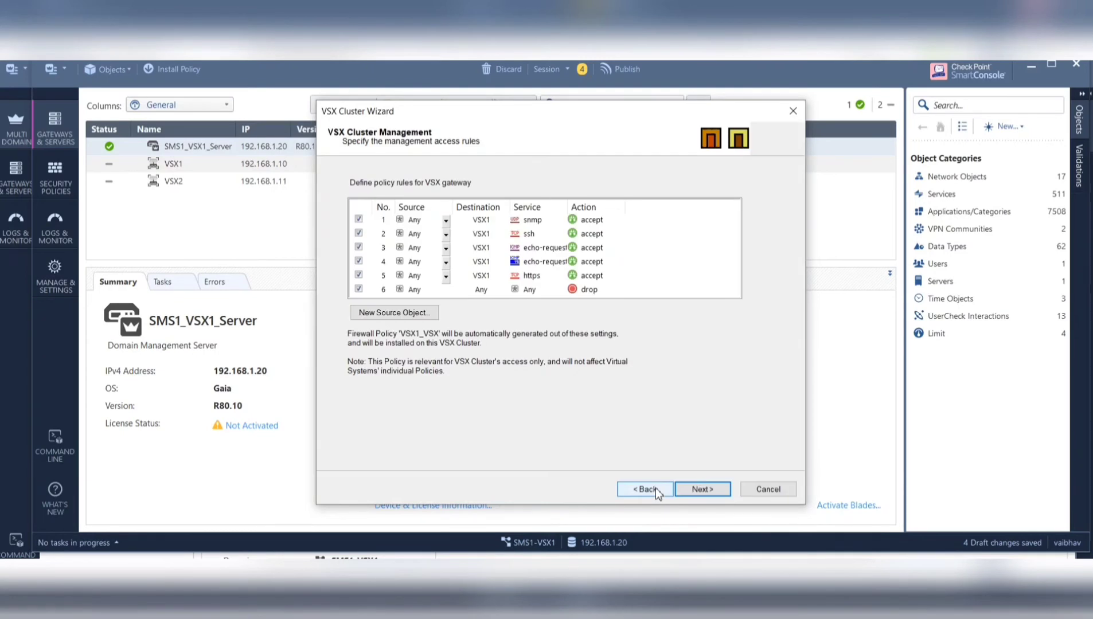
- Step back to the cluster members page and forward again to Synchronization Network
click(645, 489)
click(656, 488)
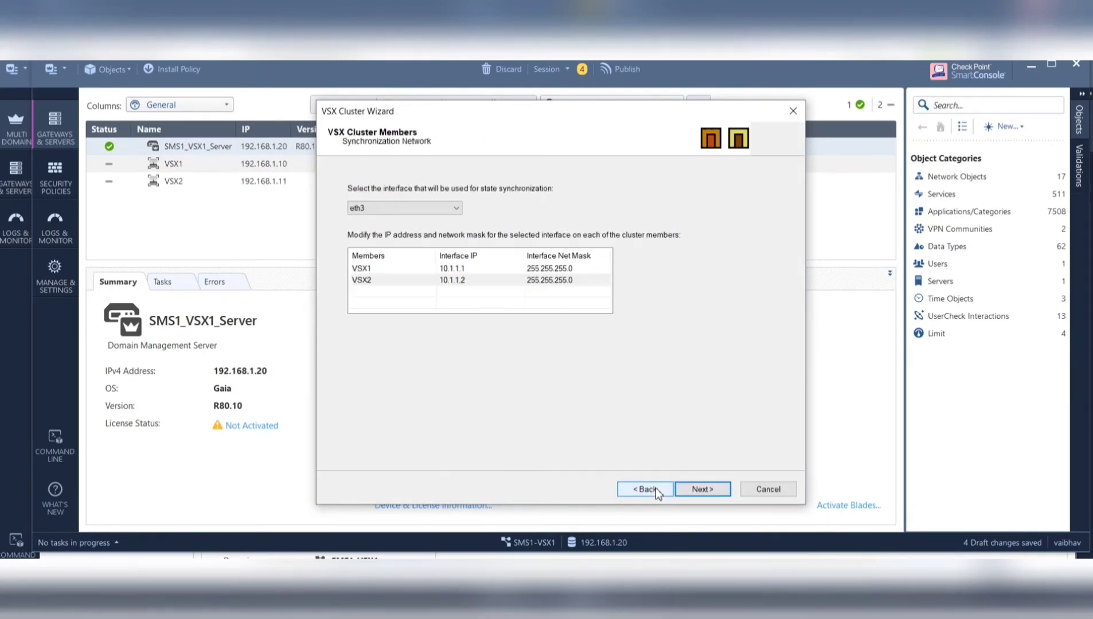
click(656, 488)
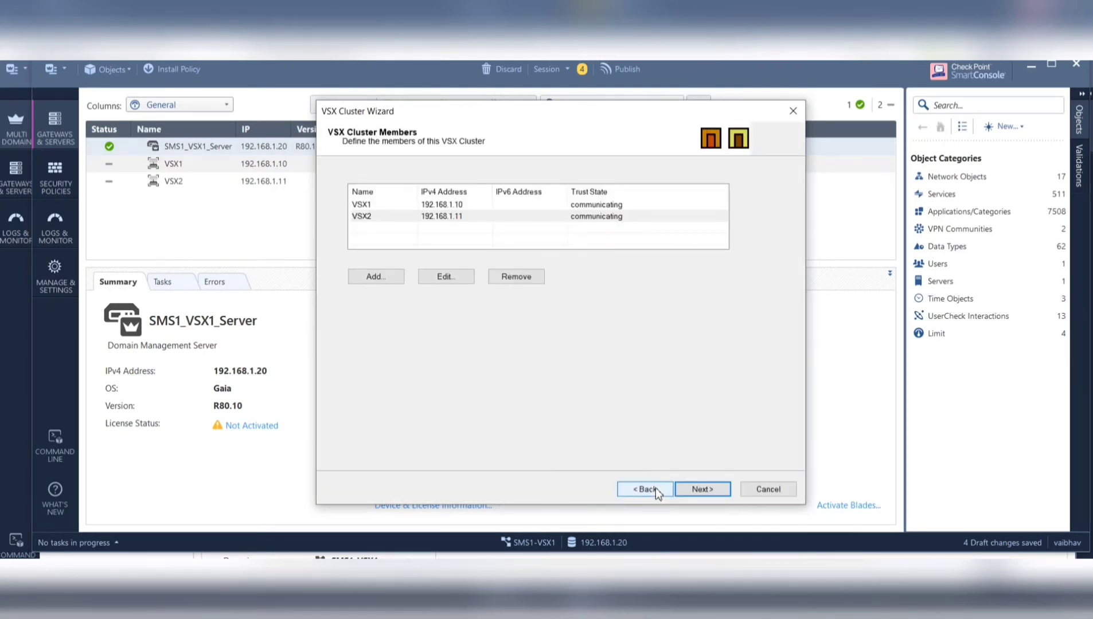
click(695, 491)
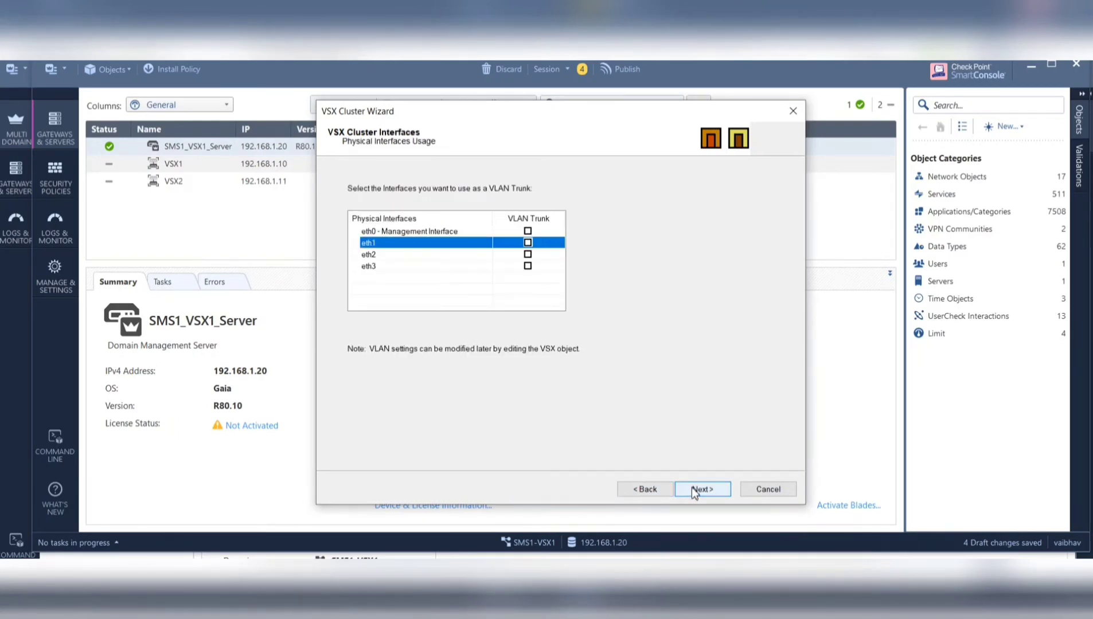
click(694, 490)
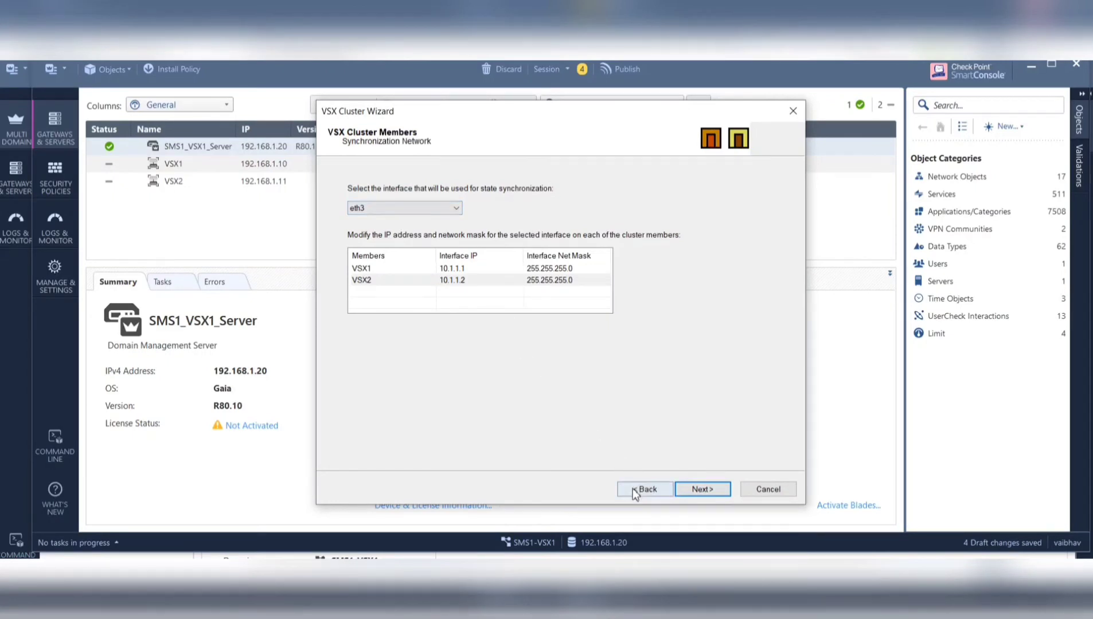
- Change VSX1's eth3 synchronization interface IP to 10.1.1.1
double_click(470, 269)
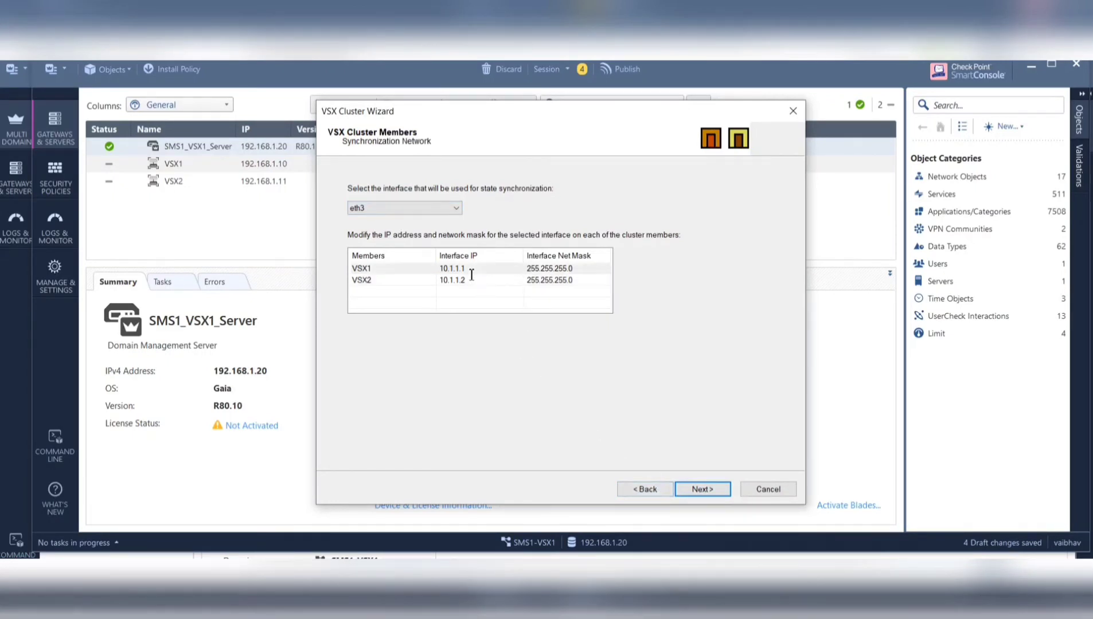
key(BackSpace)
key(BackSpace)
key(BackSpace)
key(BackSpace)
key(BackSpace)
key(BackSpace)
key(BackSpace)
key(BackSpace)
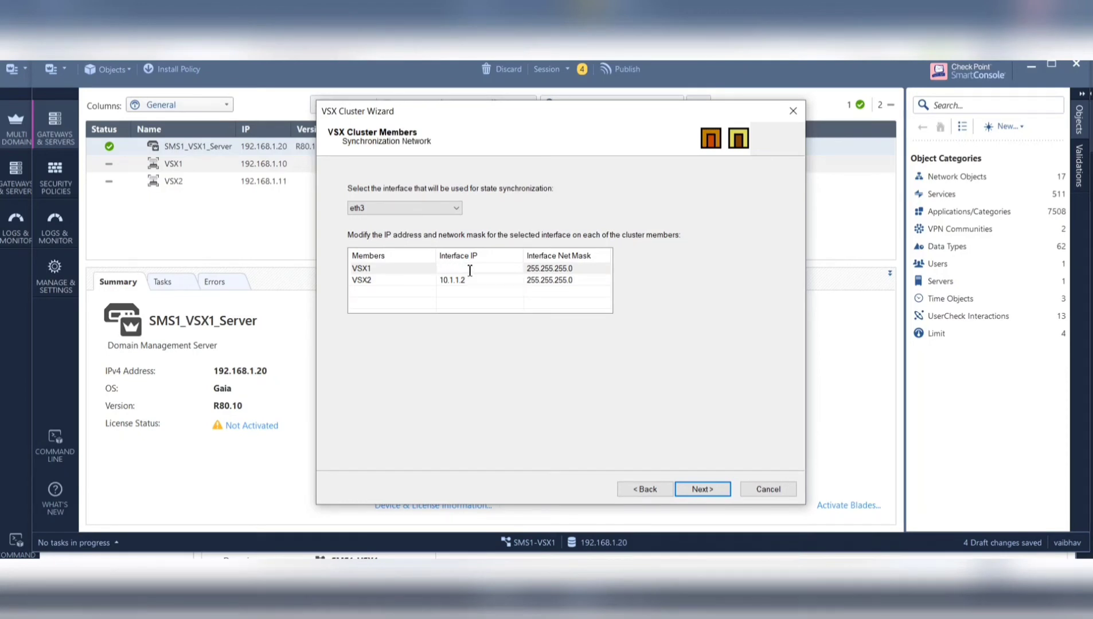
text(192.168.1)
key(BackSpace)
key(BackSpace)
key(BackSpace)
key(BackSpace)
key(BackSpace)
key(BackSpace)
key(BackSpace)
key(BackSpace)
key(BackSpace)
text(10.1.1.1)
- Use eth0 - Management Interface for external communication and attempt cluster creation
click(714, 491)
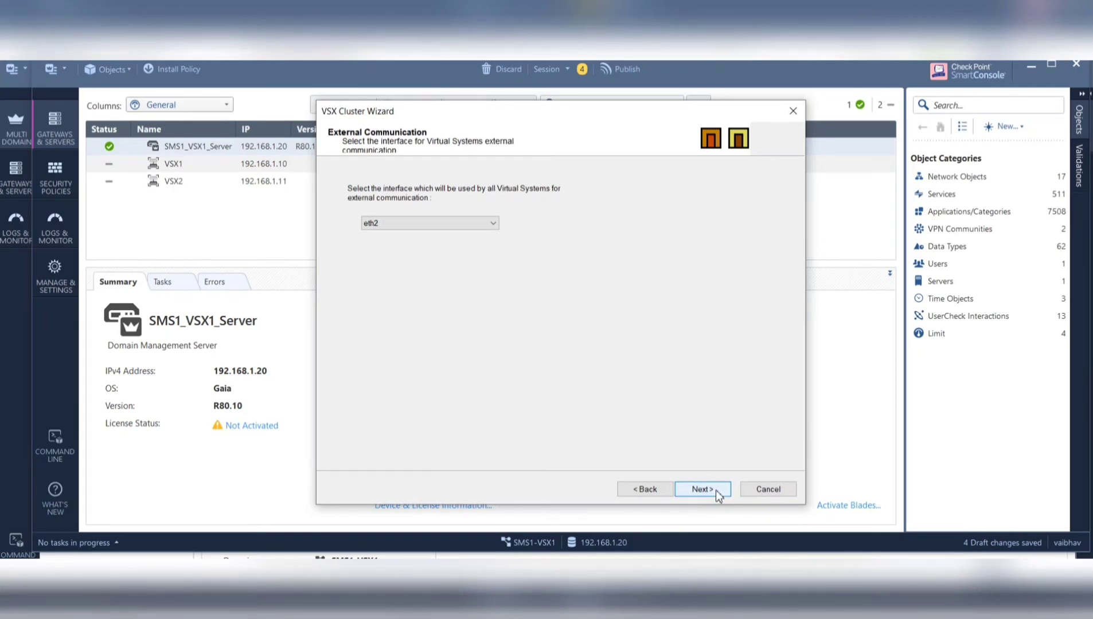
click(492, 223)
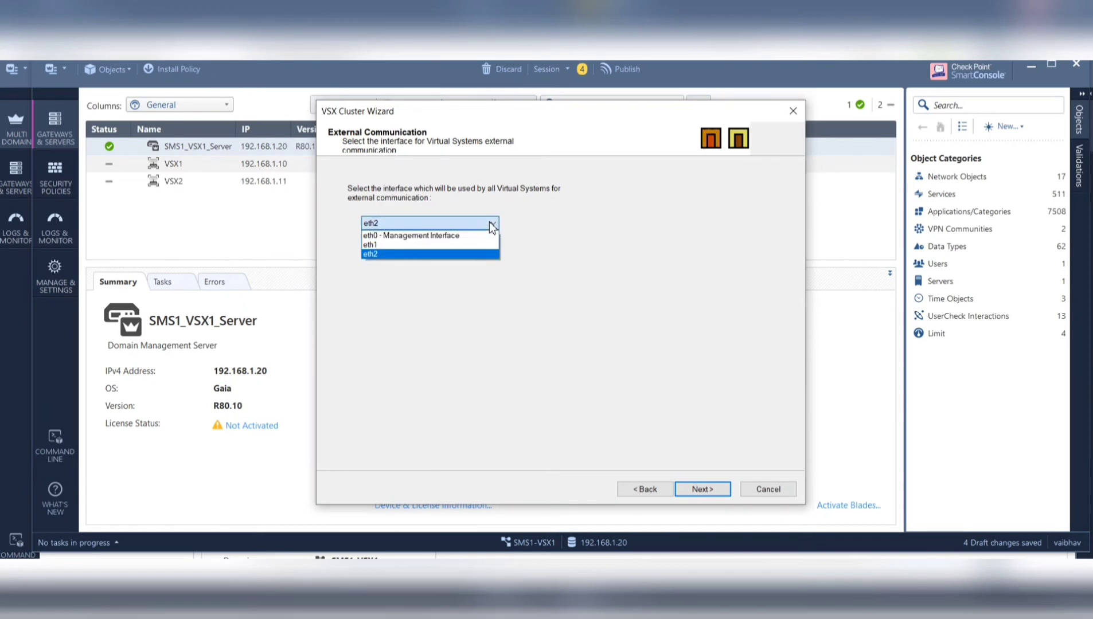
click(446, 237)
click(704, 487)
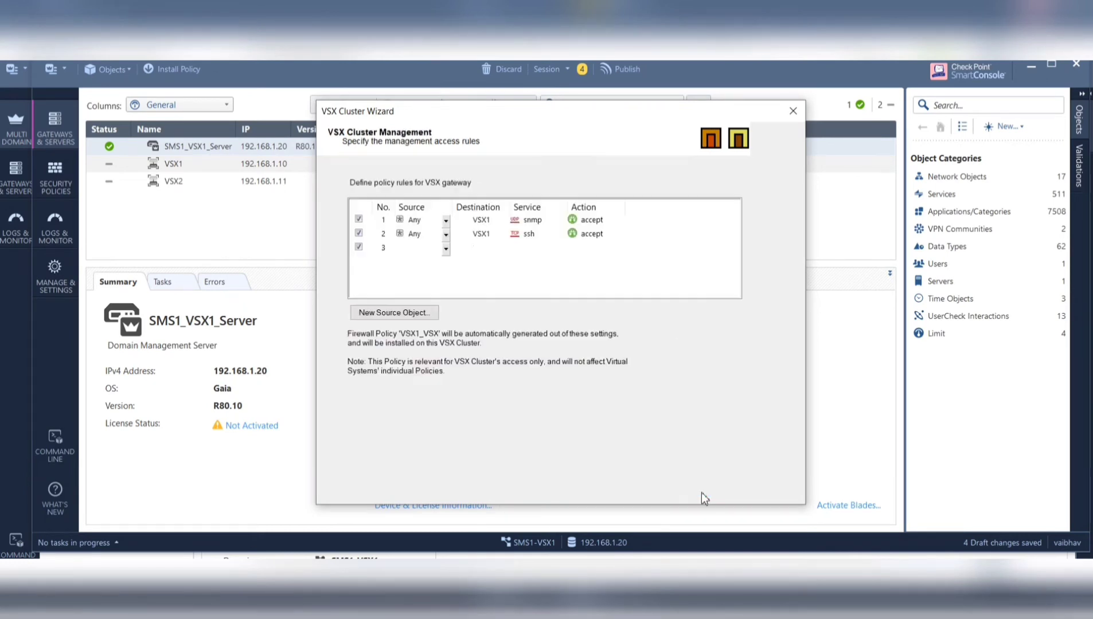
click(701, 490)
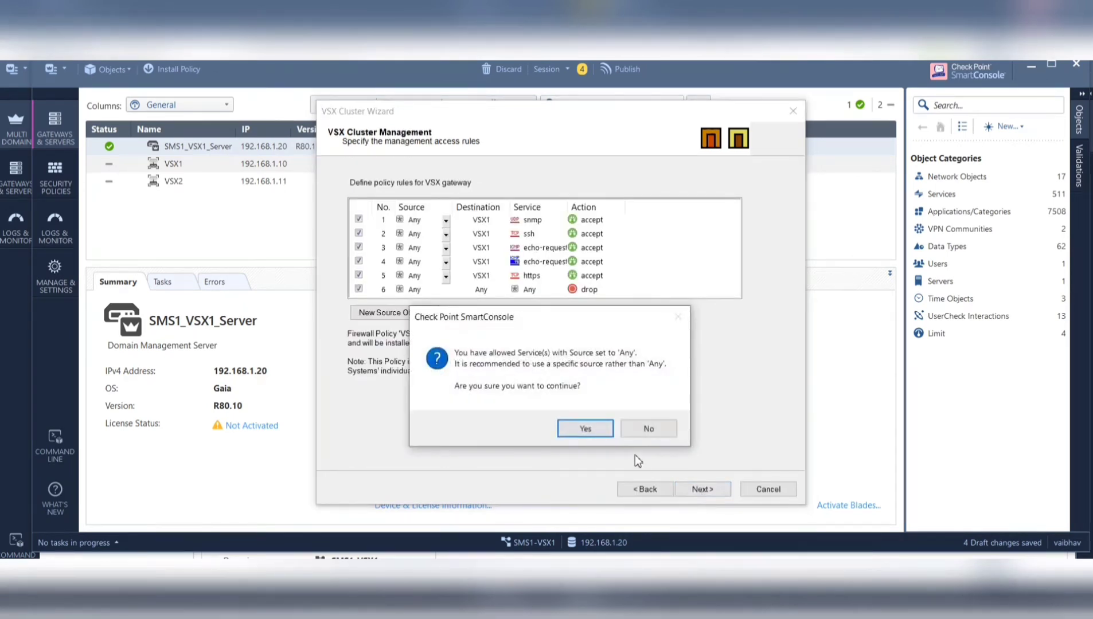
click(594, 431)
click(703, 489)
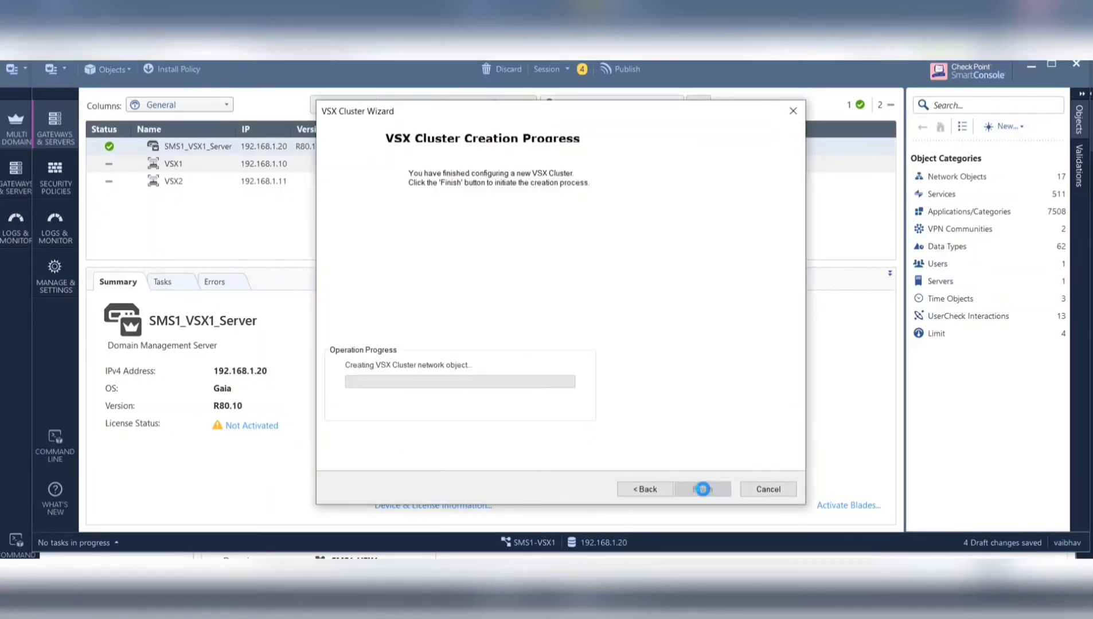
- Switch external communication to eth1 and retry creating the VSX cluster
click(662, 492)
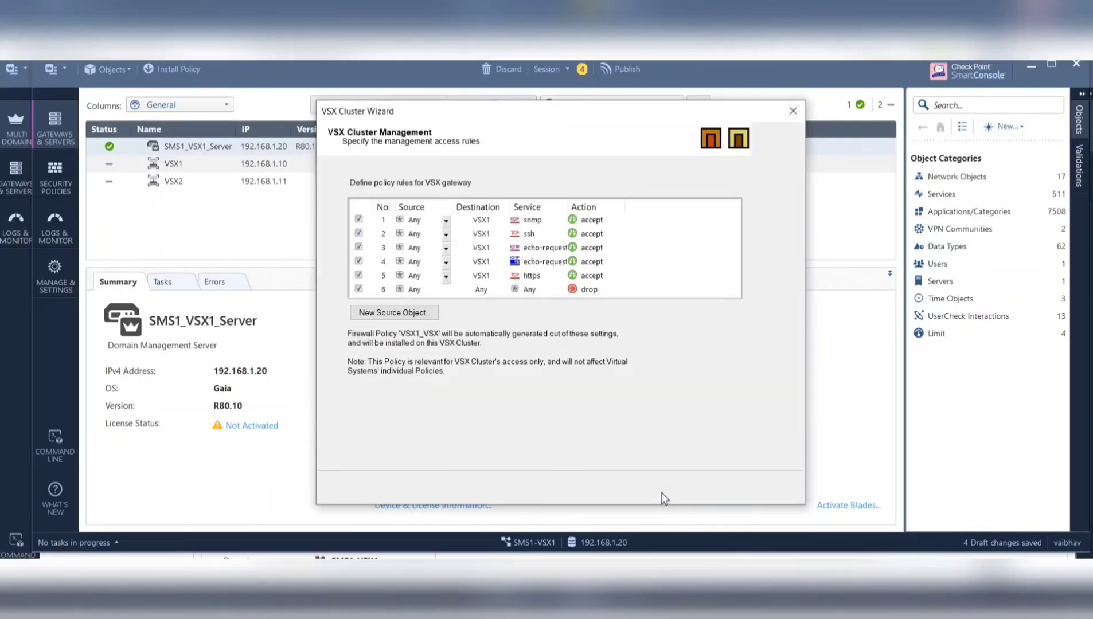
click(661, 491)
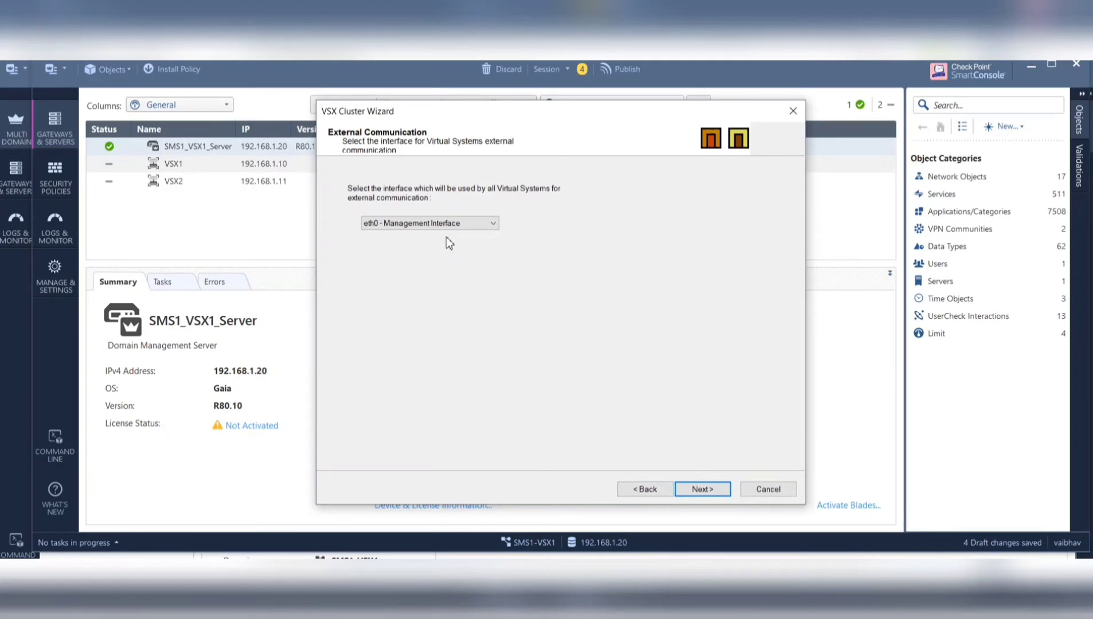
click(465, 226)
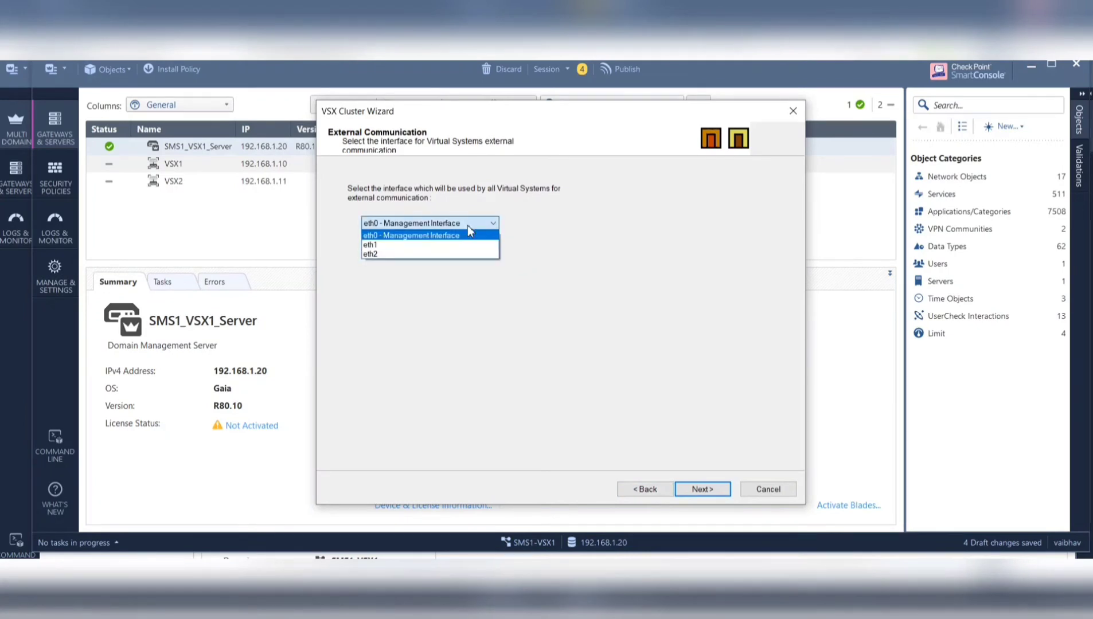
click(391, 246)
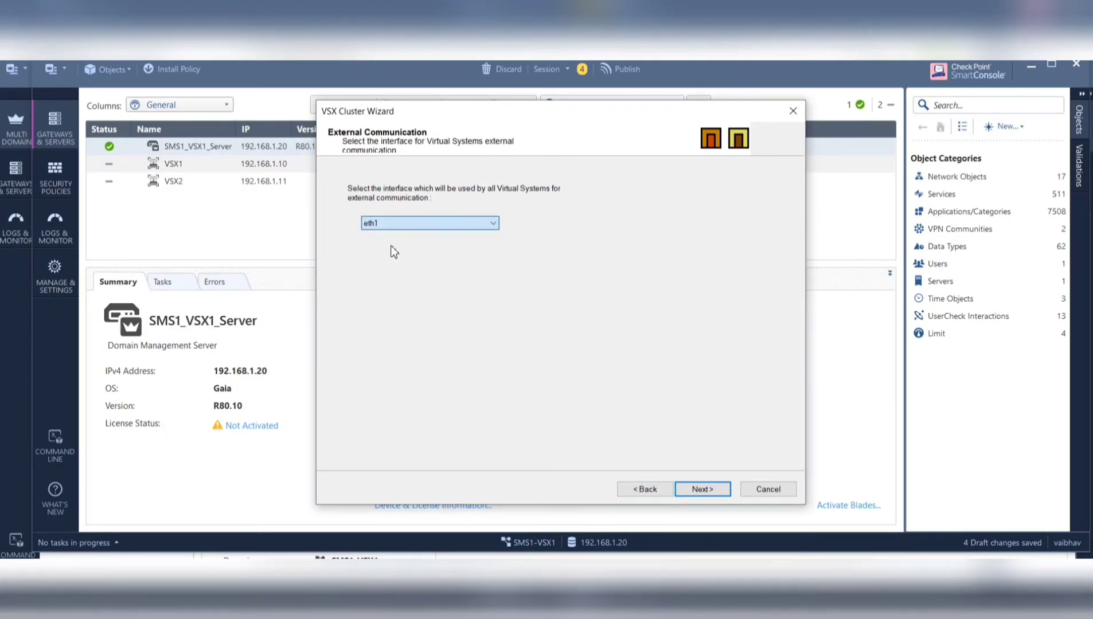
click(713, 488)
click(713, 489)
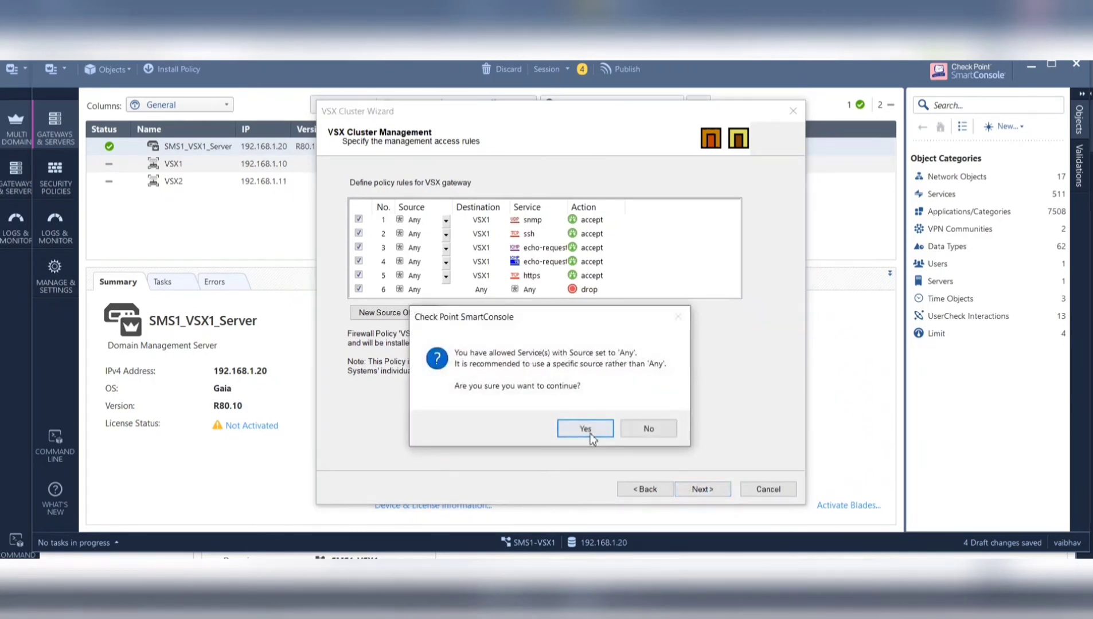
click(587, 433)
click(711, 492)
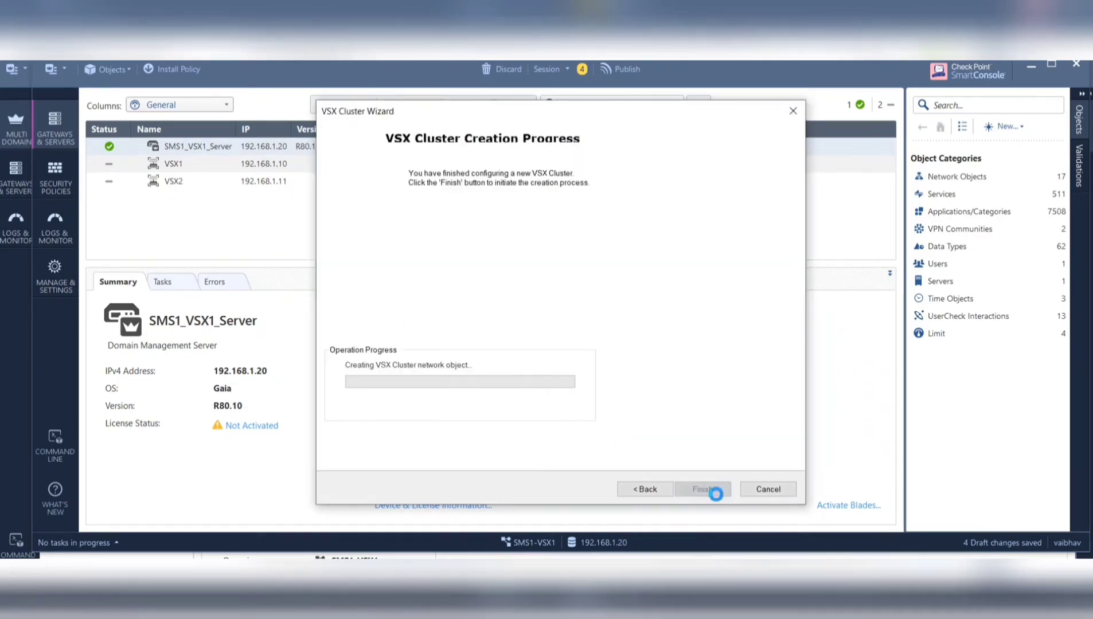
click(715, 494)
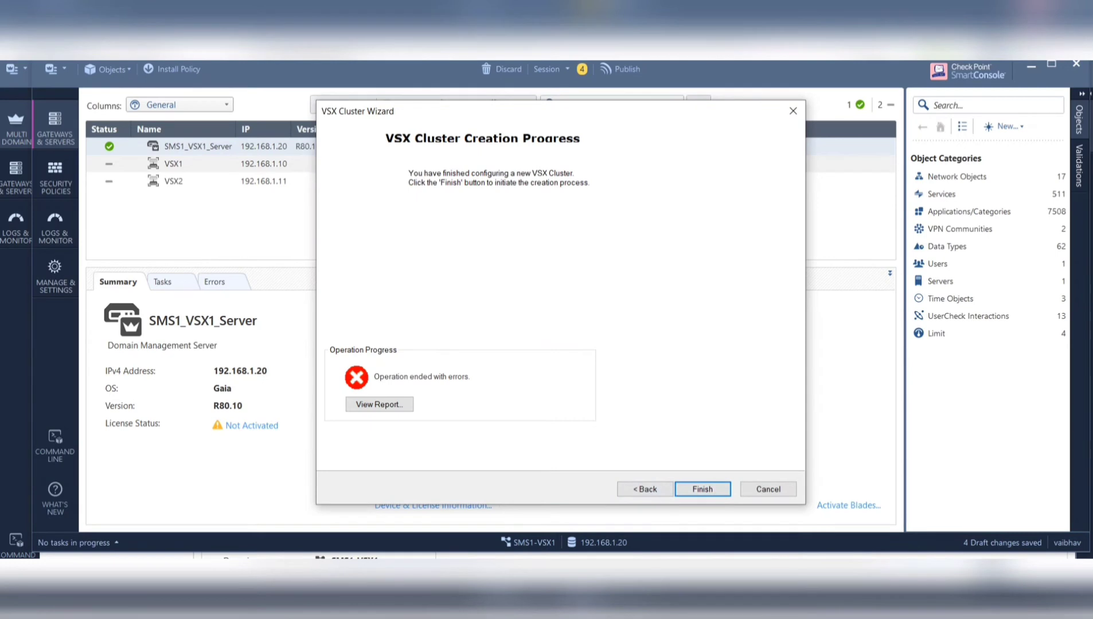
- Step back through the wizard pages to the cluster General Properties page
click(663, 490)
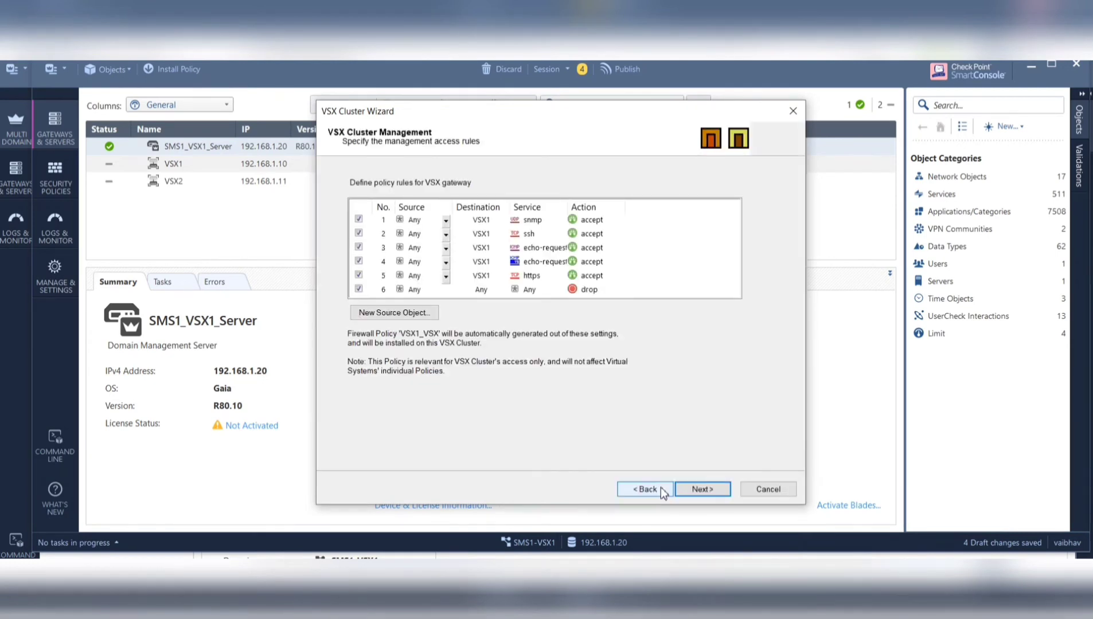
click(662, 490)
click(662, 491)
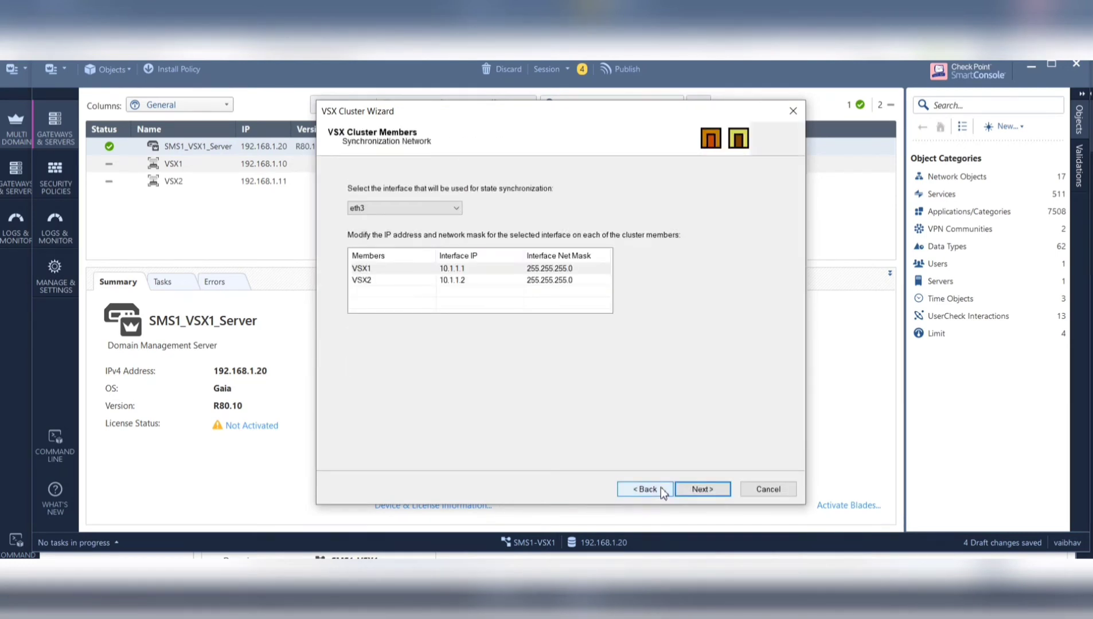
click(662, 490)
click(662, 490)
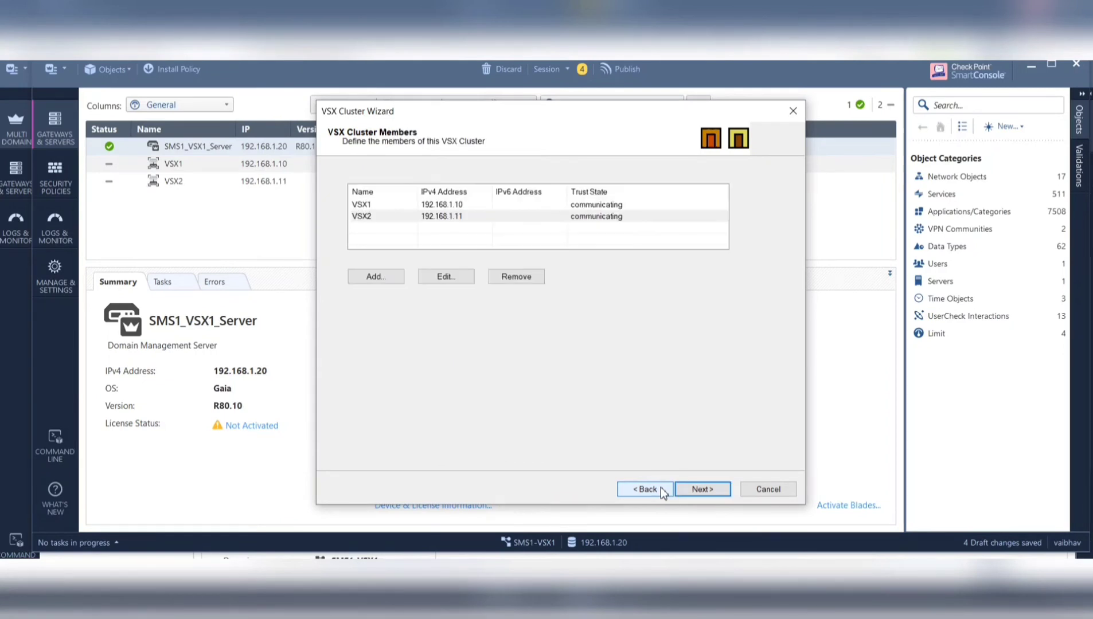
click(662, 490)
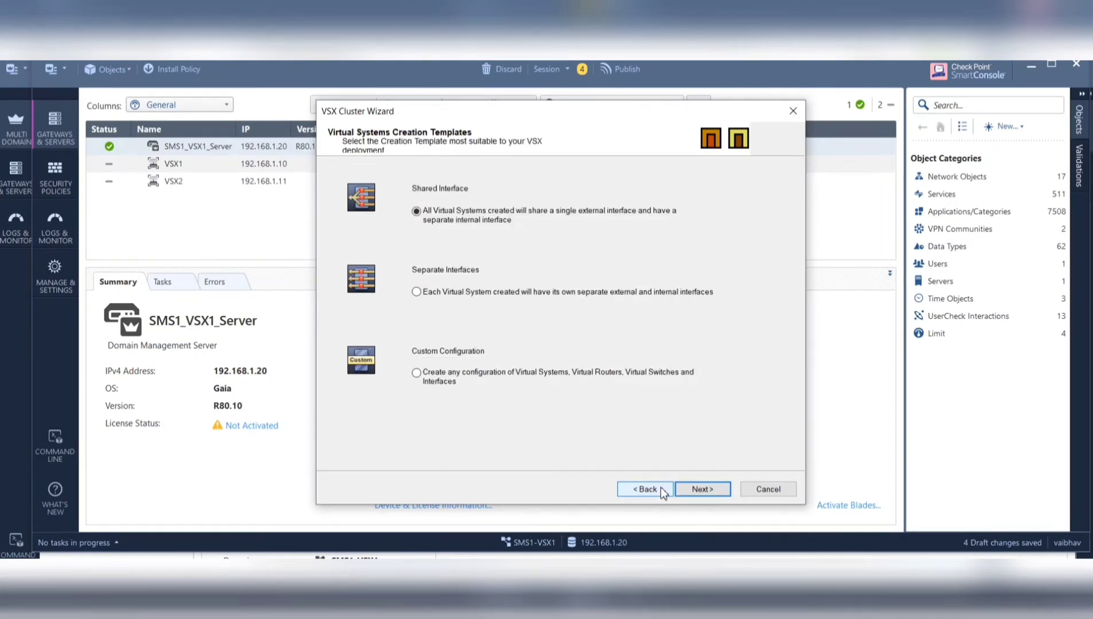
click(661, 489)
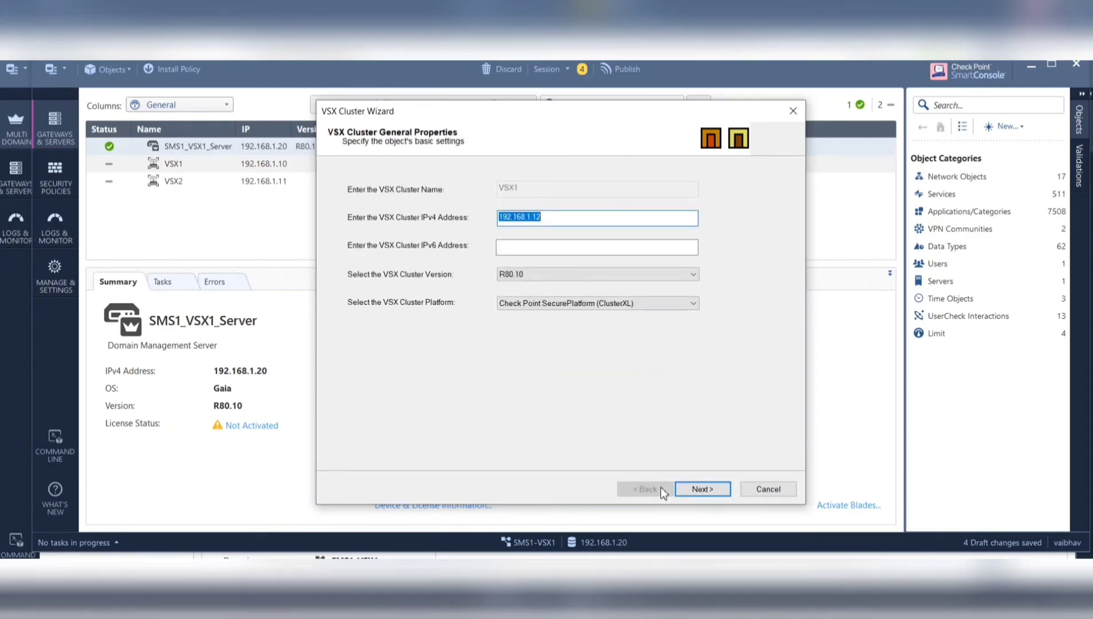
- Try to continue past General Properties, dismissing the 'Name already used!' warning
click(691, 491)
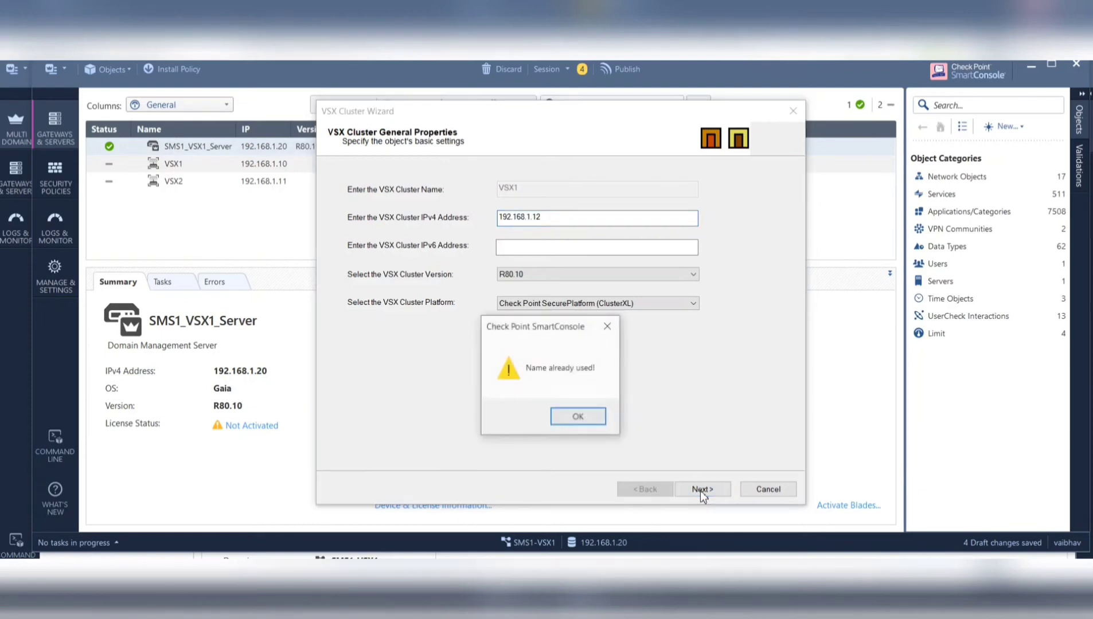
click(578, 417)
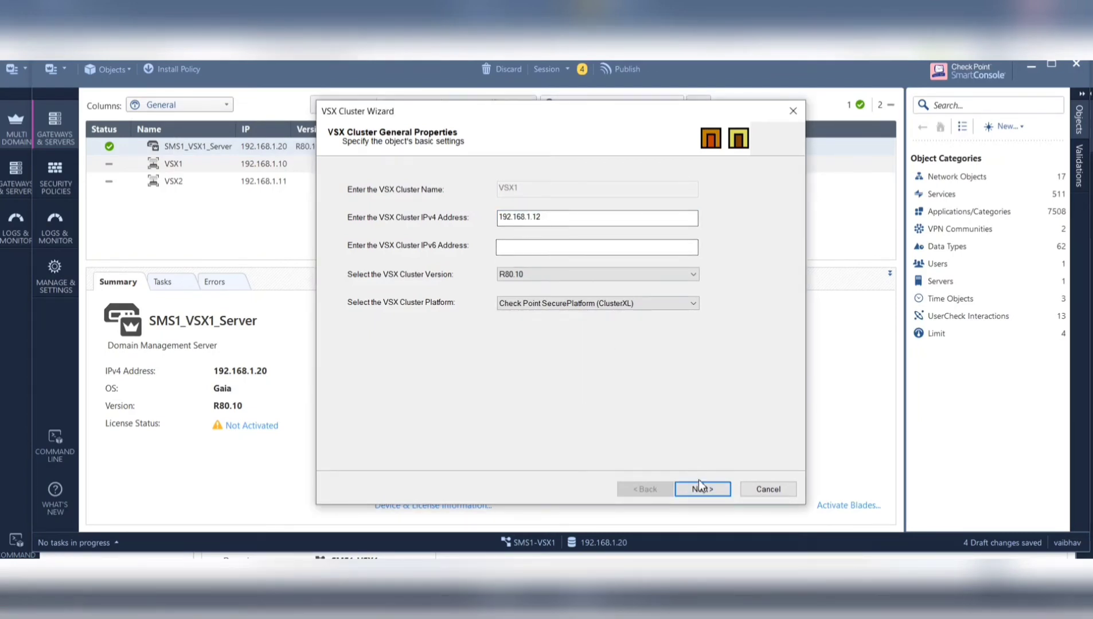
click(701, 489)
- Dismiss the name warning, return to General Properties, then advance to the cluster interfaces page
click(569, 423)
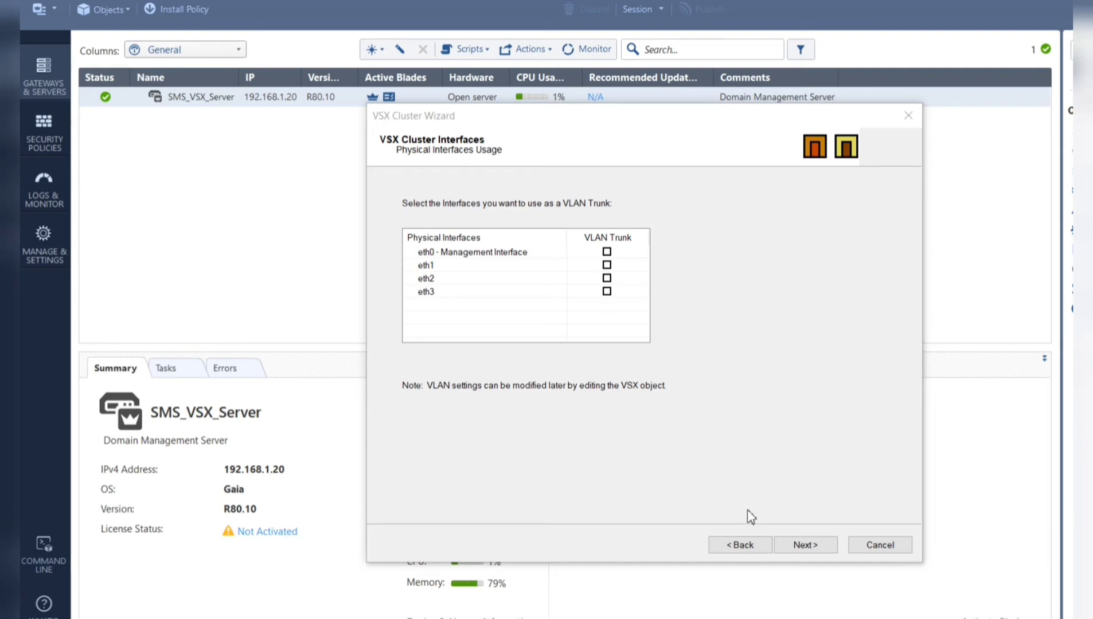
click(742, 545)
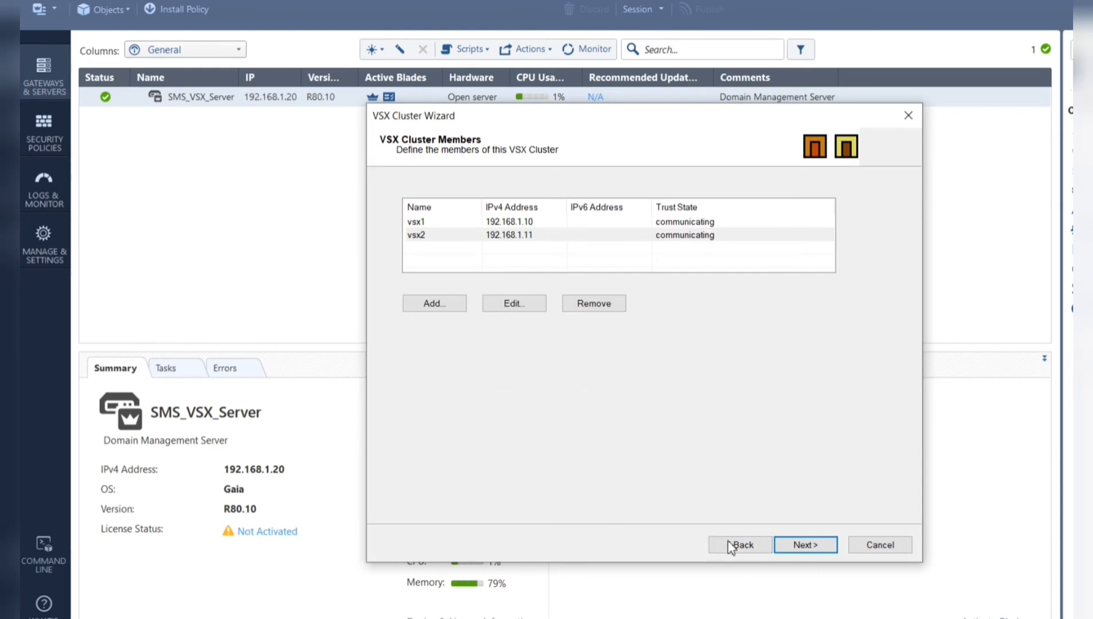
click(737, 546)
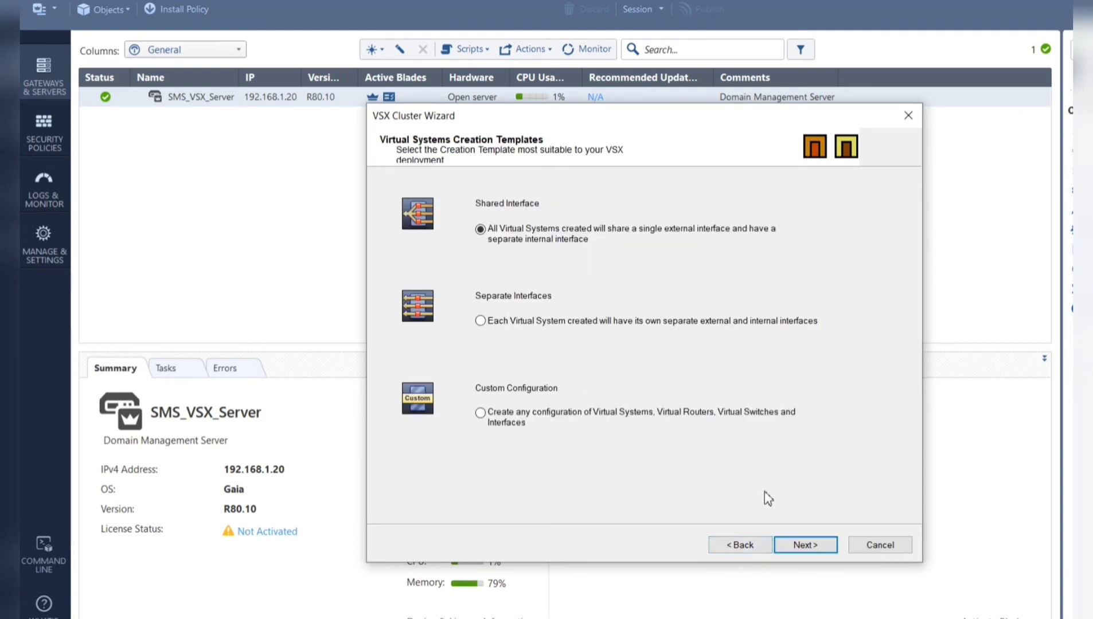
click(803, 545)
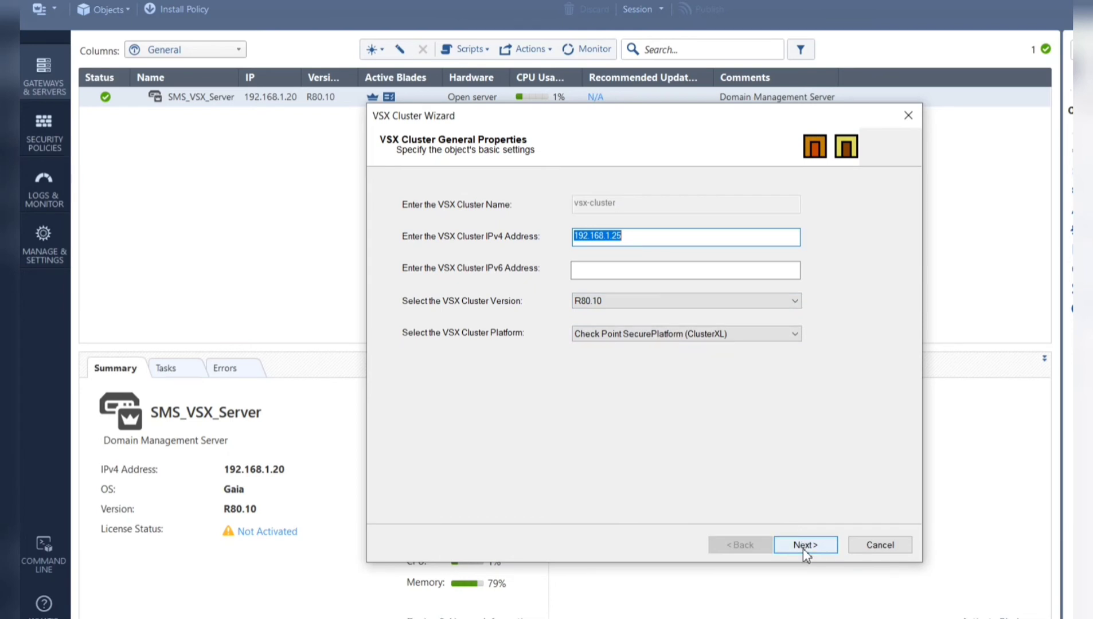
click(804, 547)
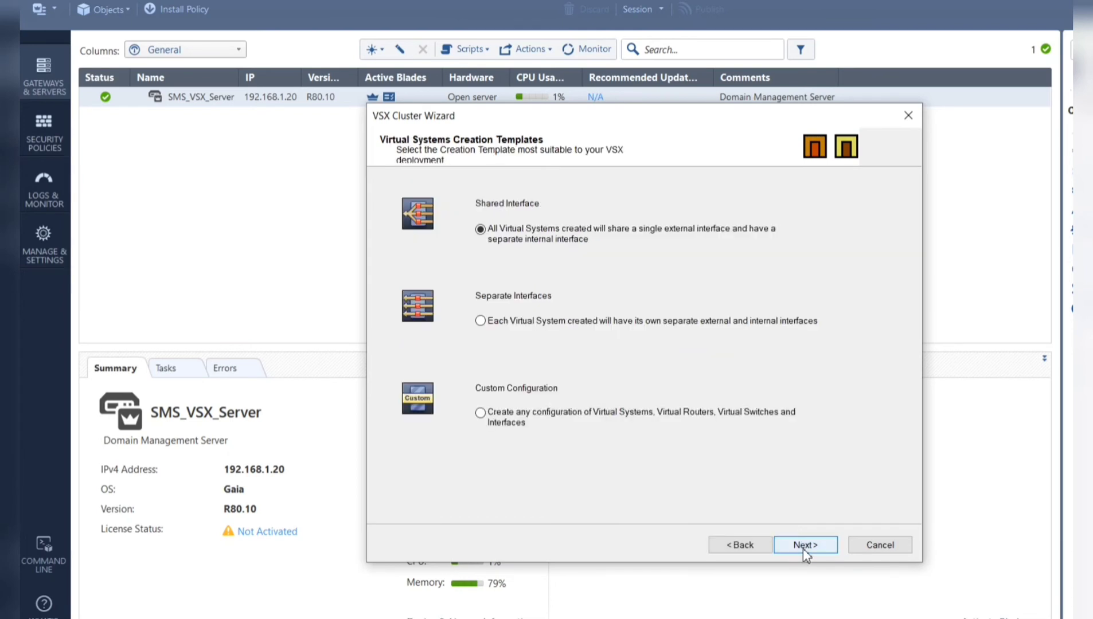
click(803, 546)
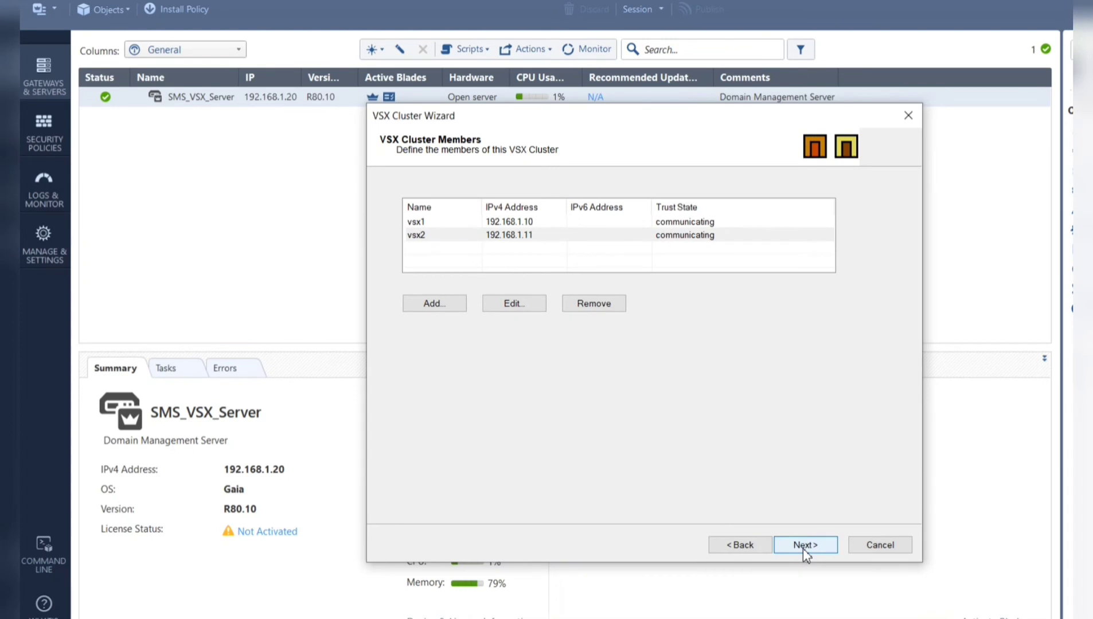
click(805, 546)
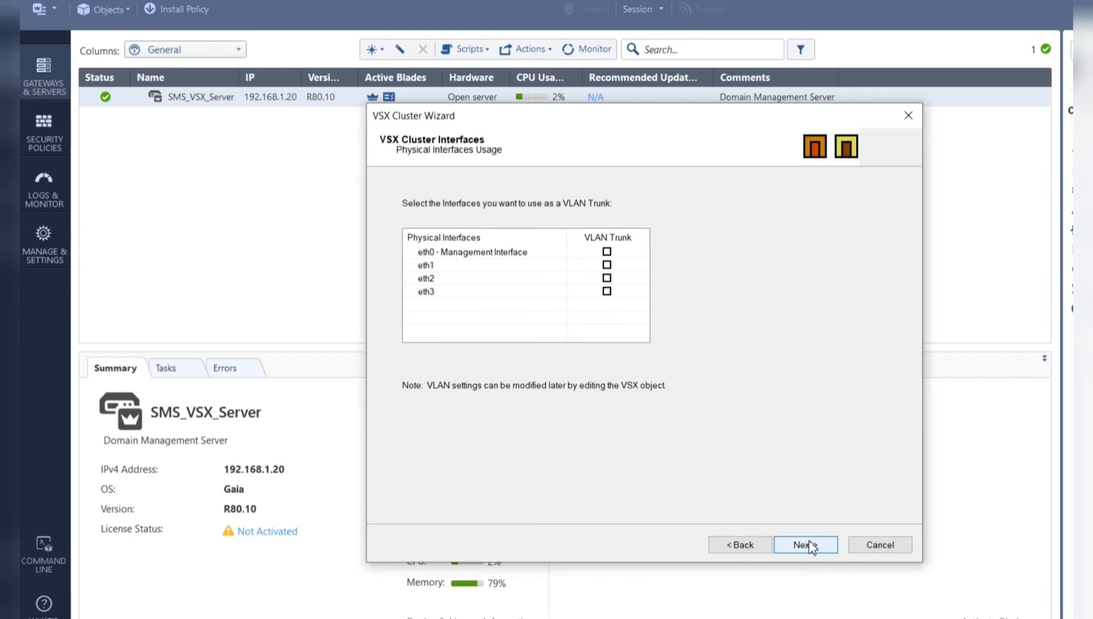
- Choose eth3 as the sync interface and give vsx1 10.1.1.1 with mask 255.255.255.0
click(811, 546)
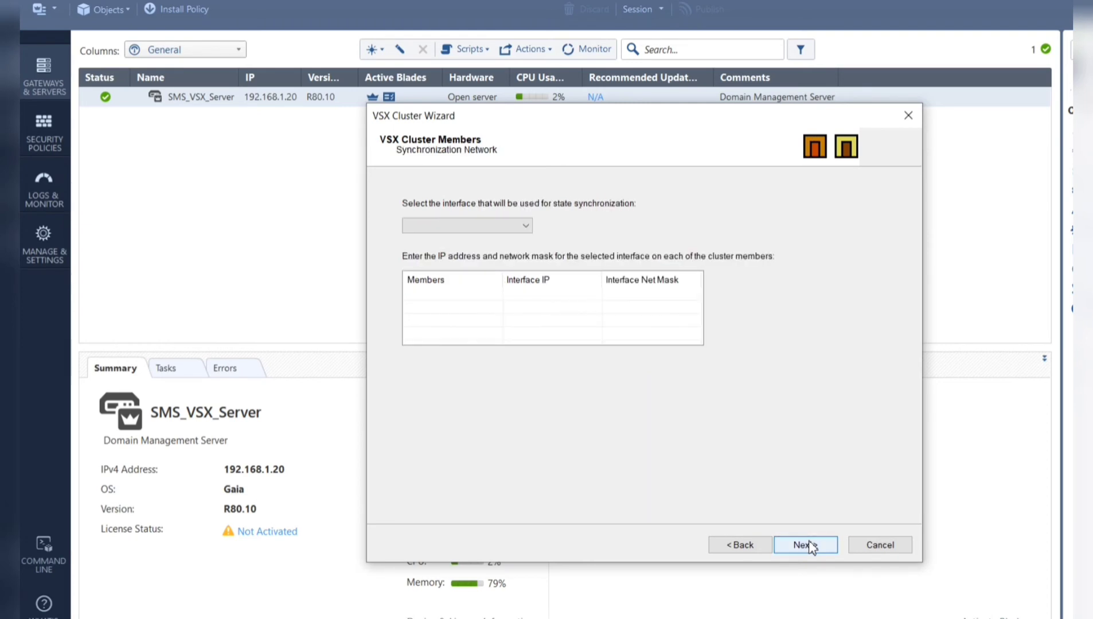
click(525, 227)
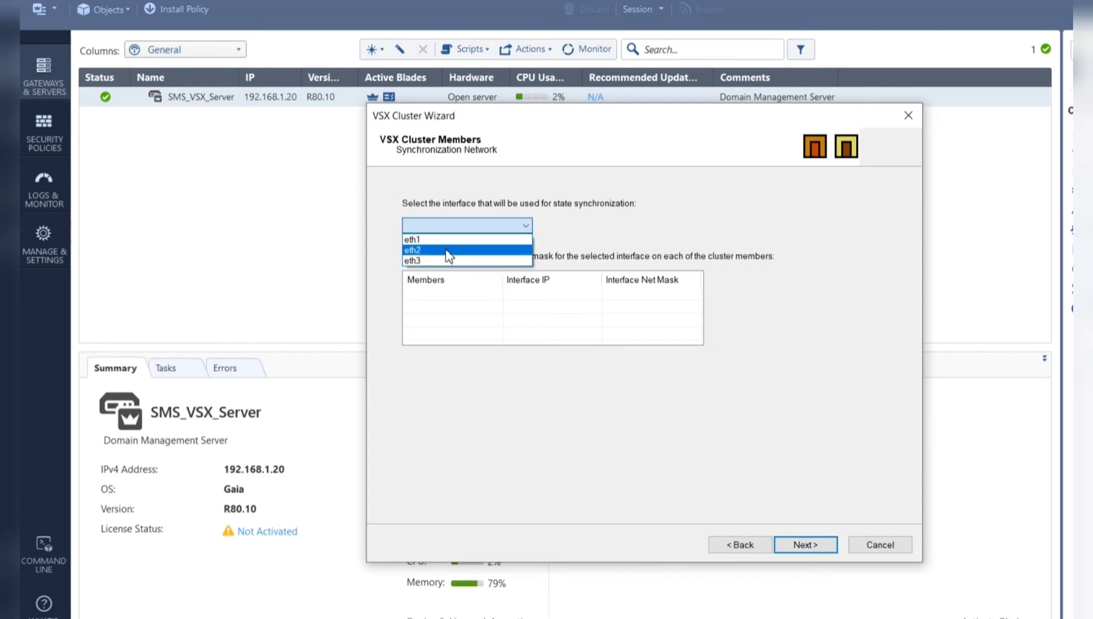
click(447, 263)
click(511, 295)
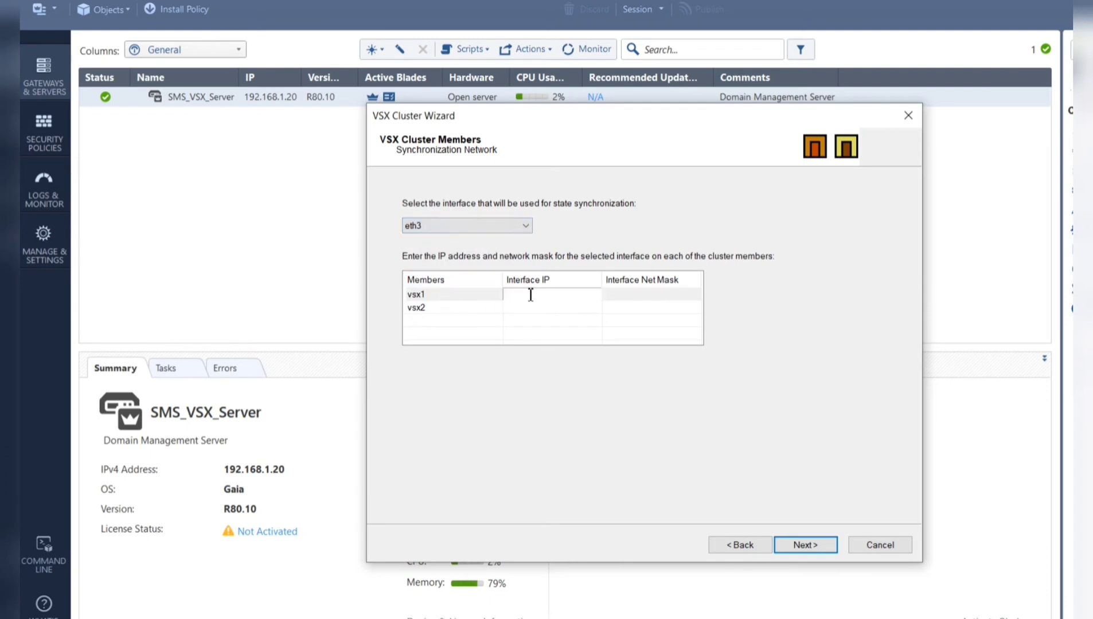
text(10.1.1.1)
click(530, 298)
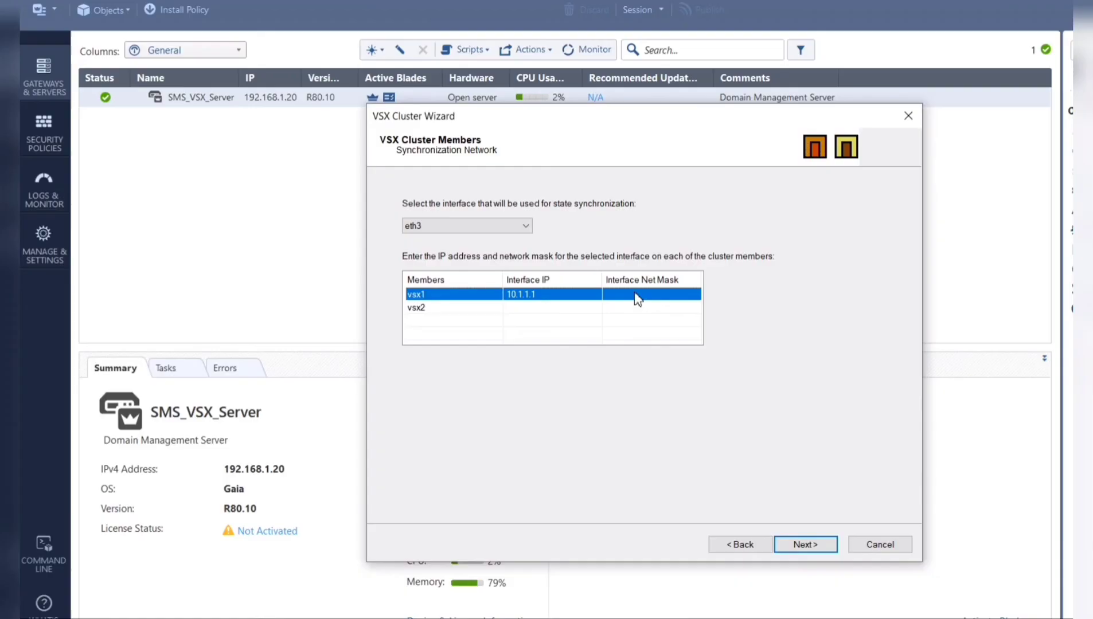
click(633, 295)
text(255.2555)
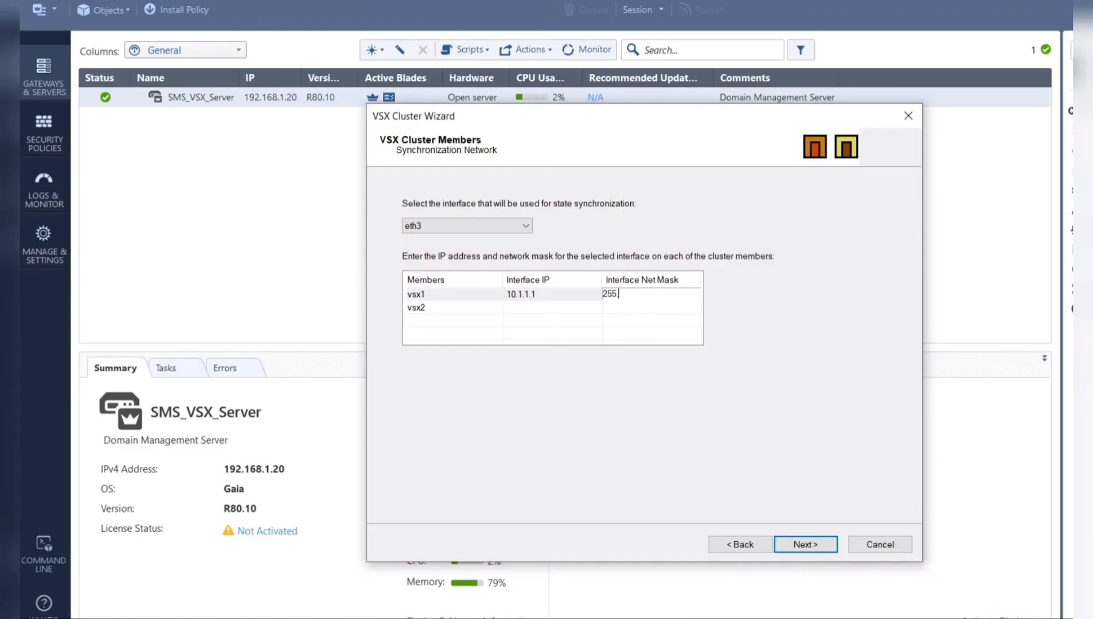
key(BackSpace)
key(BackSpace)
text(5.255.0)
key(Return)
- Give vsx2 sync IP 10.1.1.2 with mask 255.255.255.0 and continue
click(557, 309)
click(557, 308)
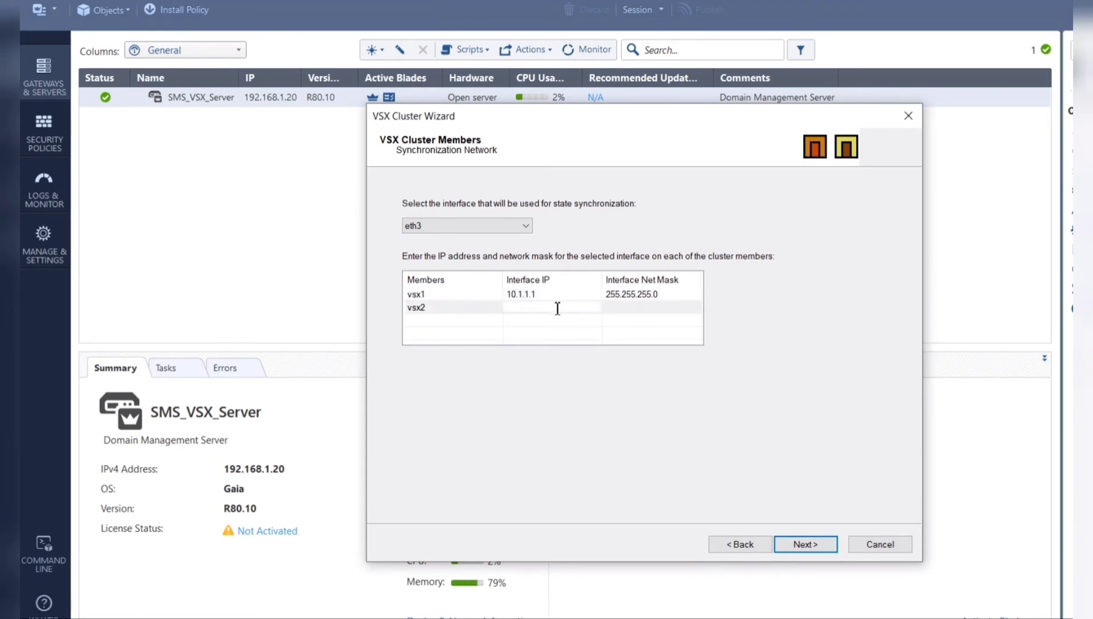
text(10.1.1.2)
click(666, 310)
text(2)
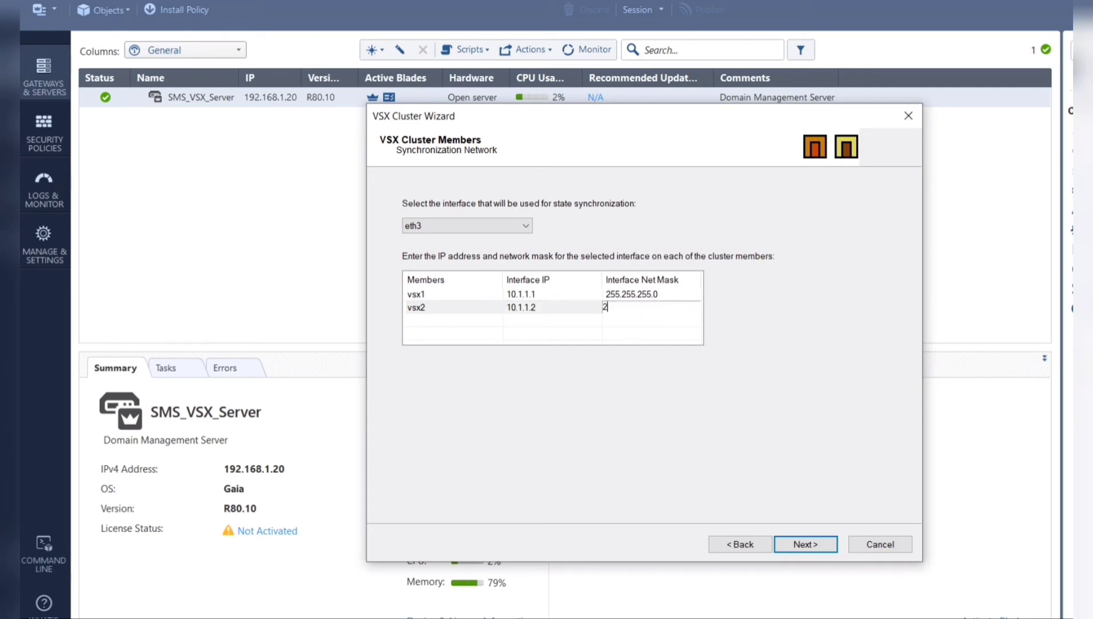
text(55.255.255.0)
click(807, 546)
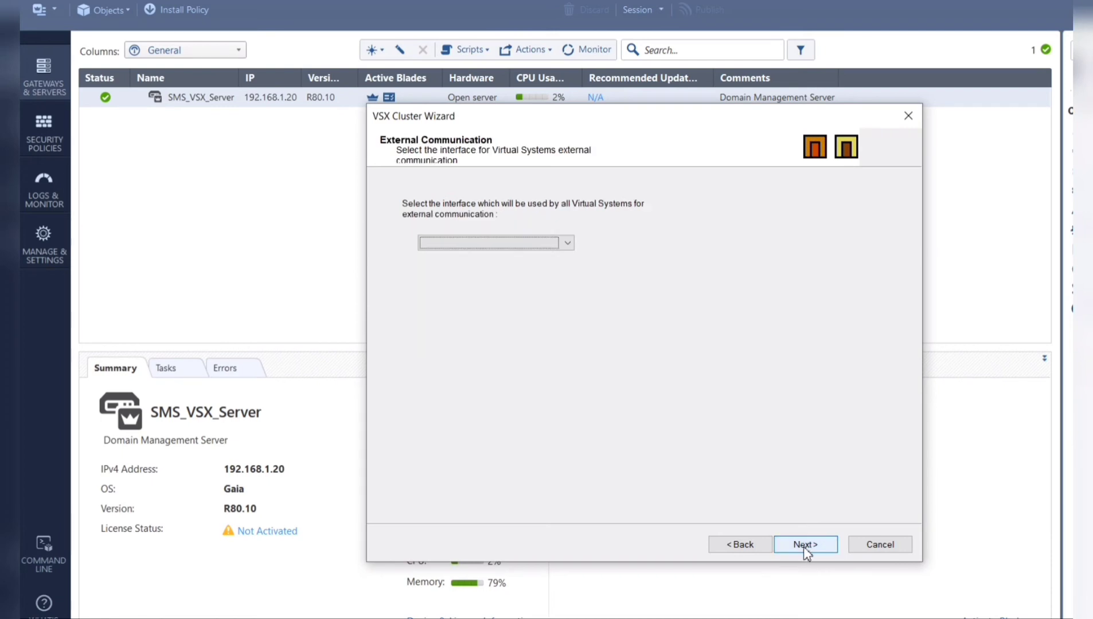
- Keep eth1 as the interface for the Virtual Systems' external communication
click(567, 243)
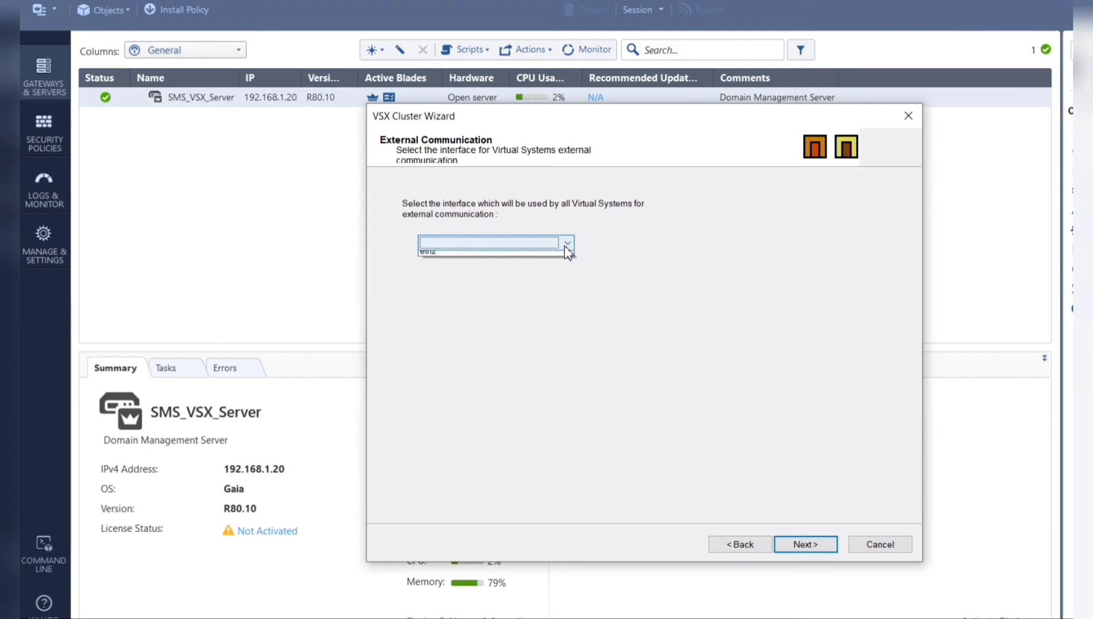
click(494, 272)
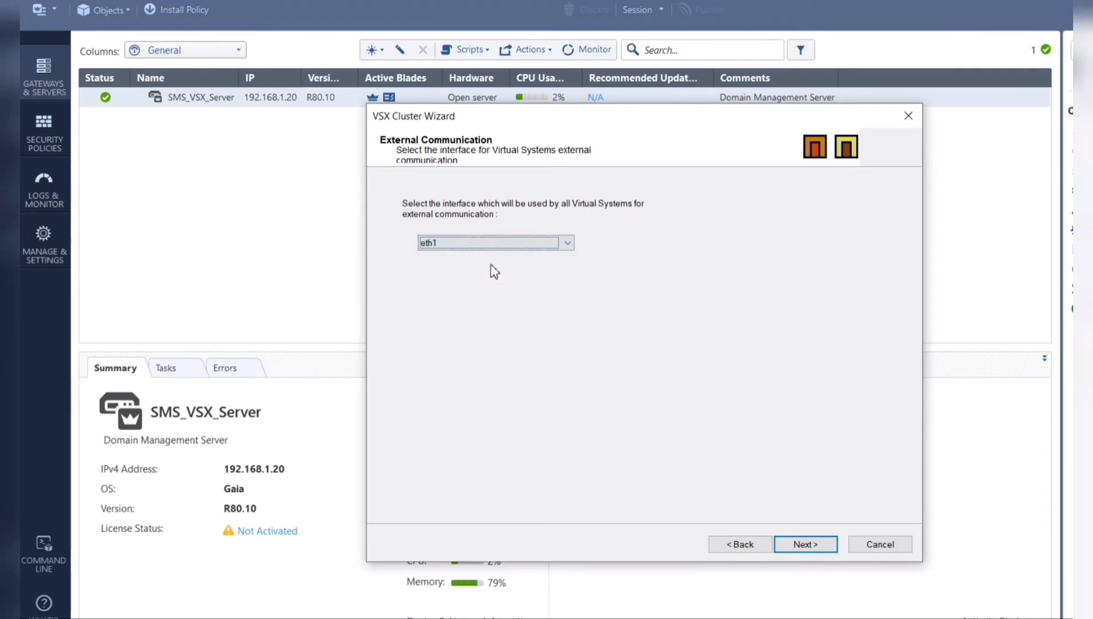
click(824, 545)
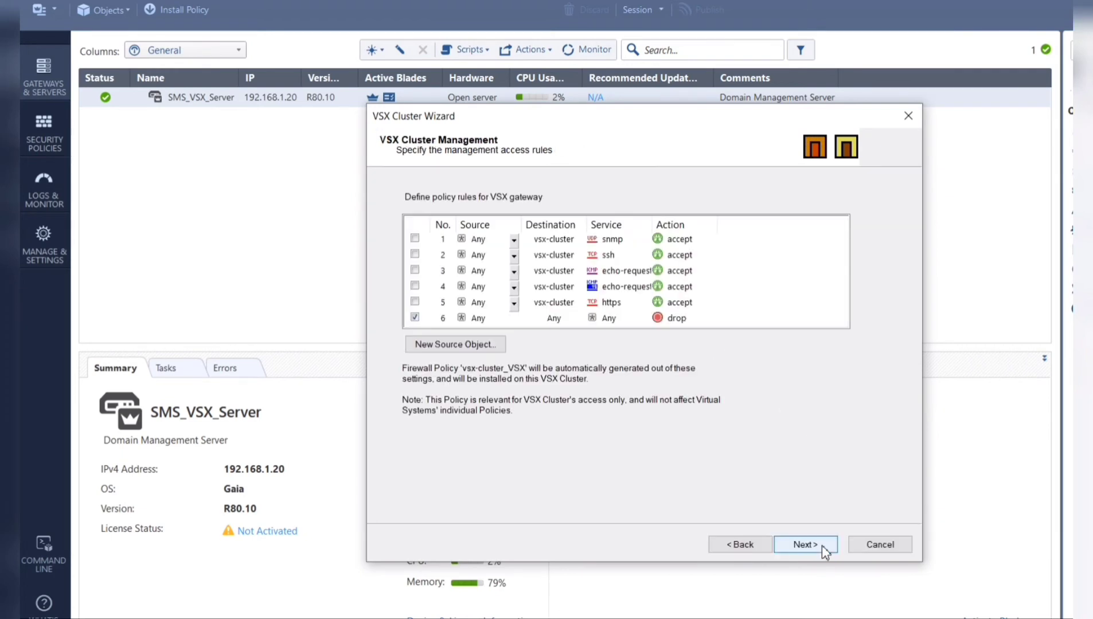
- Enable management rules 1–5 (snmp, ssh, two echo-requests, https) and accept the Any-source warning
click(414, 238)
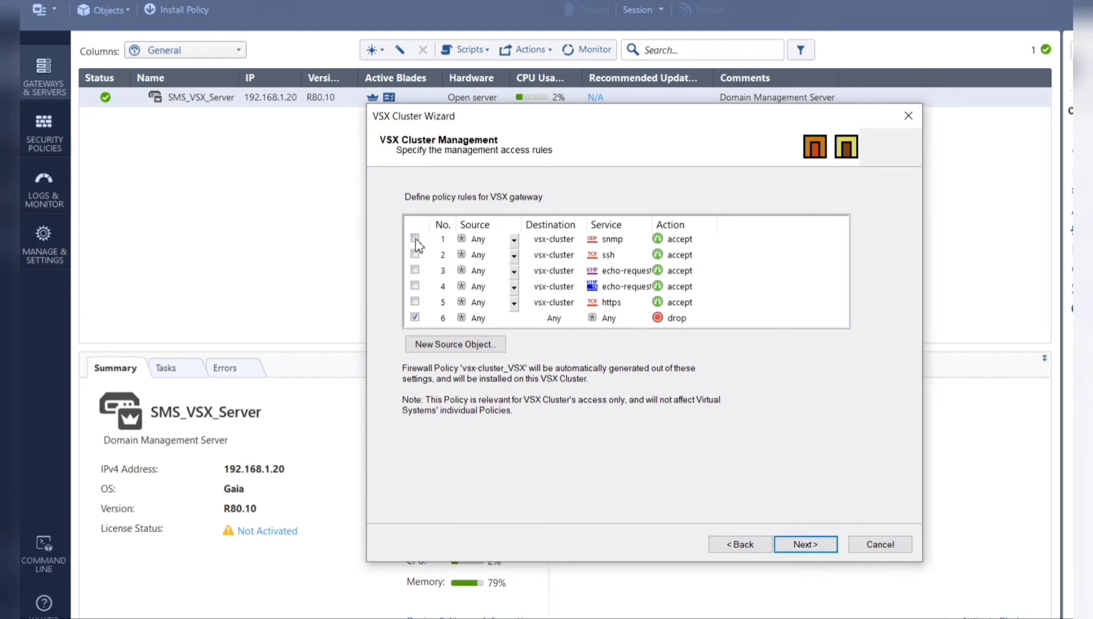
click(415, 254)
click(414, 270)
click(415, 286)
click(414, 302)
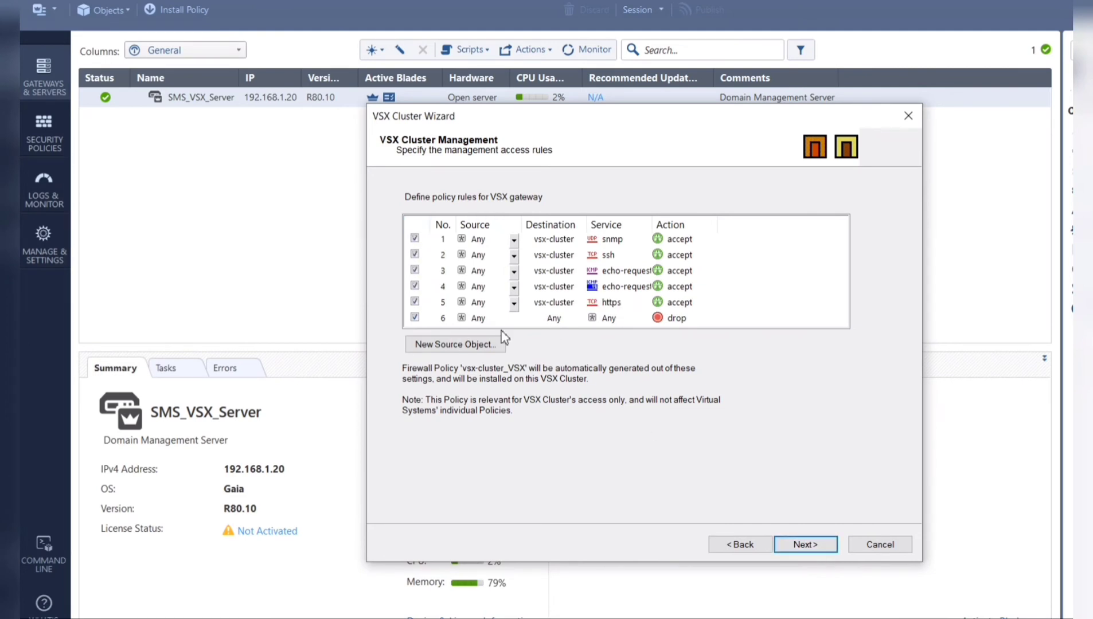
click(807, 545)
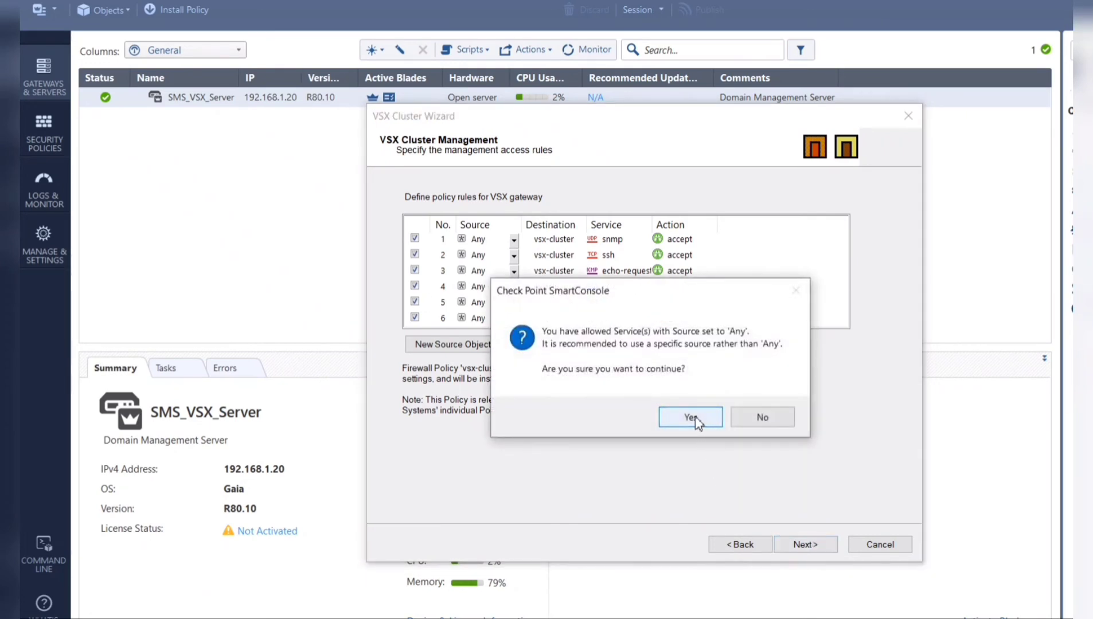
click(695, 417)
- Run the vsx-cluster creation to completion and close the VSX Cluster Wizard
click(805, 544)
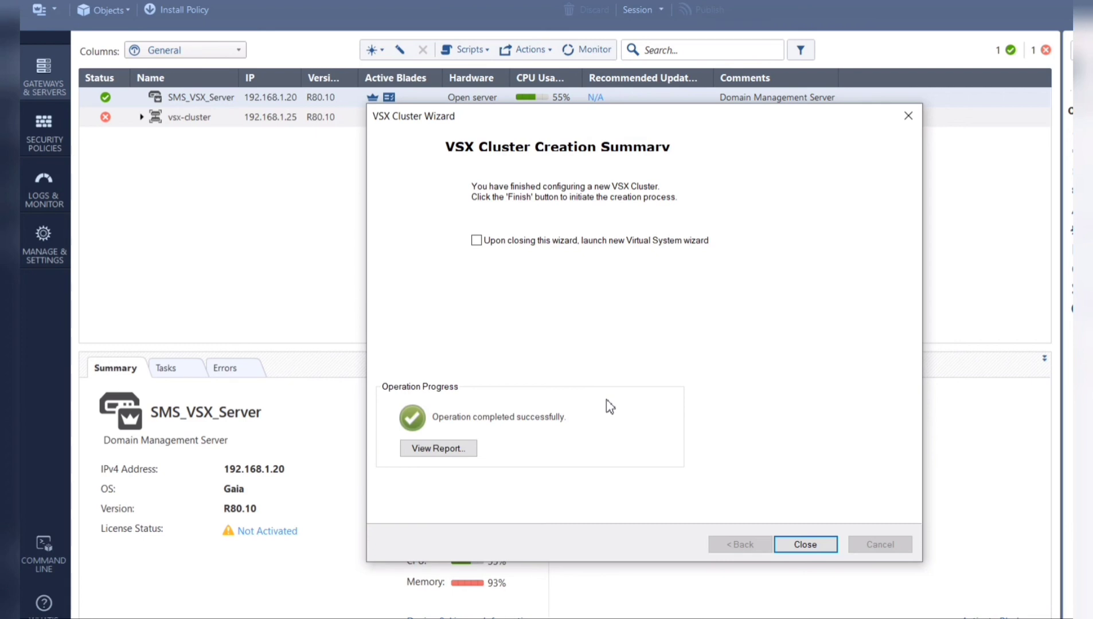
click(817, 548)
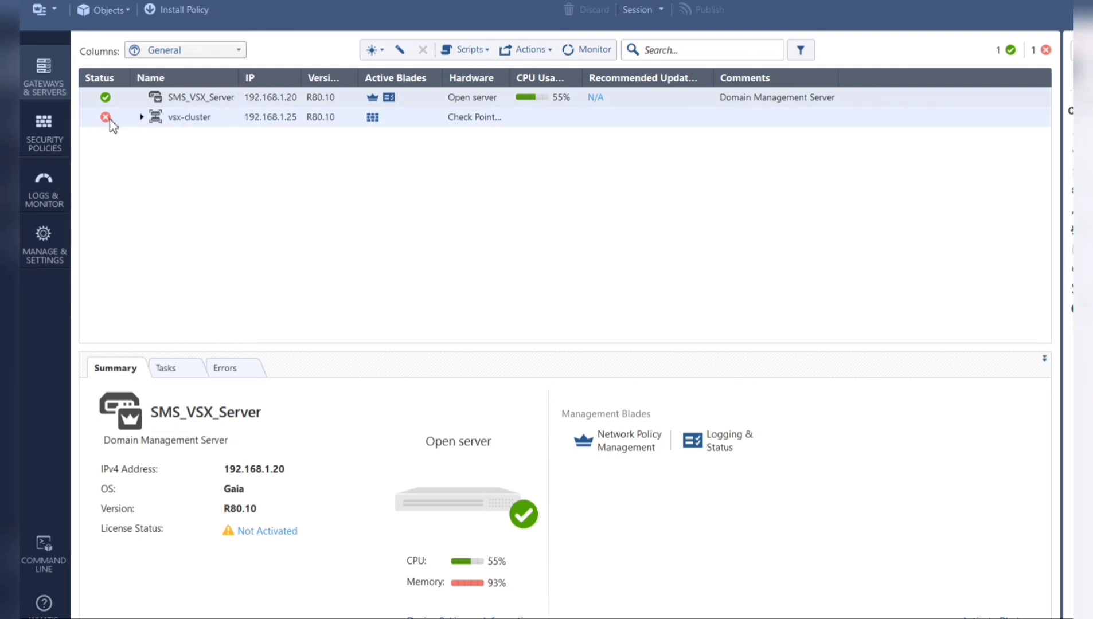
- Check vsx-cluster's member status and show its details in the Summary panel
mouse_move(111, 124)
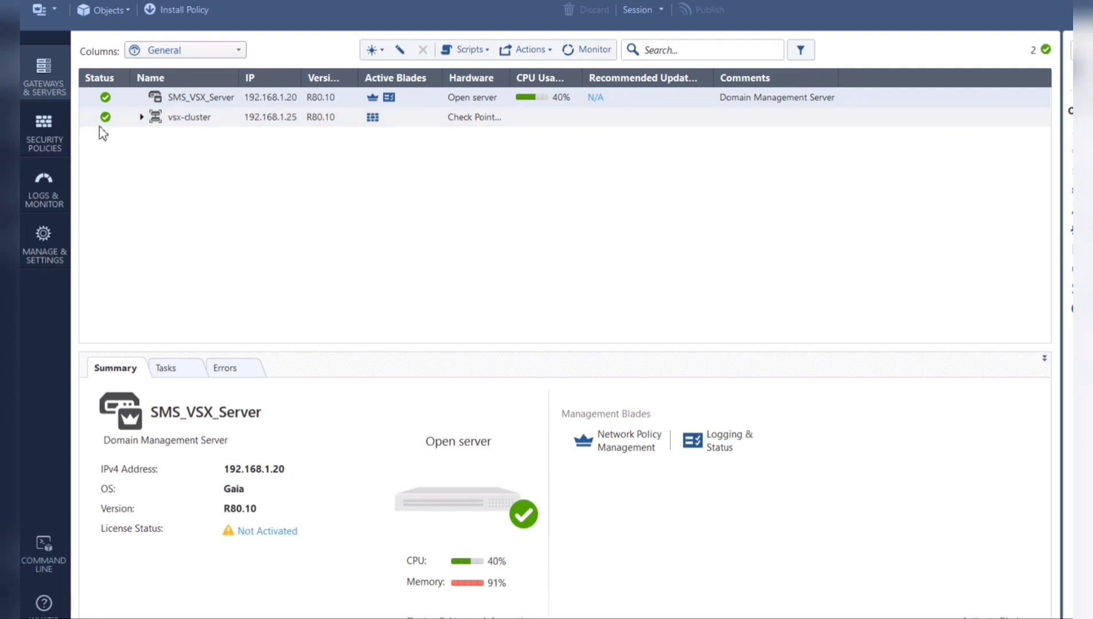
mouse_move(107, 120)
click(206, 123)
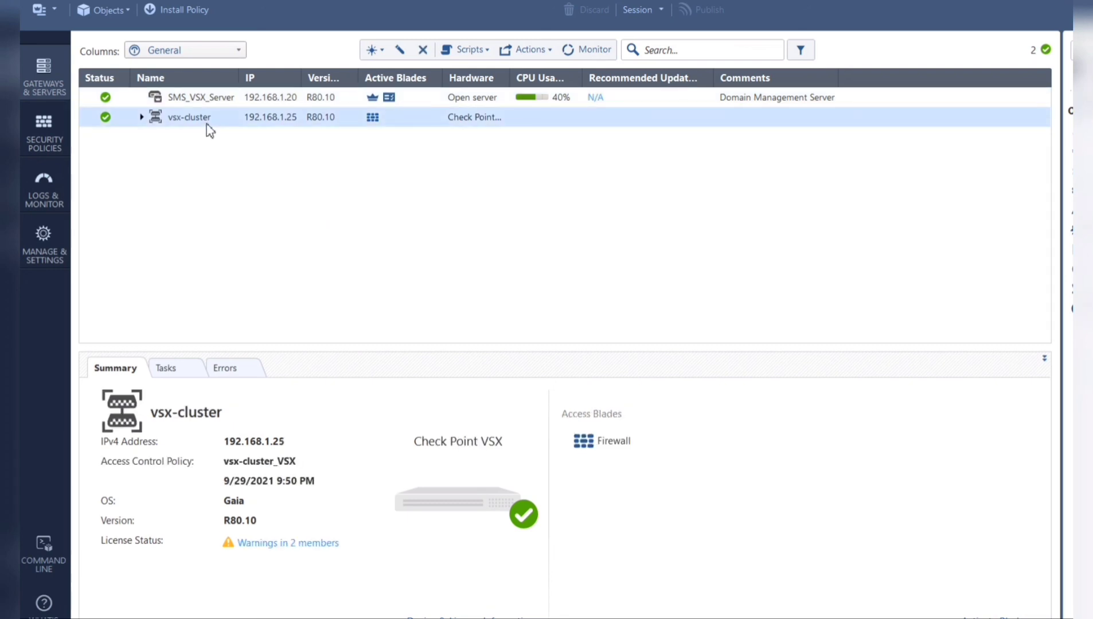
right_click(208, 128)
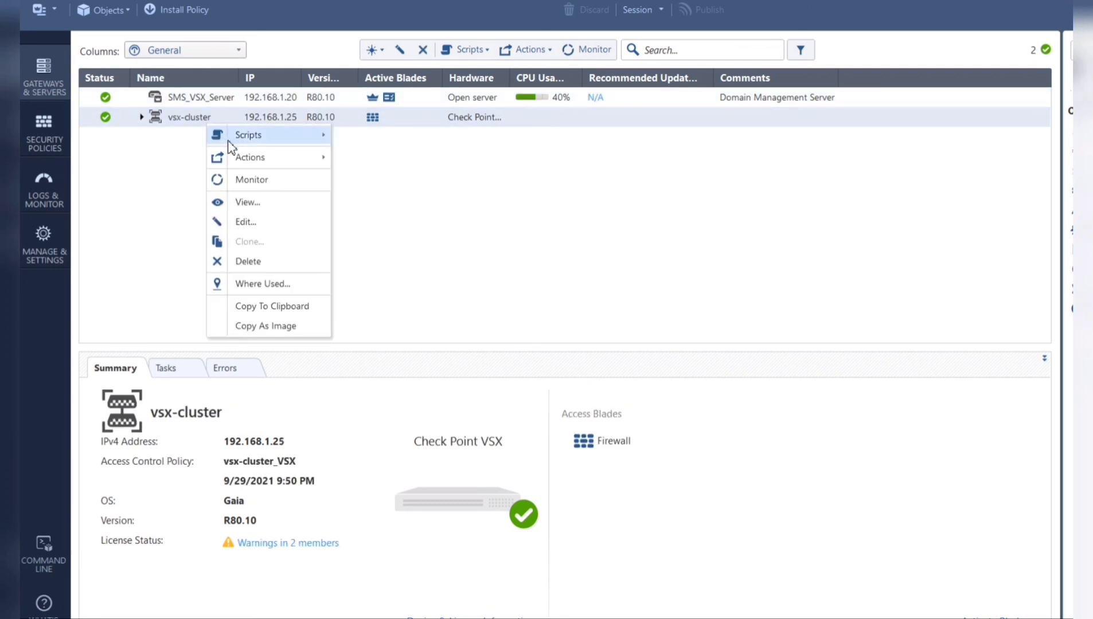
click(422, 214)
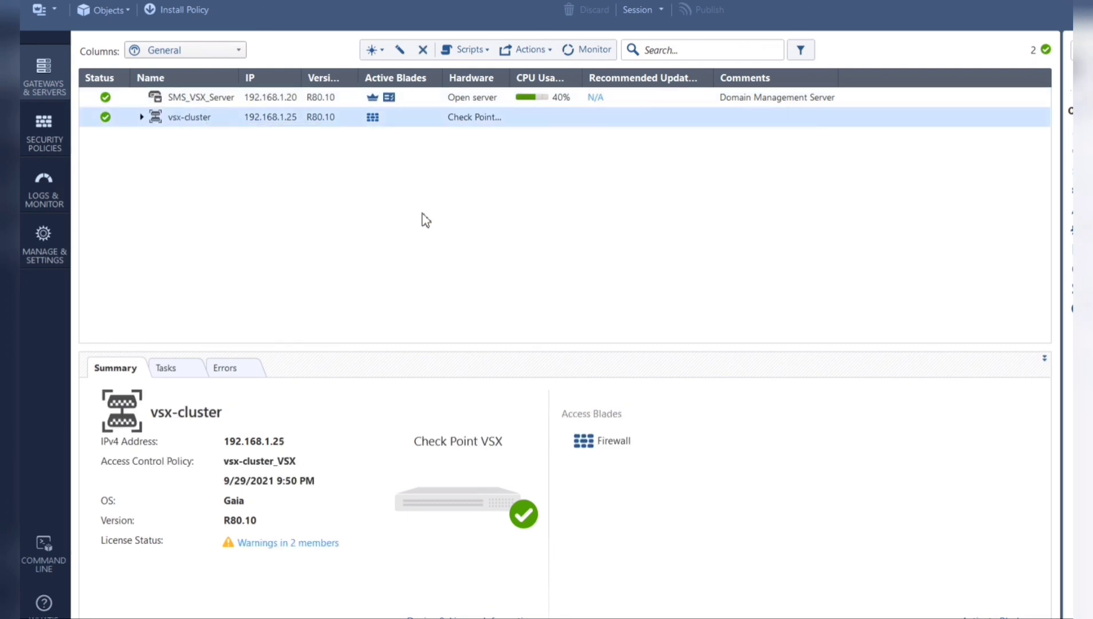
- Start a new VSX Virtual System named VS1
click(379, 50)
mouse_move(416, 118)
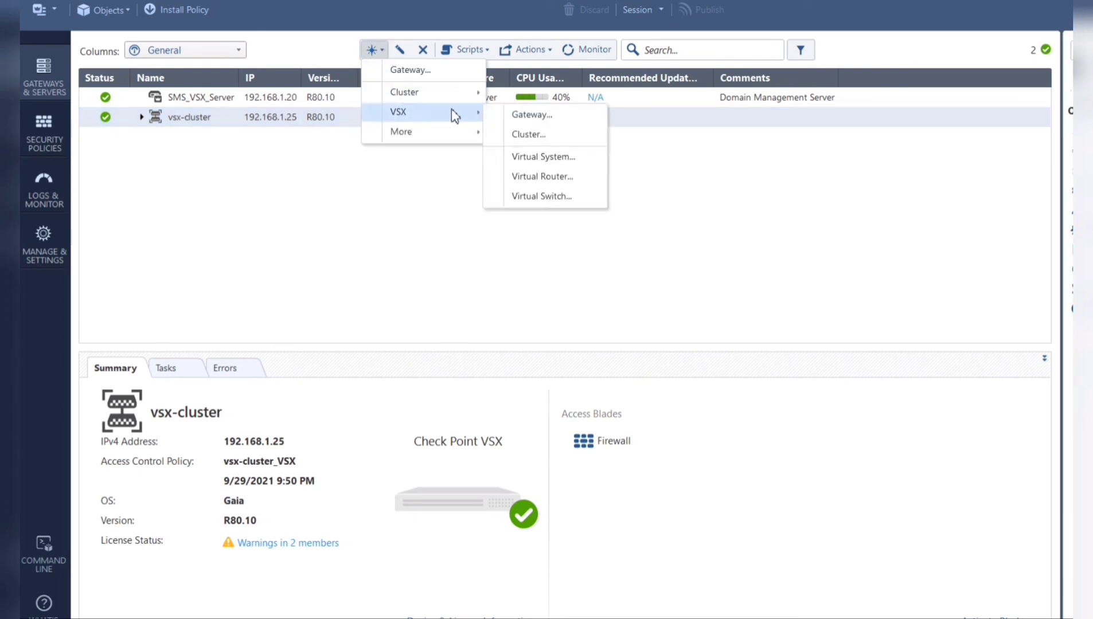
click(537, 157)
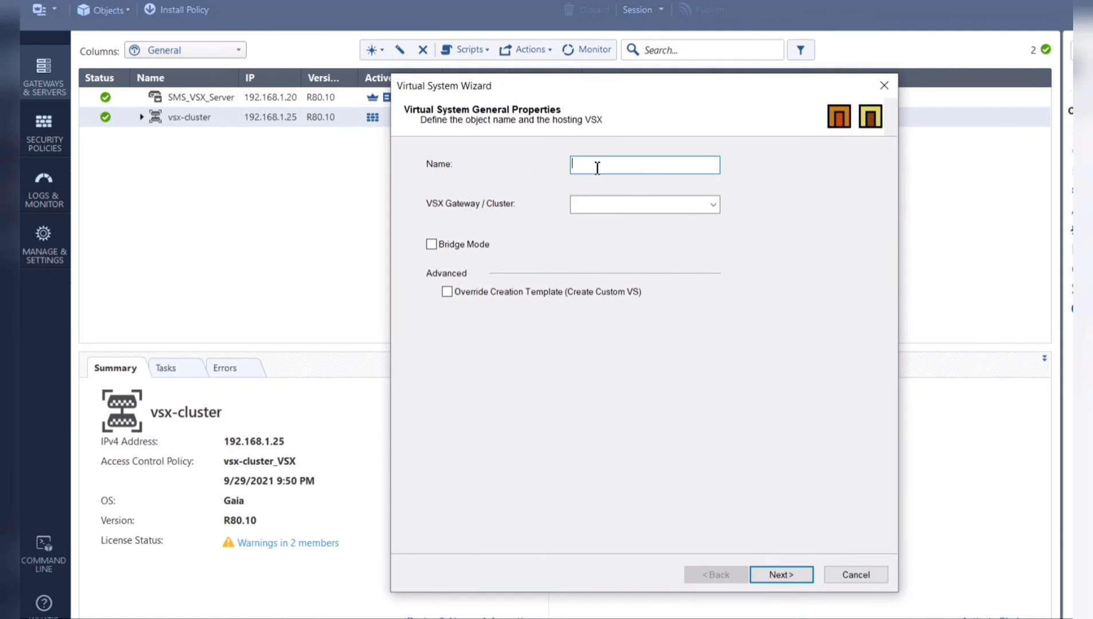
text(VS1)
- Host VS1 on vsx-cluster with Bridge Mode left off
click(660, 205)
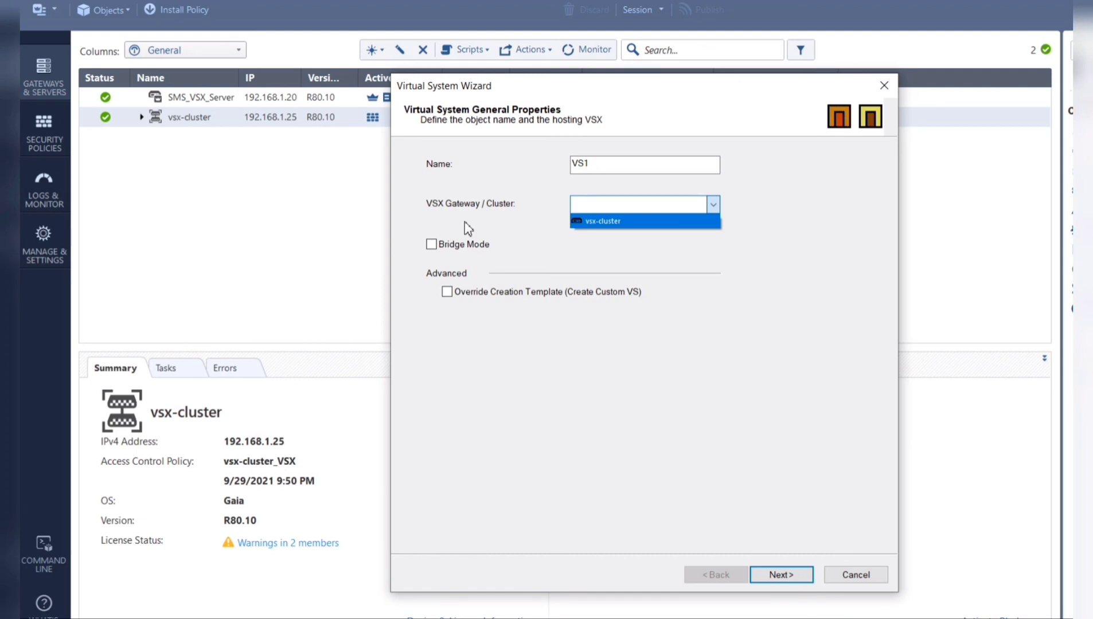
click(624, 223)
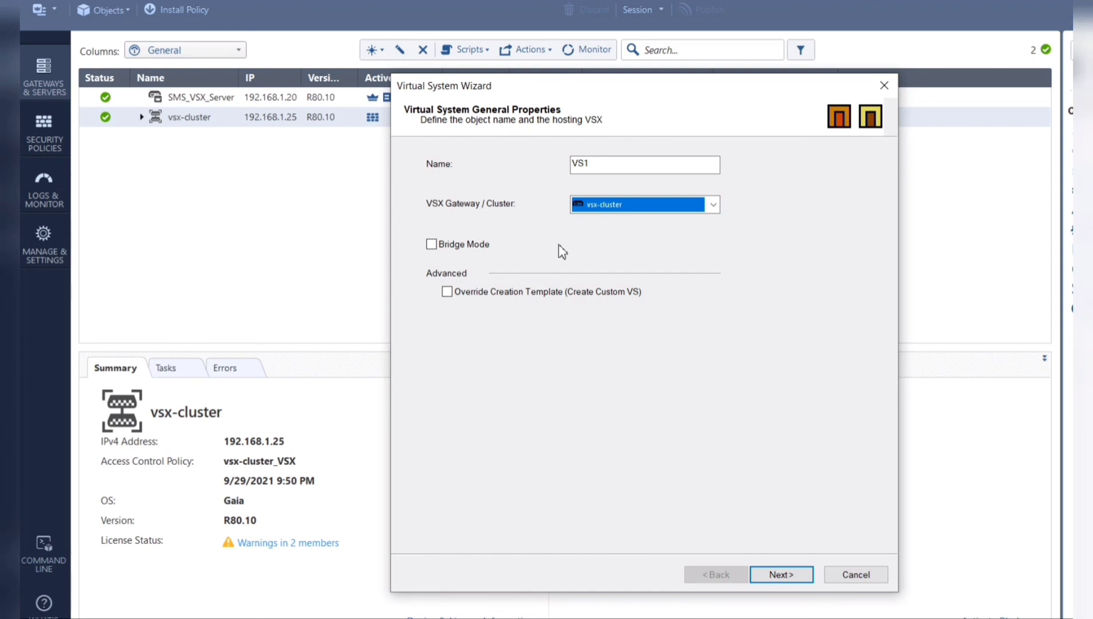
click(434, 249)
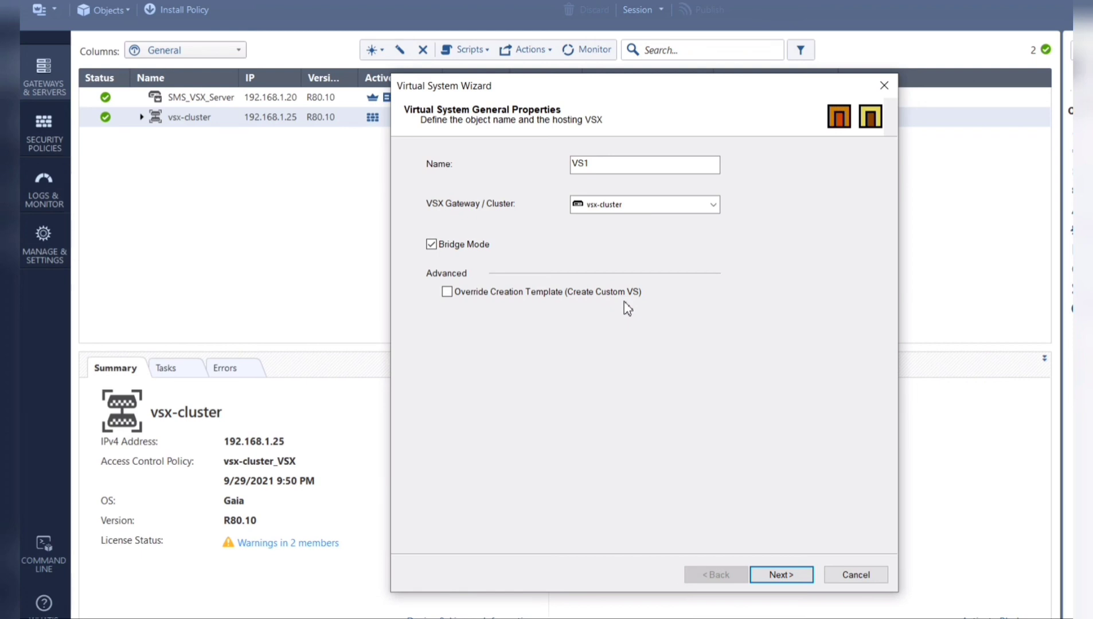
click(445, 245)
click(790, 577)
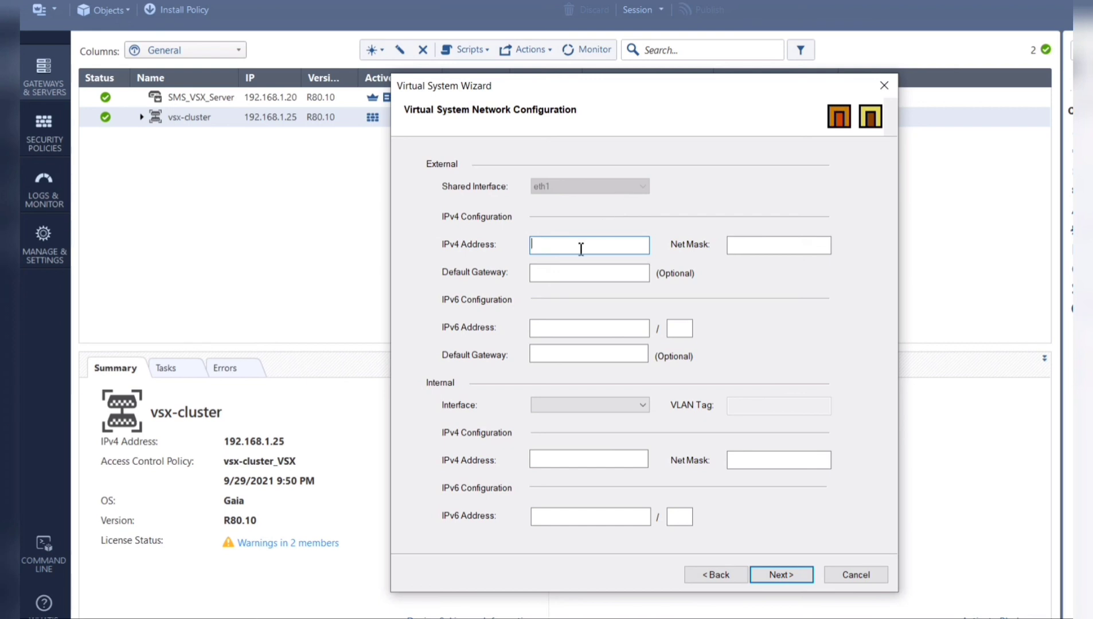
- Give VS1's external interface IP 192.168.1.50 with net mask 255.255.255.0
text(192.168.1.50)
click(761, 246)
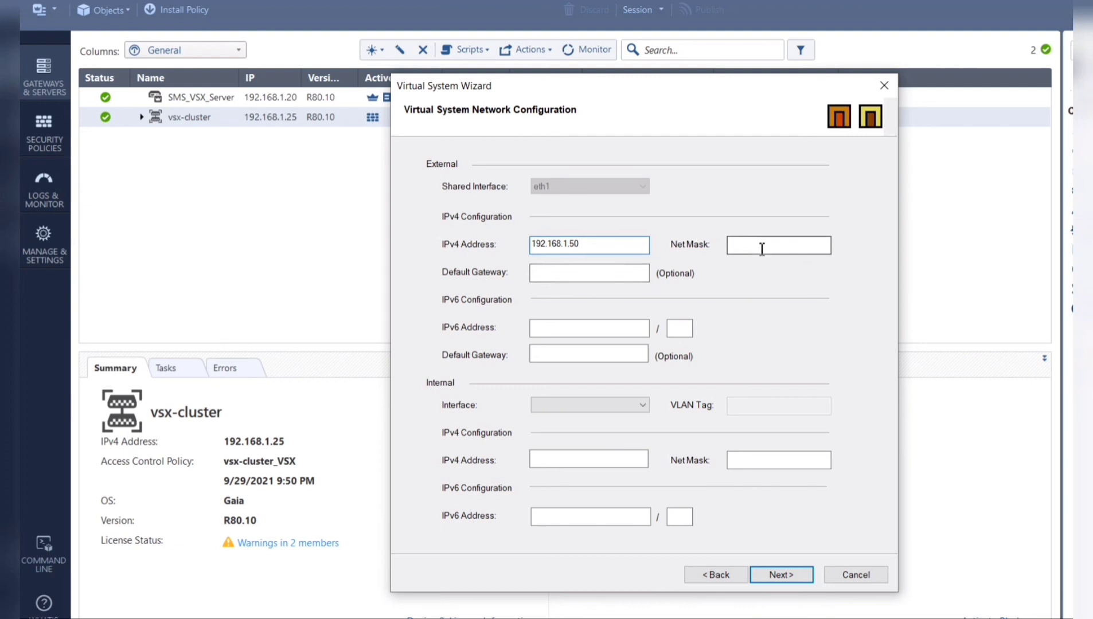
text(255)
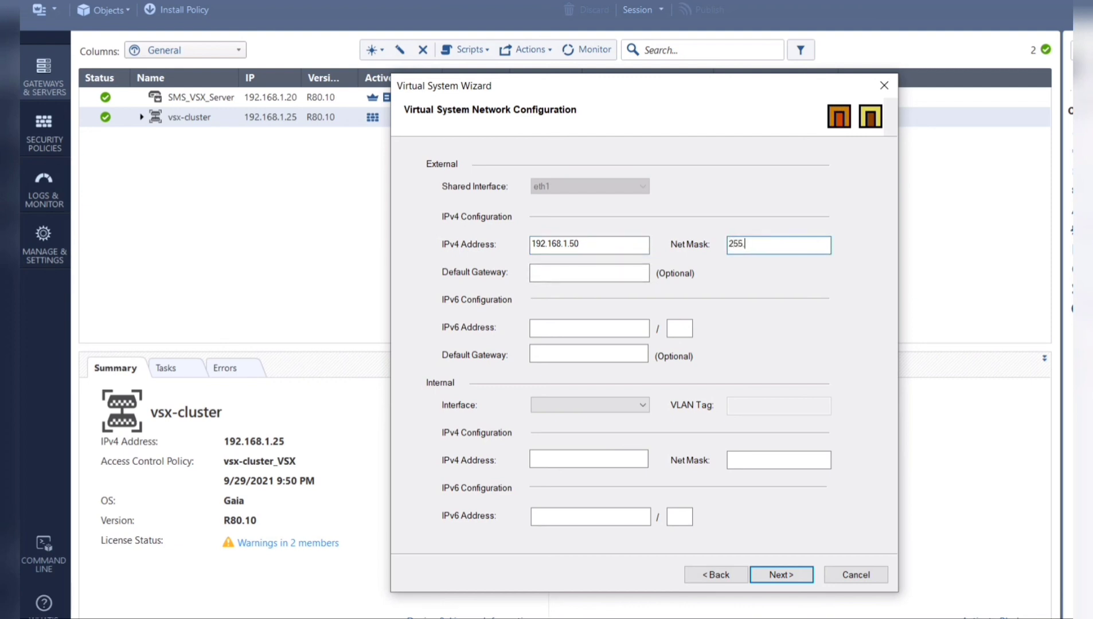
text(.255.255.0)
- Set VS1's internal network on eth2 to 172.16.1.1 with mask 255.255.255.0
click(643, 406)
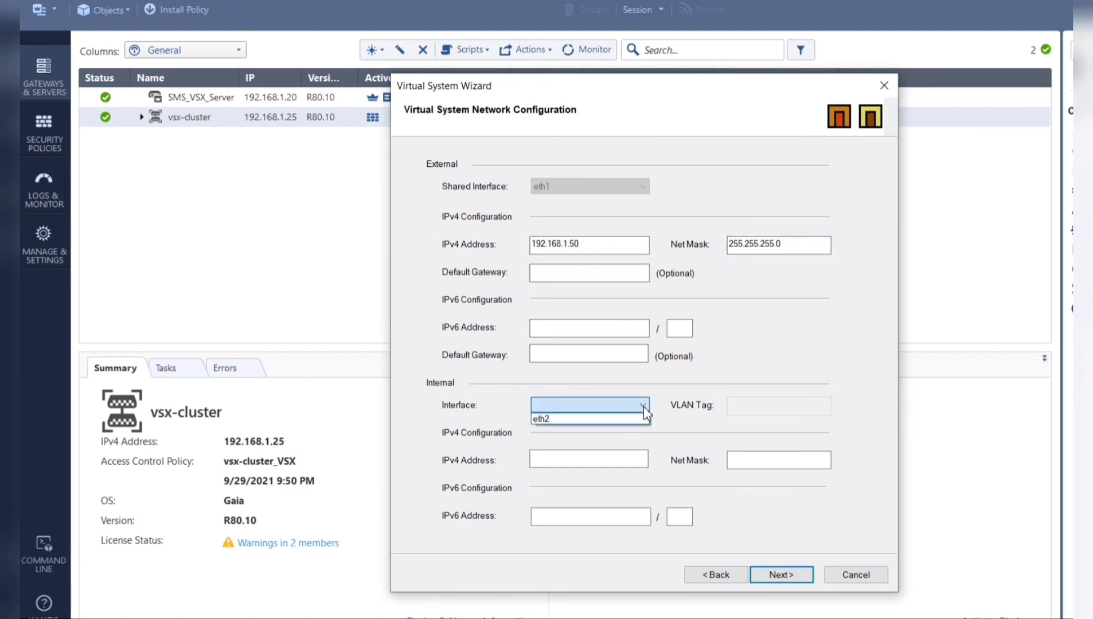
click(593, 419)
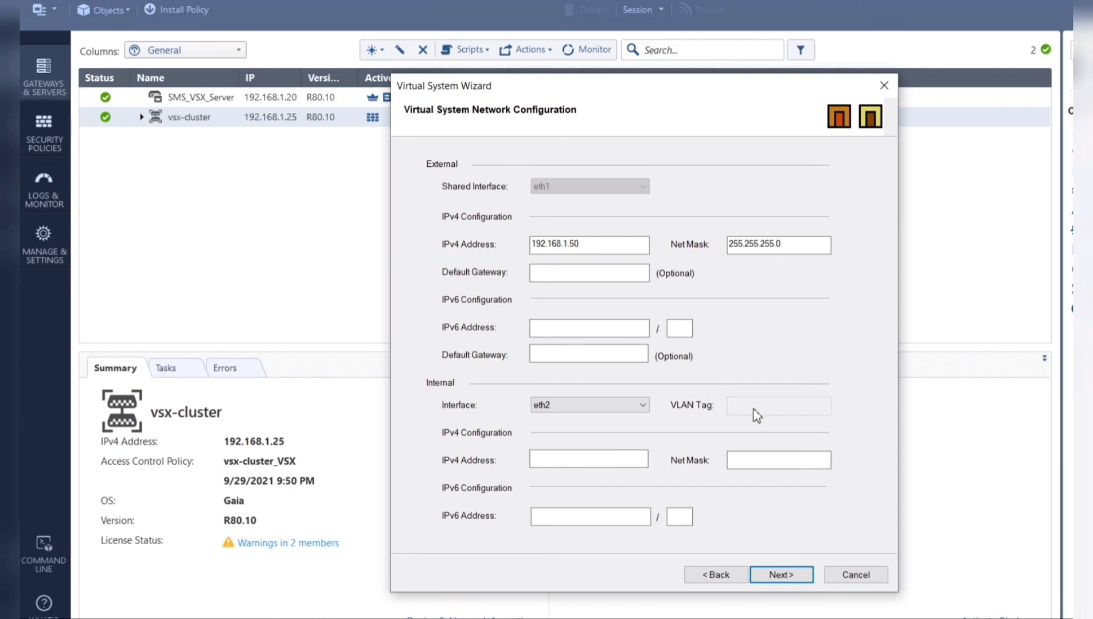
click(572, 459)
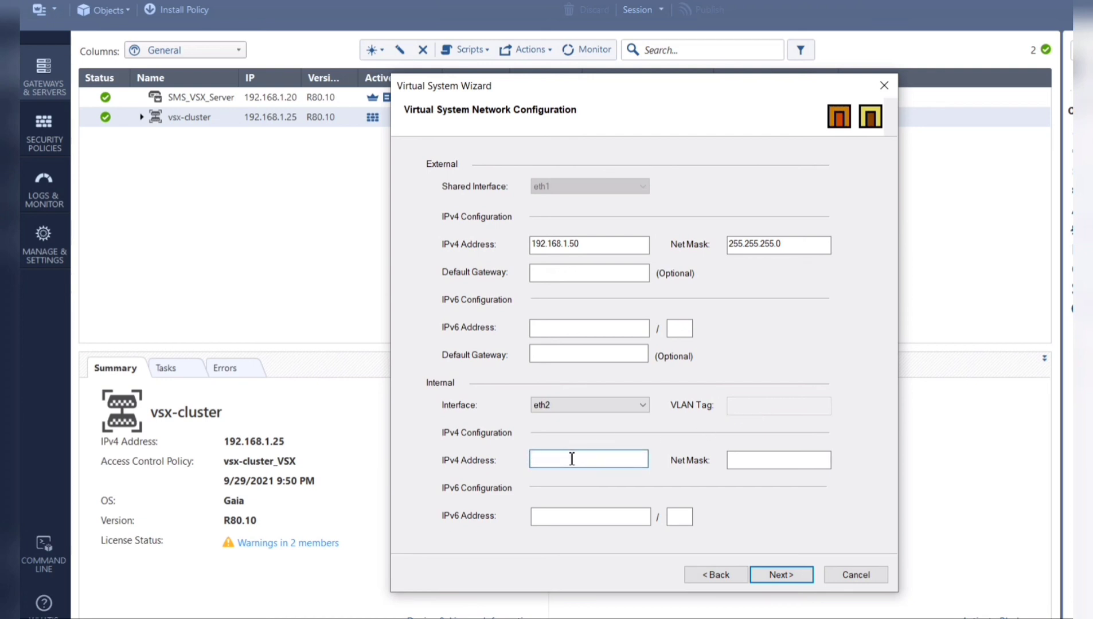
text(192)
key(BackSpace)
key(BackSpace)
key(BackSpace)
text(1)
text(72.)
text(32)
key(BackSpace)
key(BackSpace)
text(16.1.1)
click(769, 458)
text(255.255.)
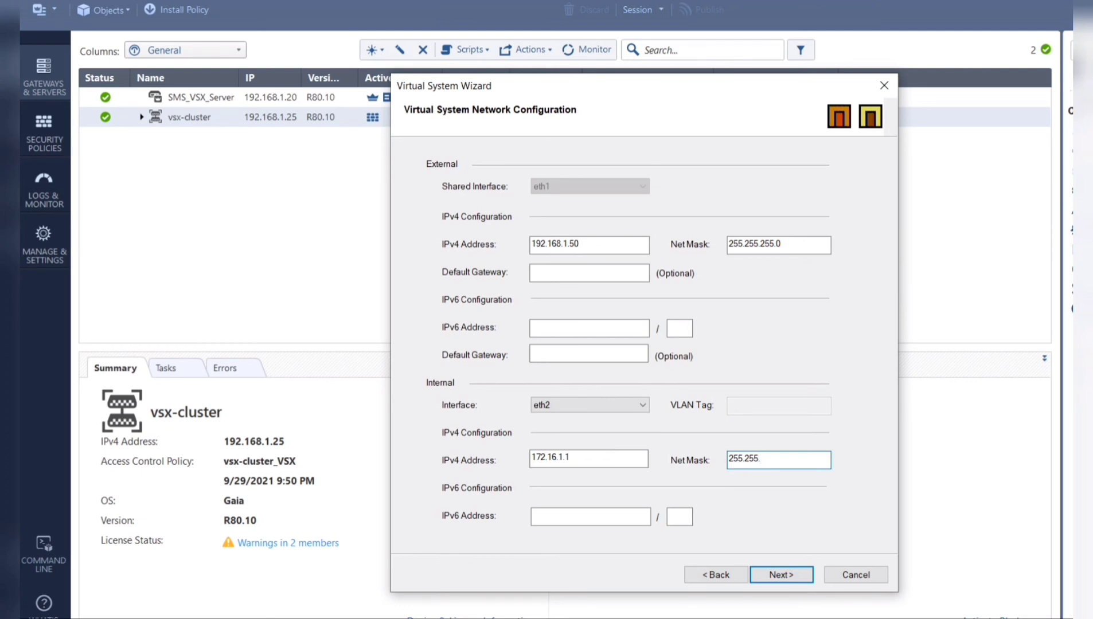
text(255.0)
click(778, 576)
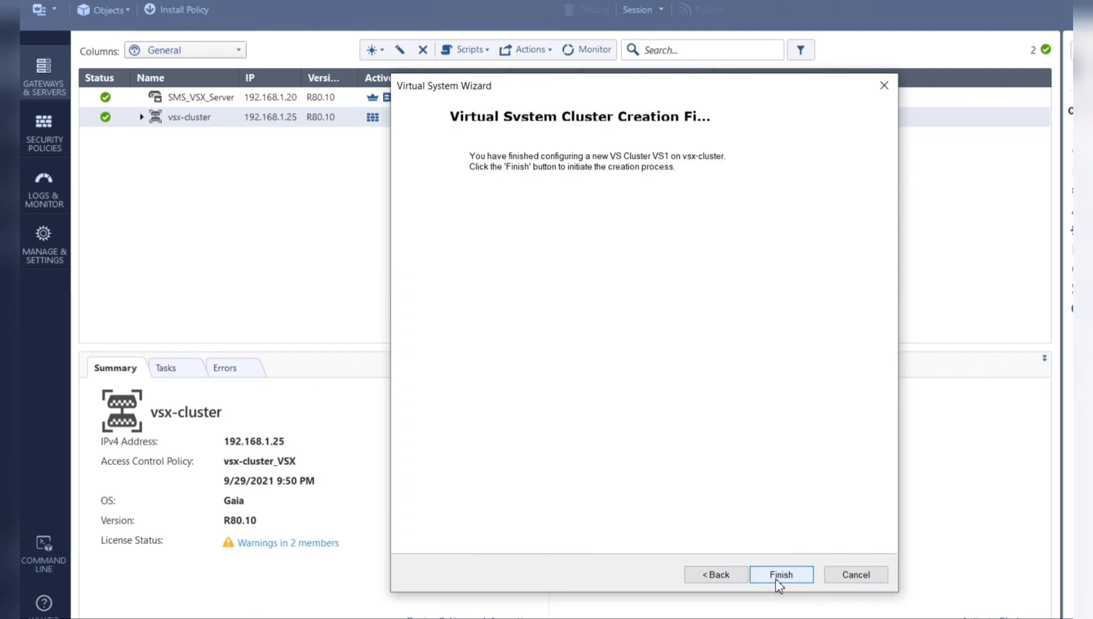
- Finish creating VS1, review the operation report, and close the Virtual System Wizard
click(775, 576)
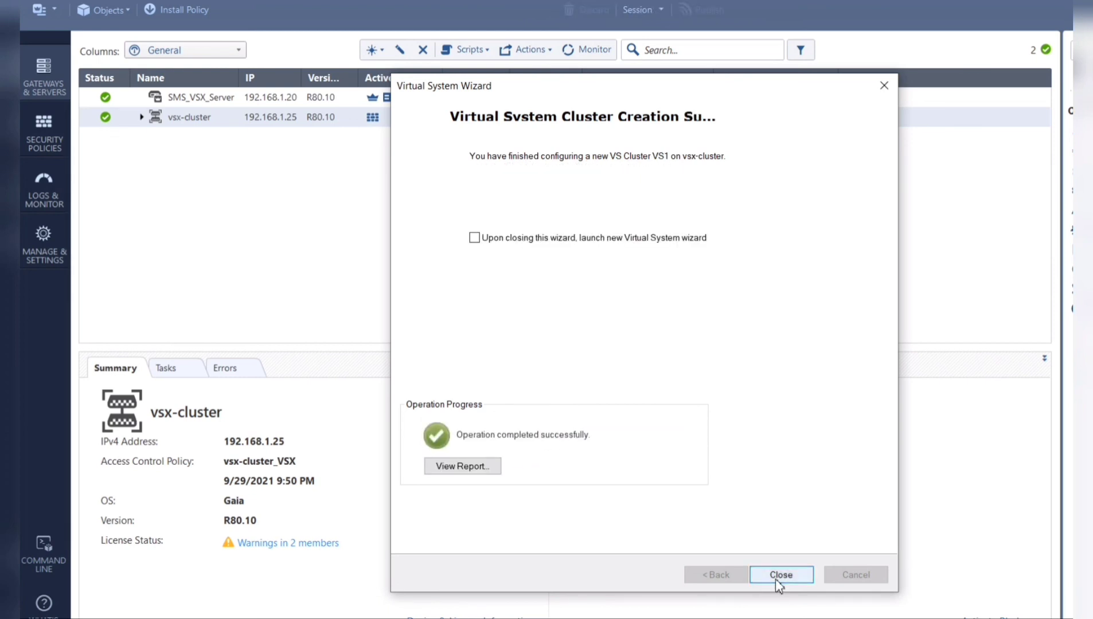
click(486, 475)
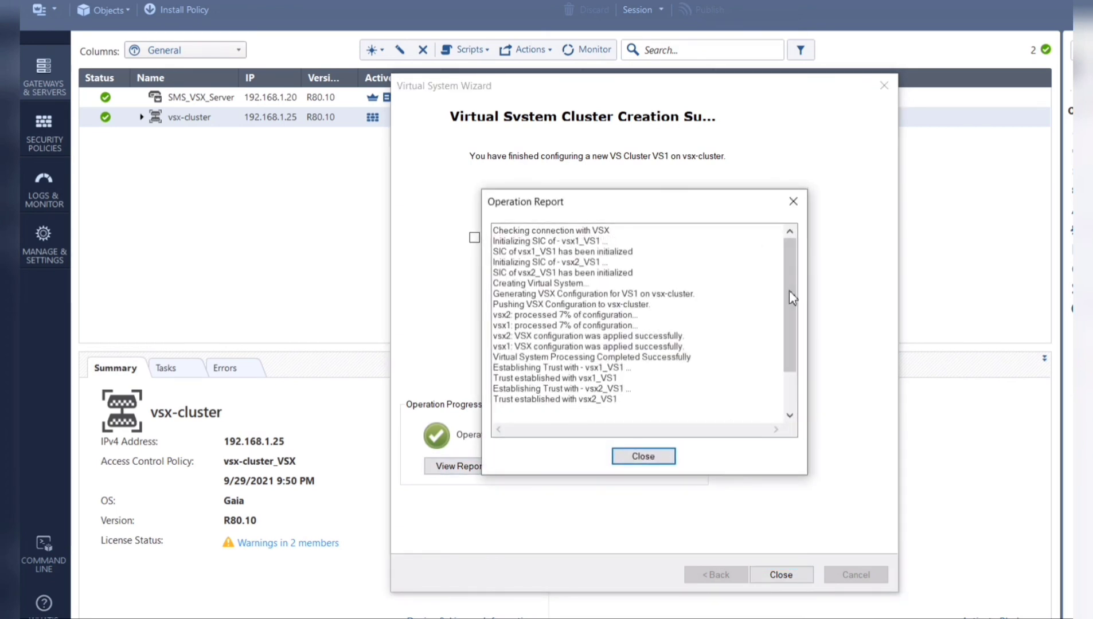
scroll(789, 290, down, 2)
scroll(802, 396, up, 2)
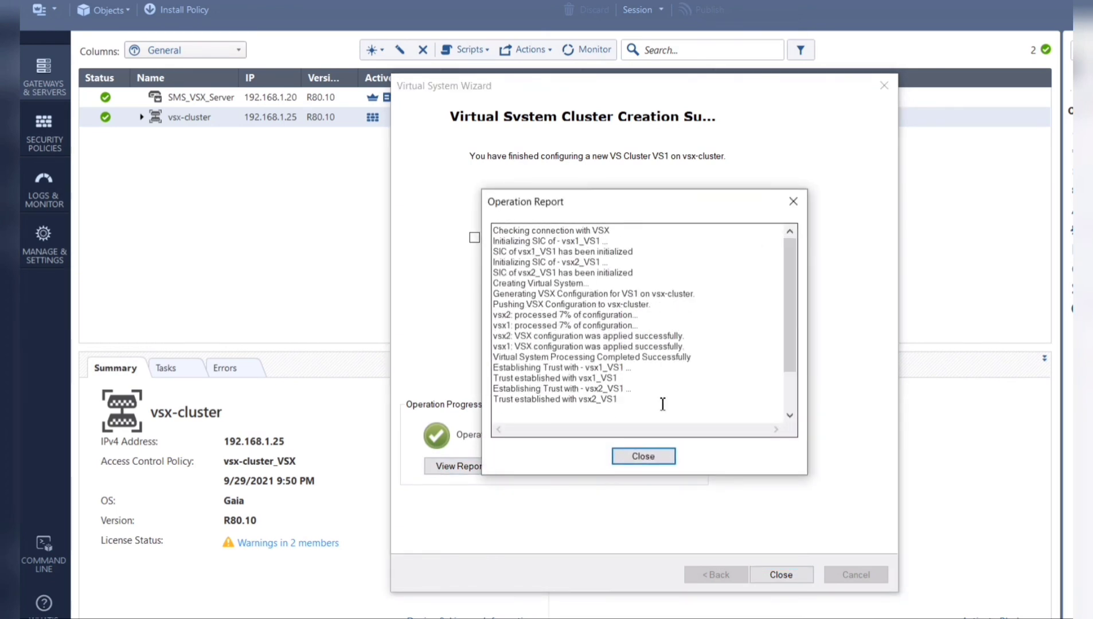
click(655, 456)
click(784, 577)
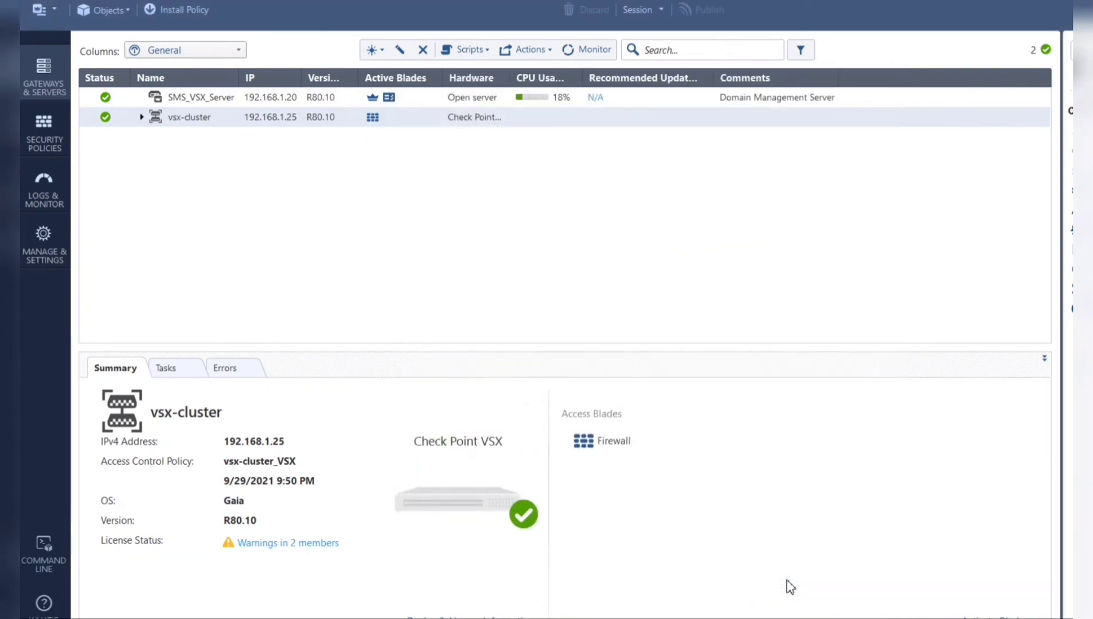
click(384, 52)
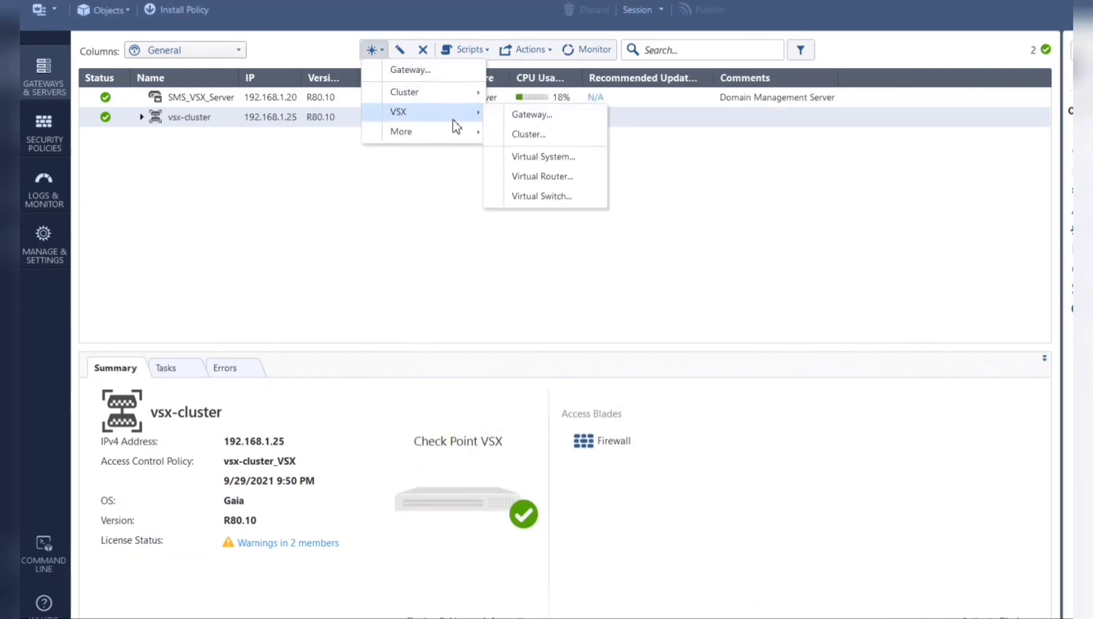
click(532, 156)
click(712, 204)
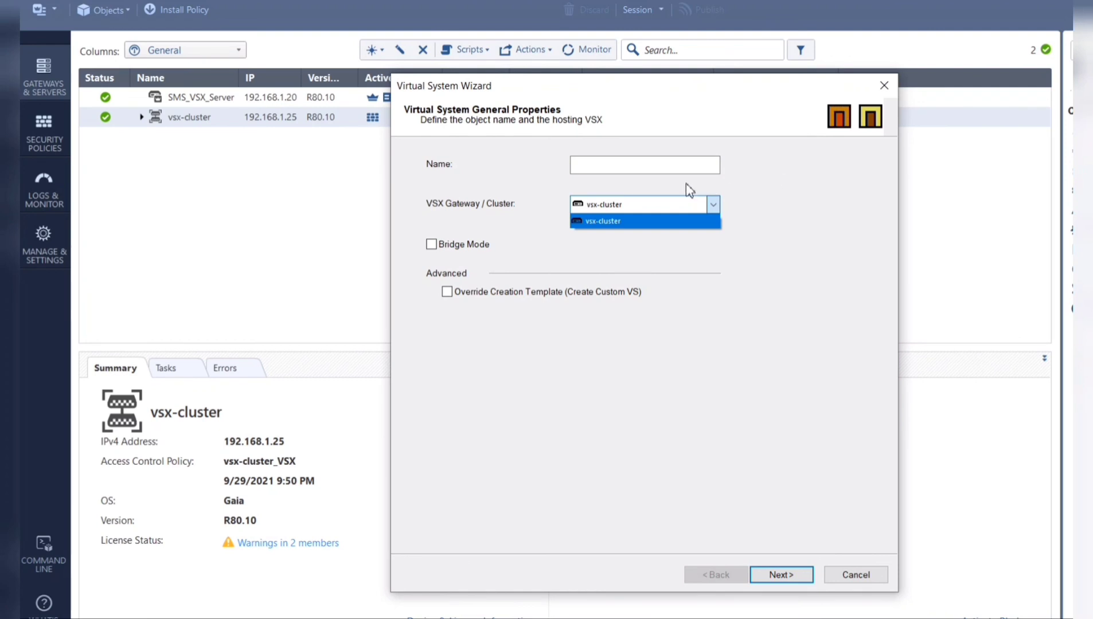
click(675, 167)
click(676, 167)
text(vs2)
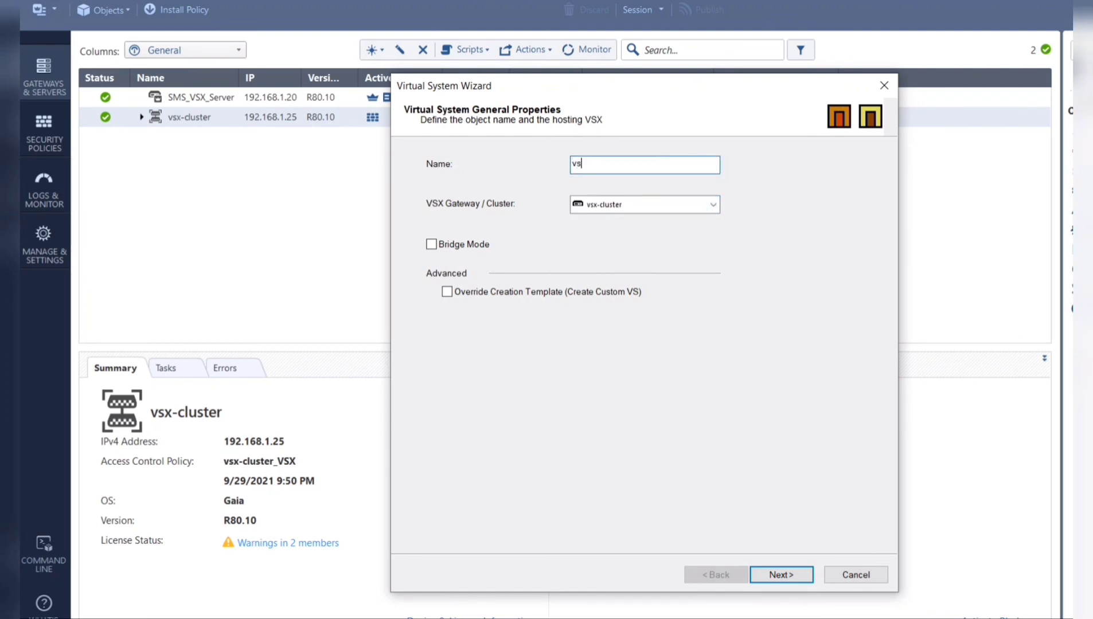
click(784, 577)
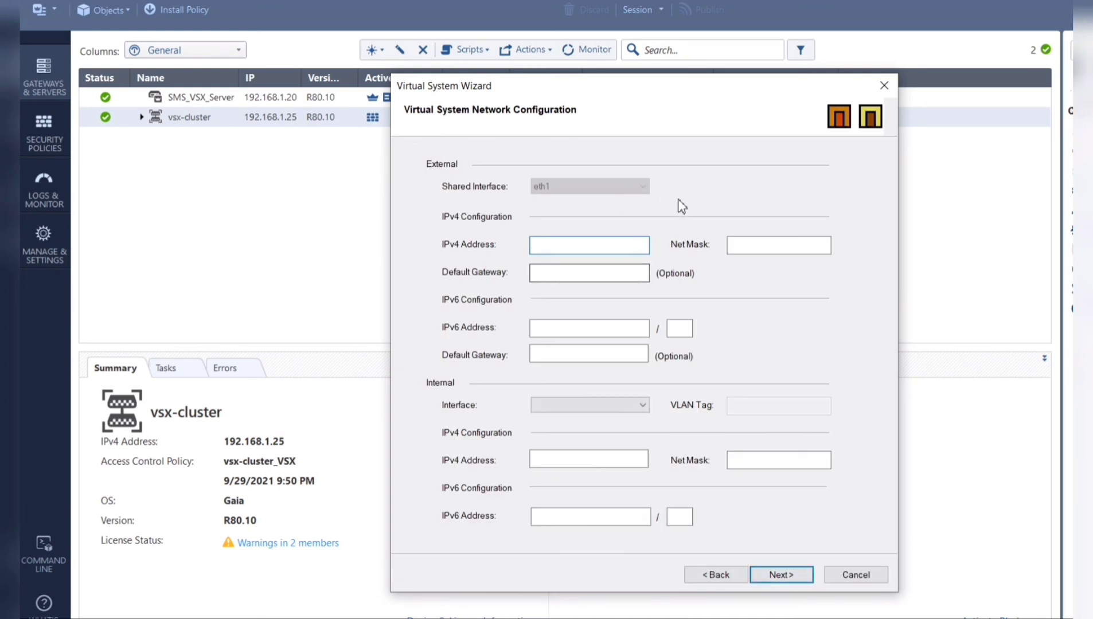
text(192.)
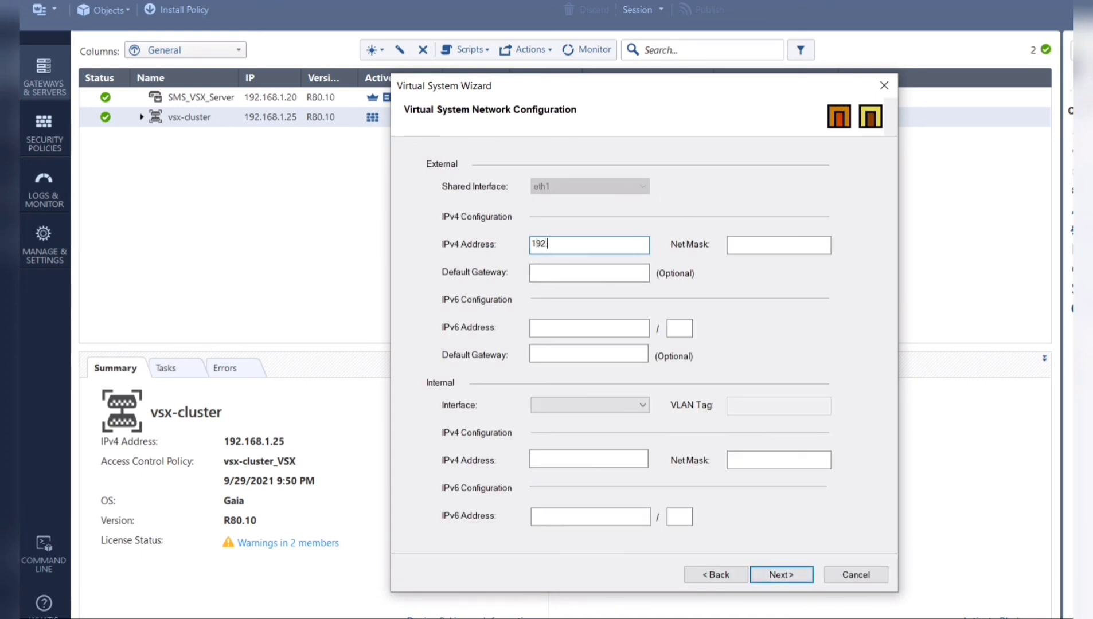
text(168.1.51)
click(783, 243)
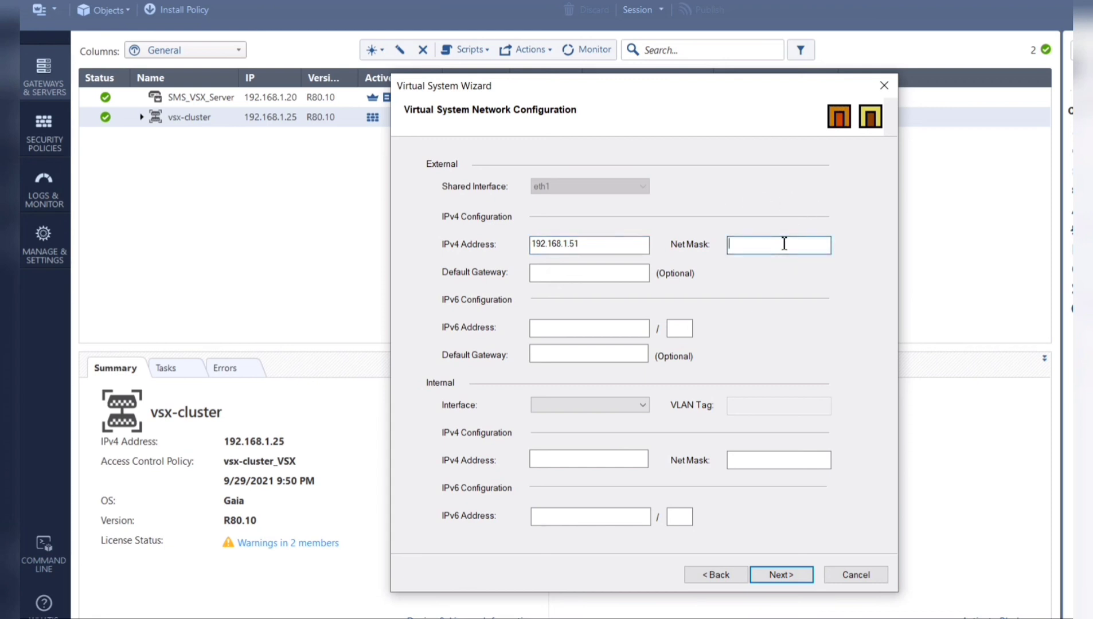
text(255.255.255.0)
click(597, 459)
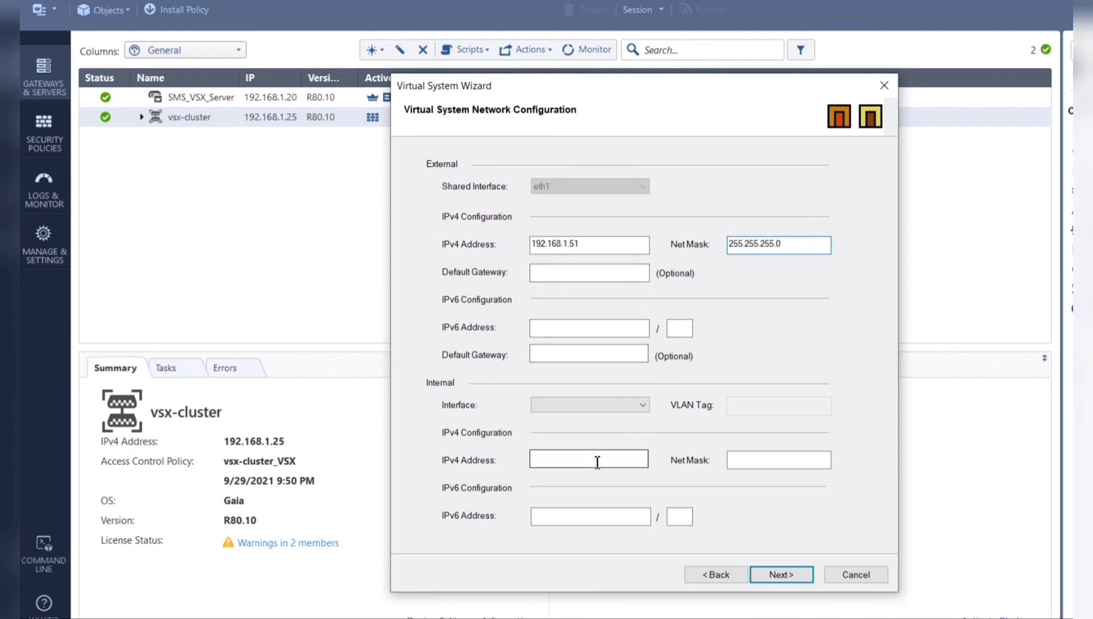
click(612, 408)
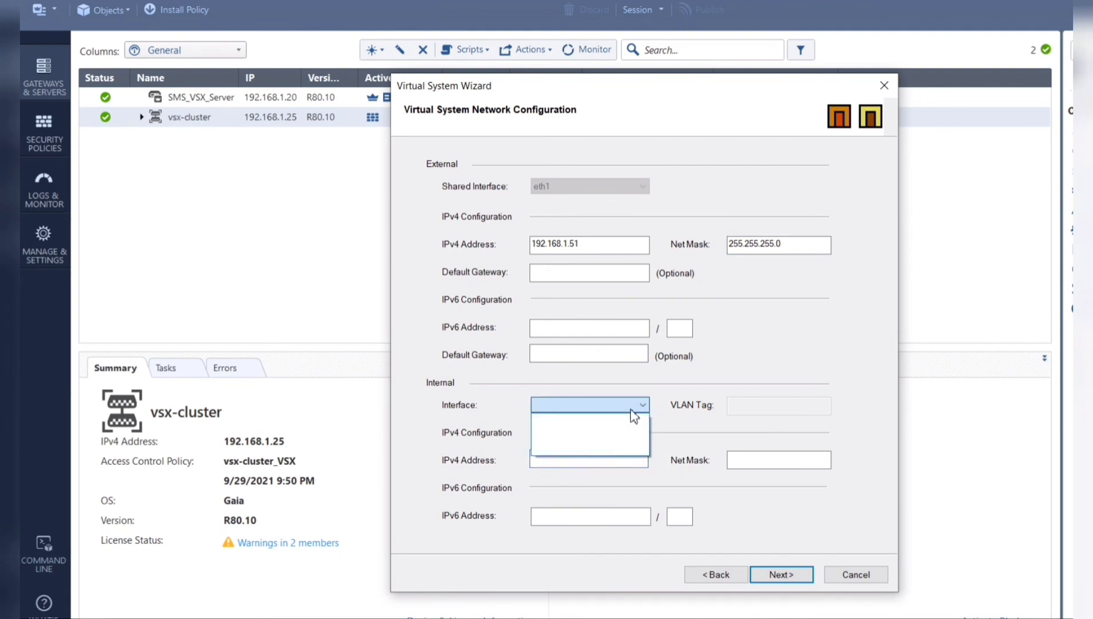
click(636, 408)
click(641, 407)
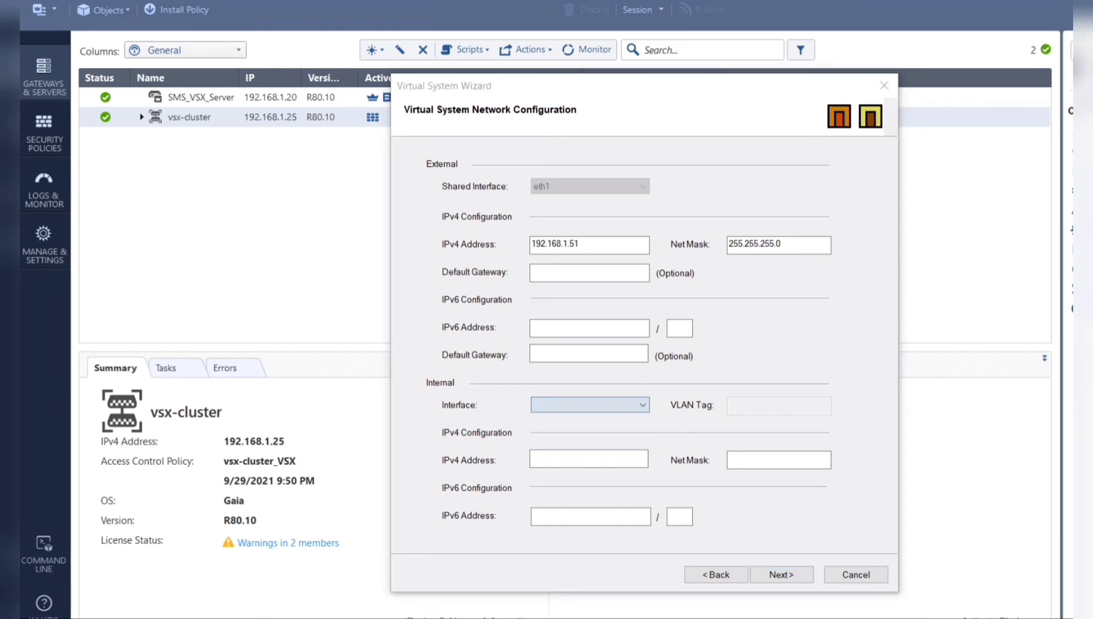
click(353, 602)
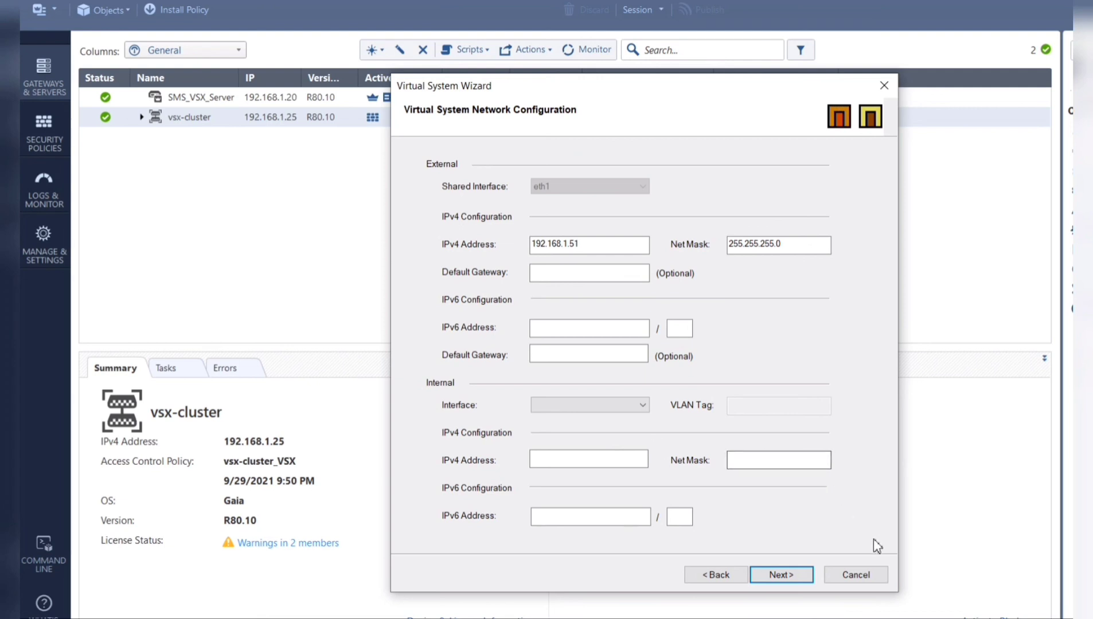
click(869, 581)
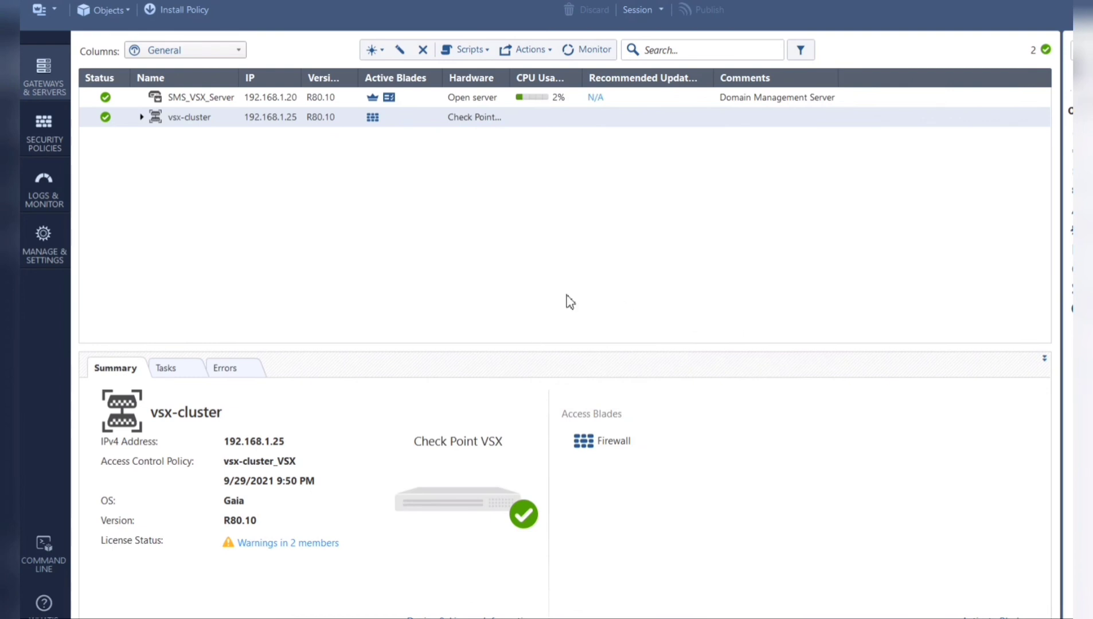